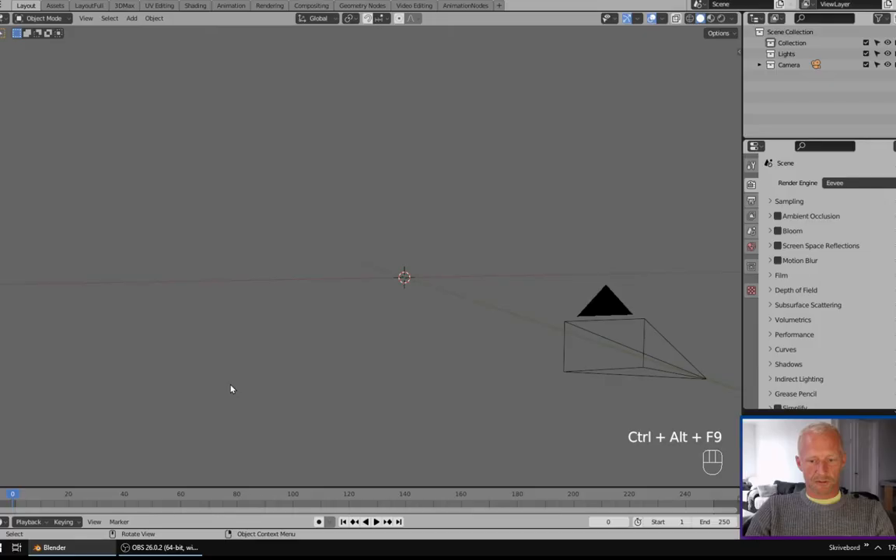
Step: Show the program's splash screen to check the version in use, and close it
click(20, 16)
click(133, 17)
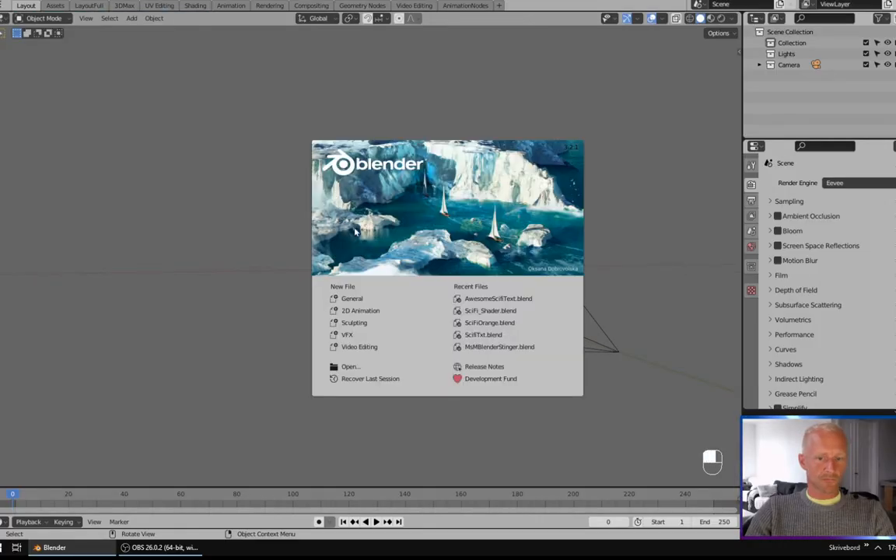
click(180, 217)
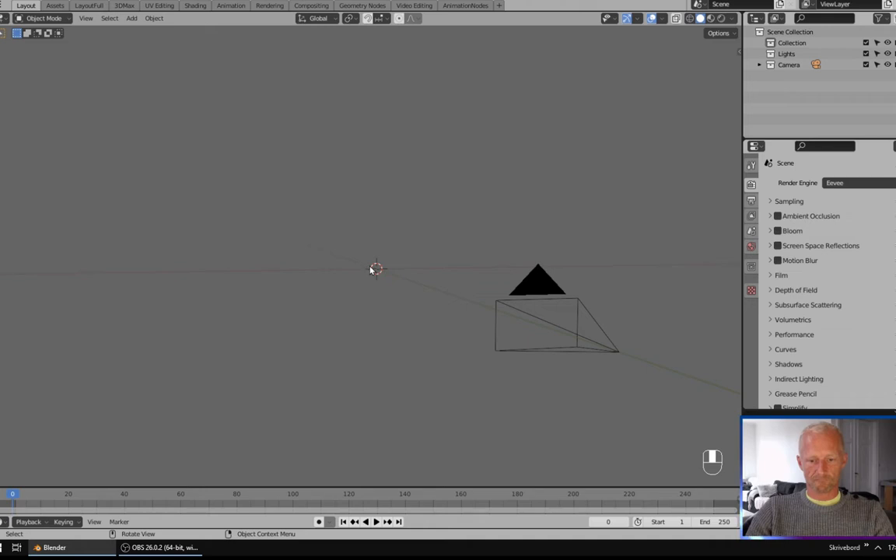
Step: Select the camera and display its location, rotation and scale values, leaving it deselected after the check
middle_drag(368, 270, 374, 268)
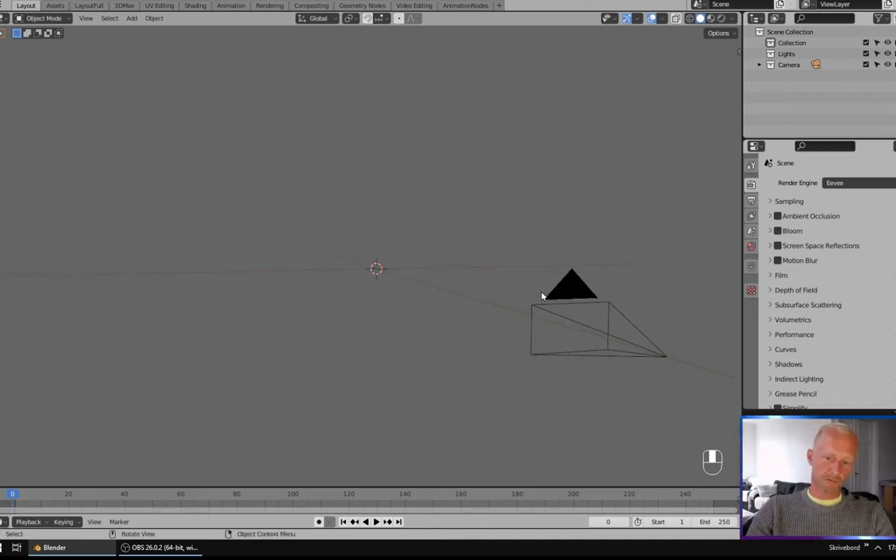
click(573, 294)
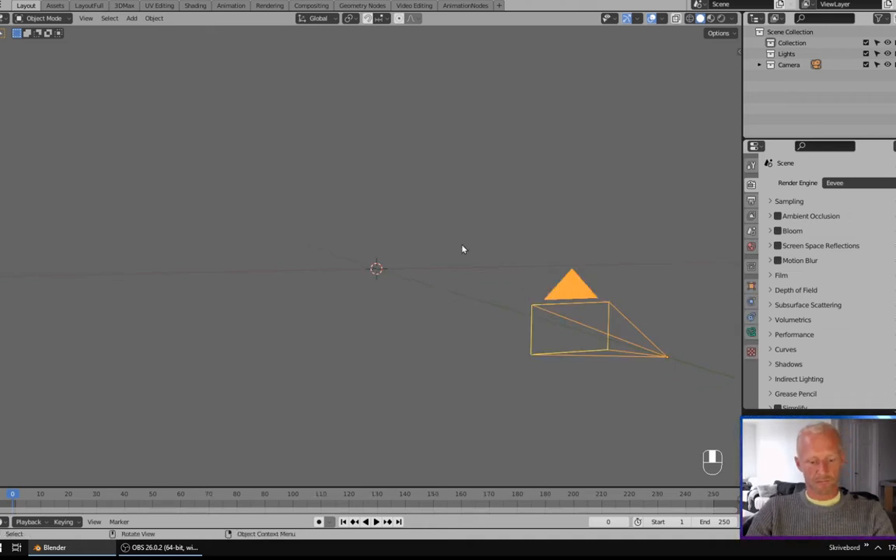
key(n)
click(735, 53)
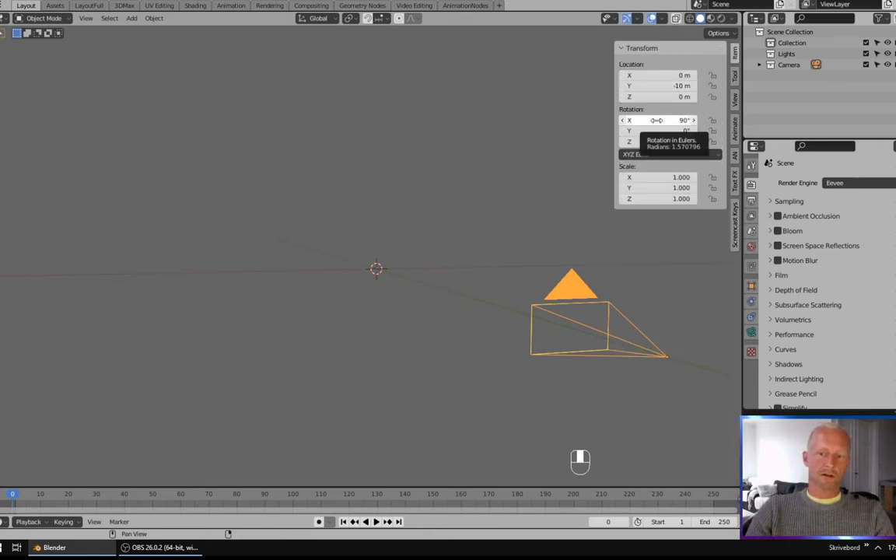
click(424, 292)
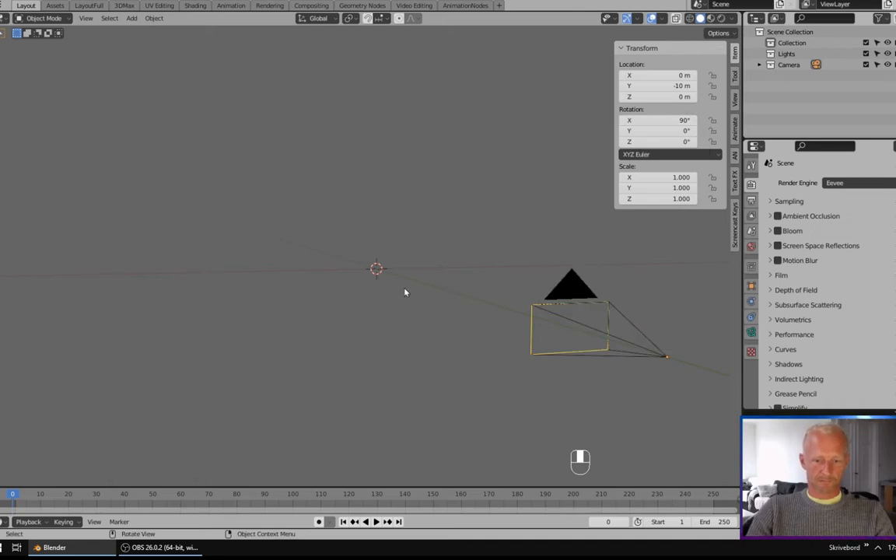
Step: Look through the camera, add a plane at the origin and rotate it 90° about the X axis
key(KP_0)
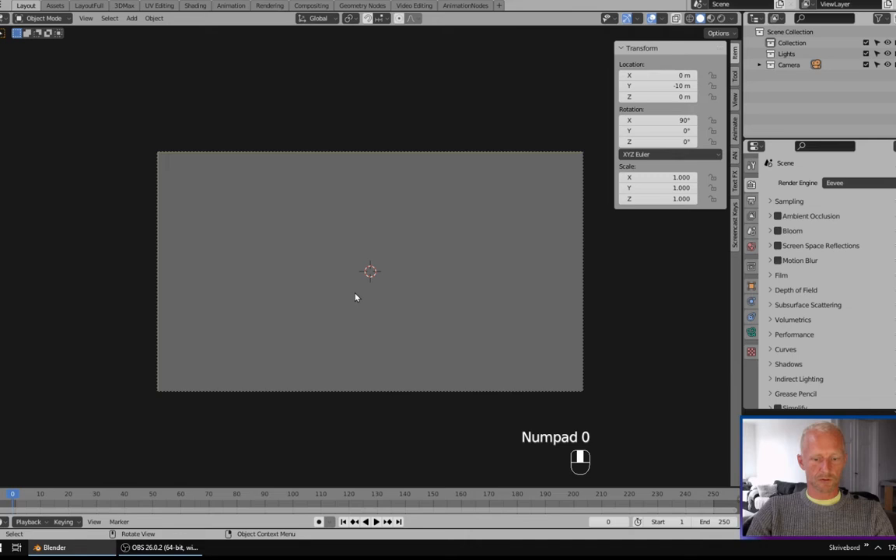
key(shift+a)
mouse_move(356, 293)
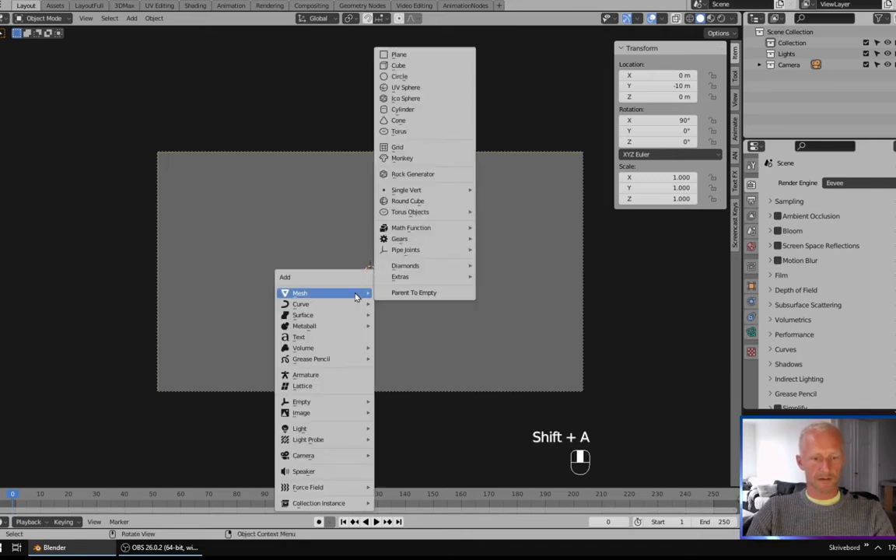
click(418, 54)
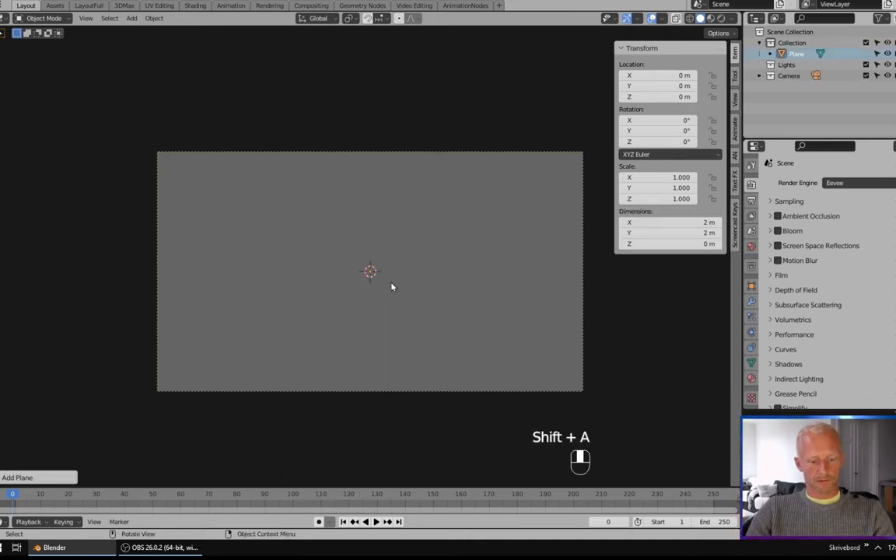
key(r)
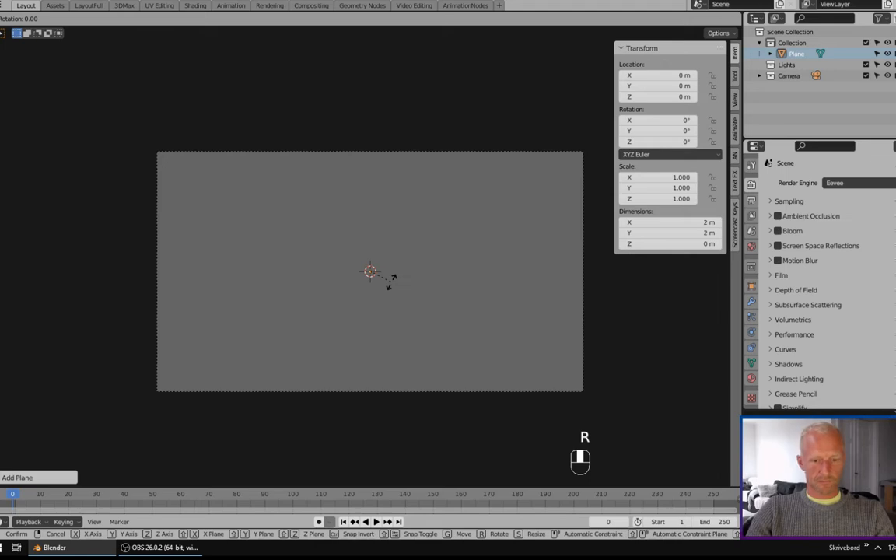
text(x90)
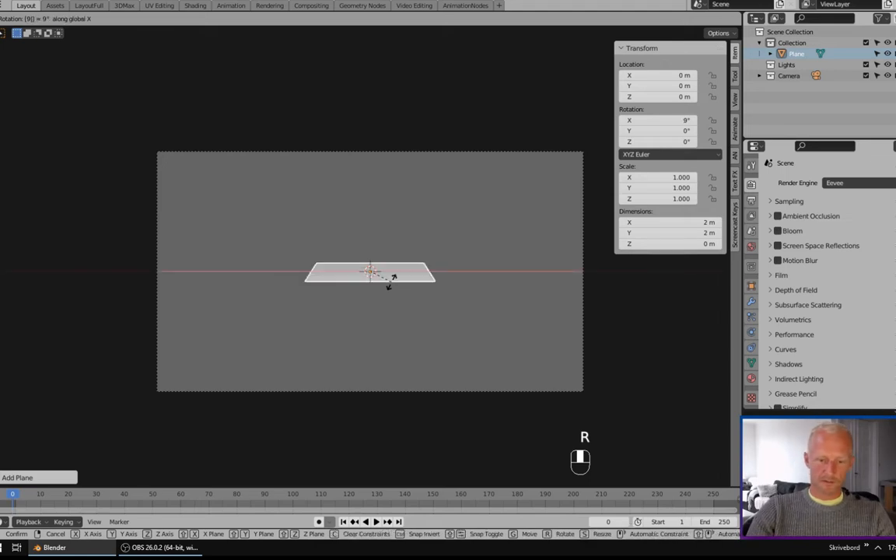
key(Return)
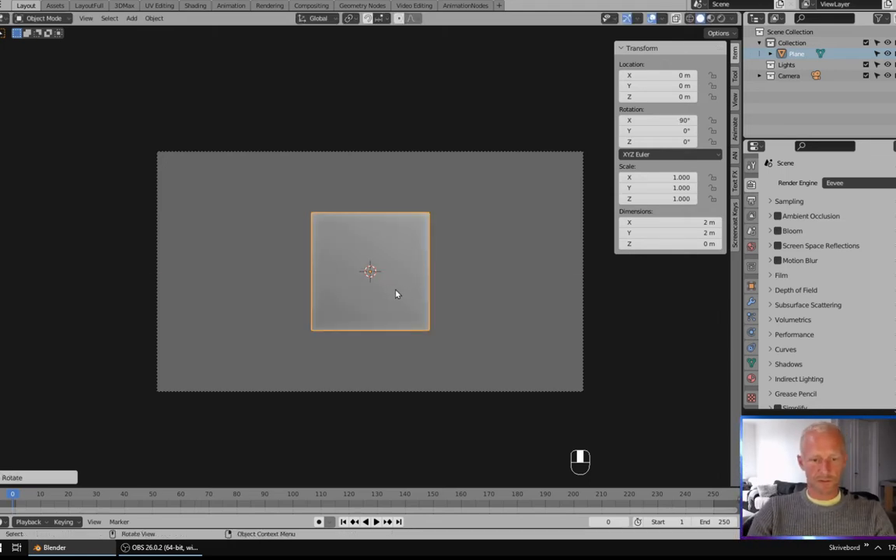
Step: Scale the plane along X and Z to about 7.55 m wide and 2.5 m high, spanning wider than the camera frame
key(s)
key(x)
click(470, 311)
key(s)
key(z)
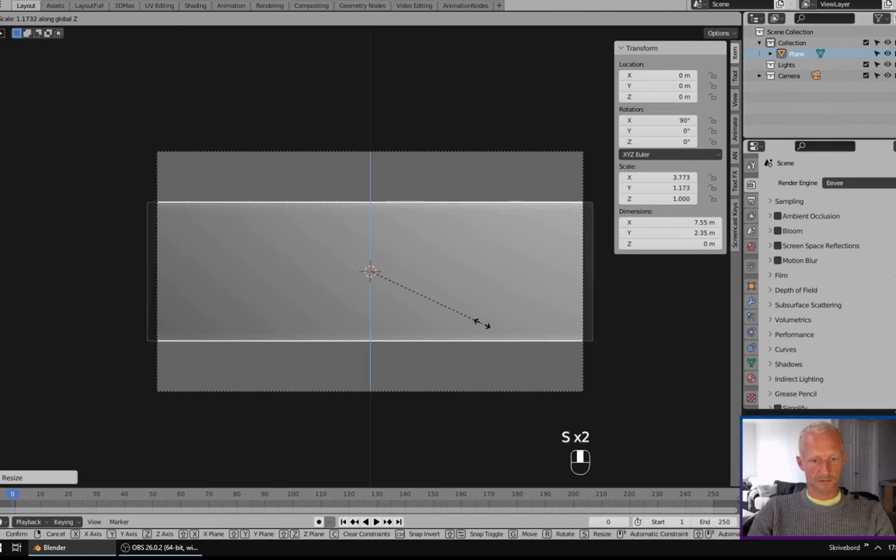
click(488, 333)
Step: Move the plane down just below the camera frame, to about Z -3.35 m, and insert a Location & Rotation keyframe at frame 0
key(g)
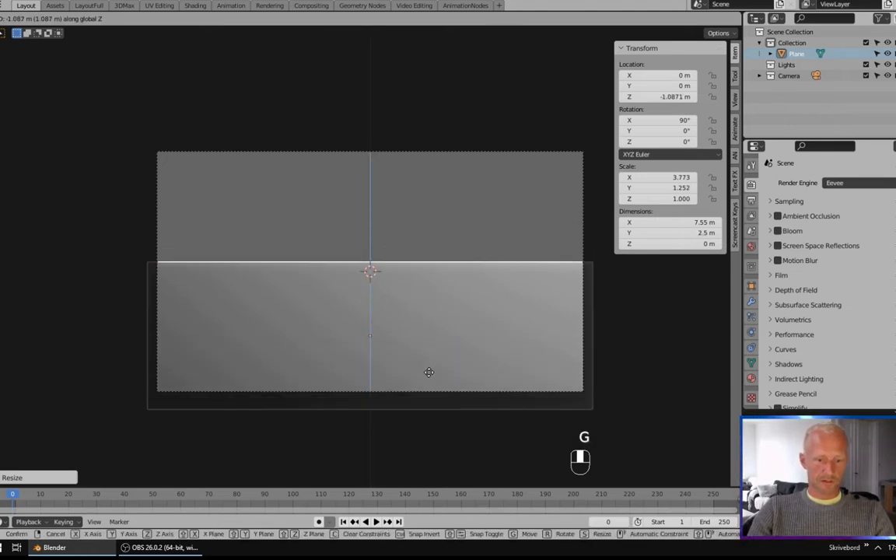
click(436, 40)
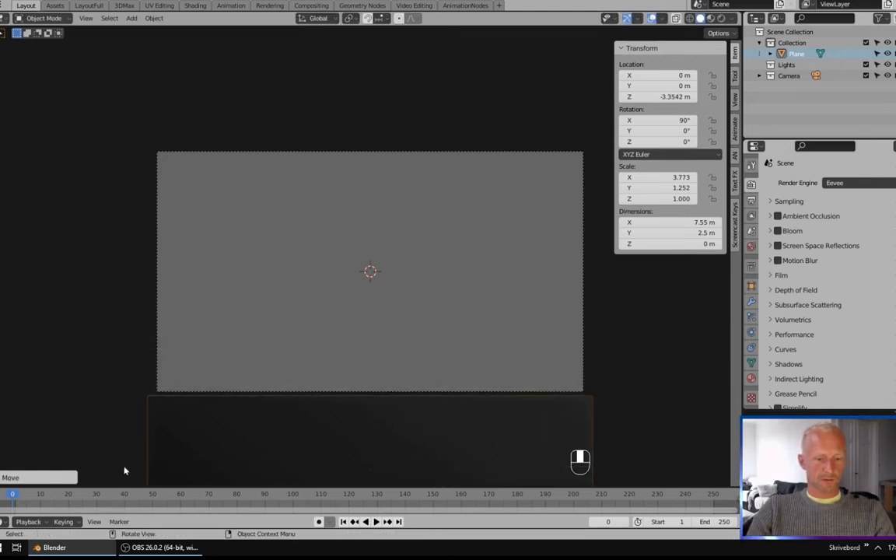
key(i)
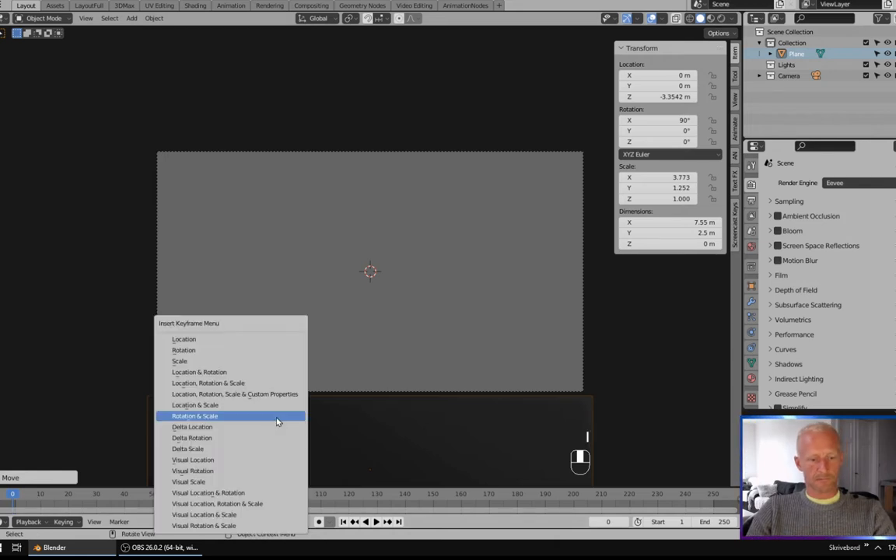
click(206, 372)
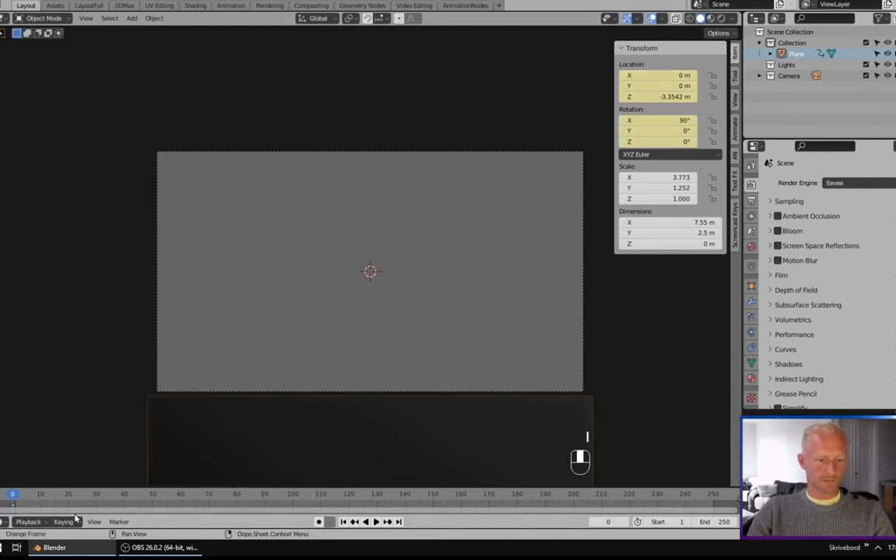
Step: At frame 40, raise the plane's upper edge to the frame's centre, about Z -1.25 m, and insert a Location & Rotation keyframe
click(125, 496)
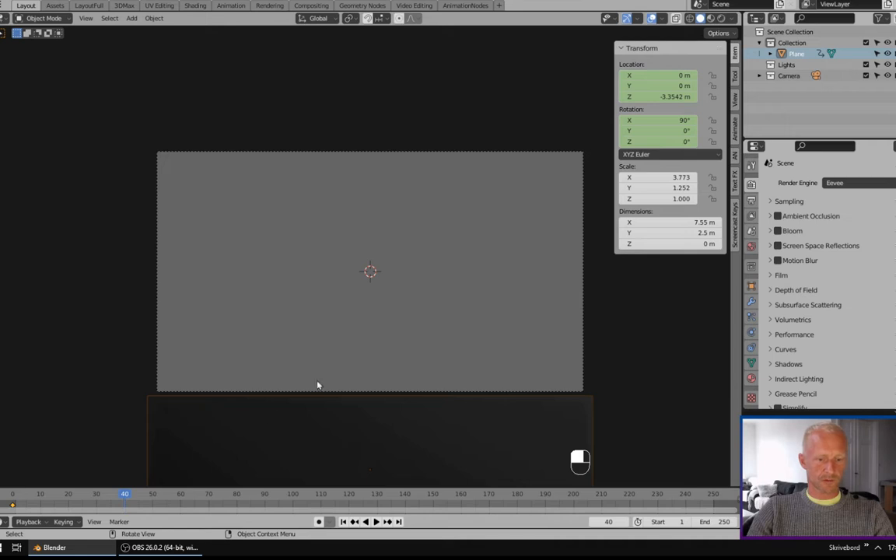
key(g)
key(z)
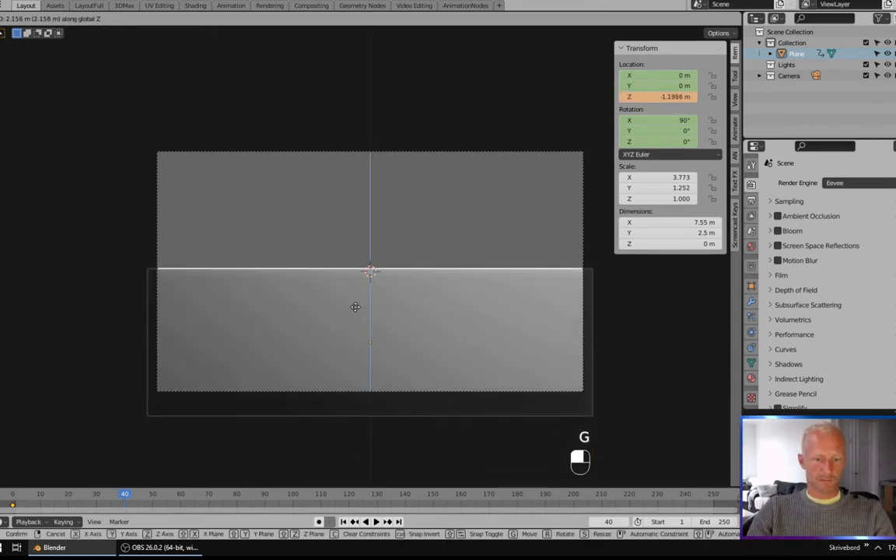
key(shift)
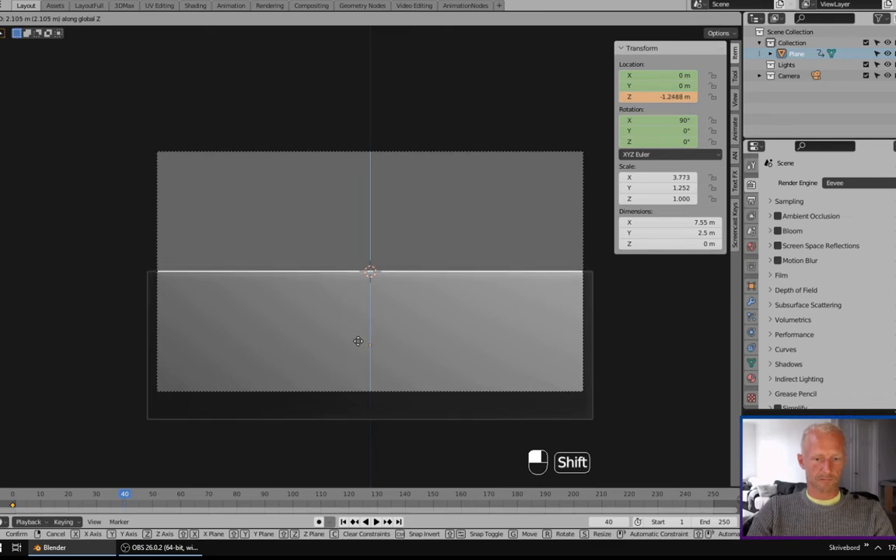
click(360, 341)
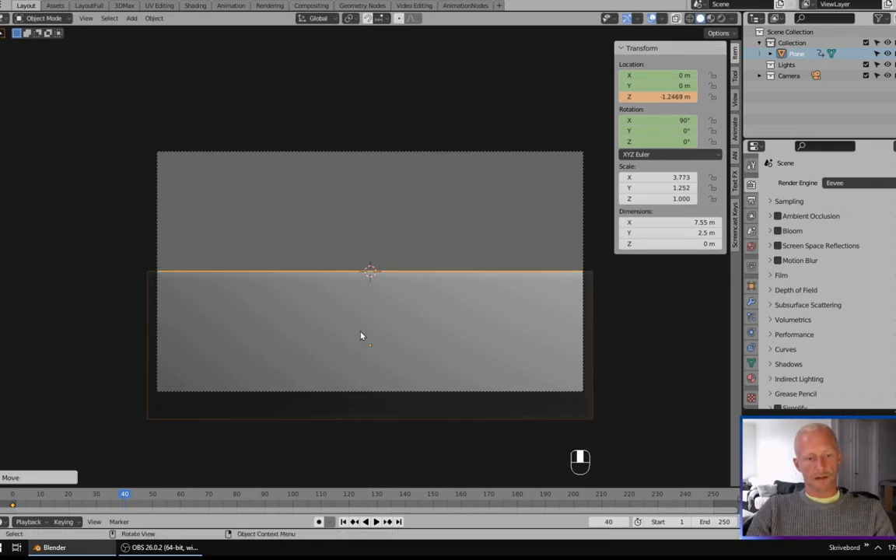
key(i)
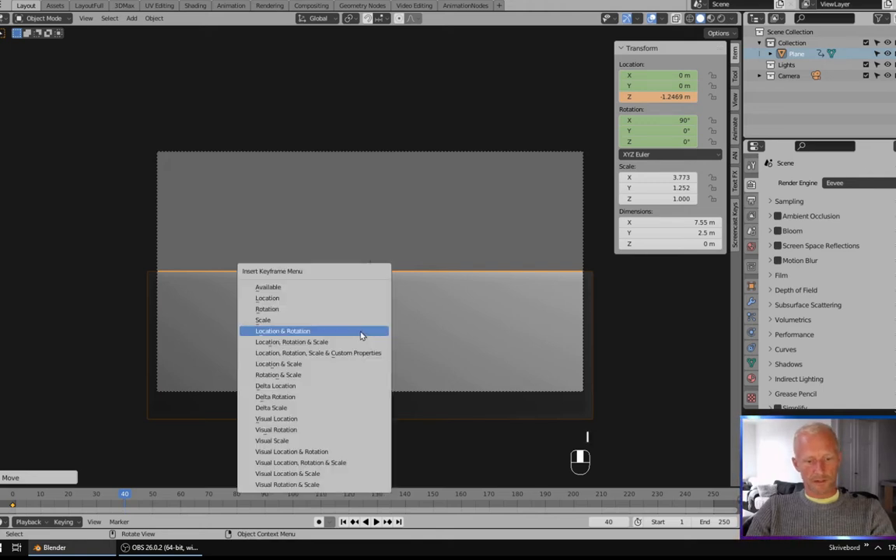
click(361, 336)
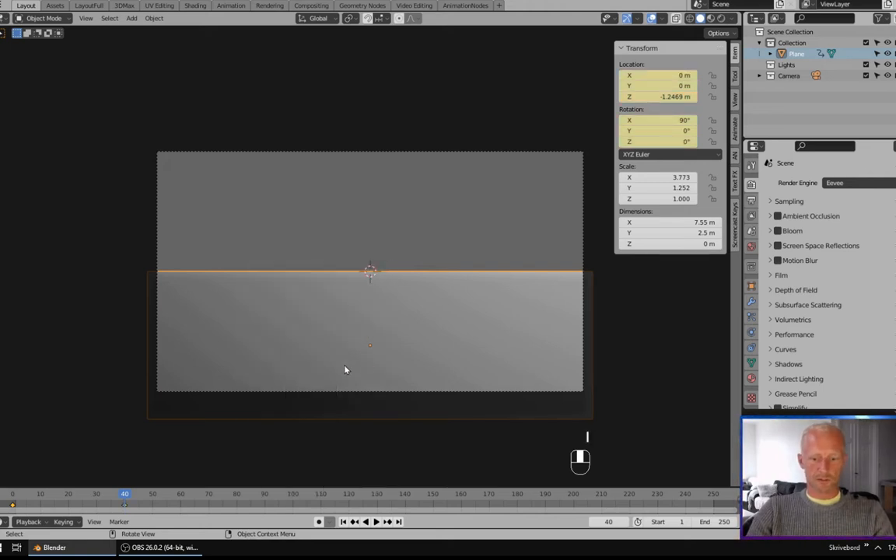
click(101, 357)
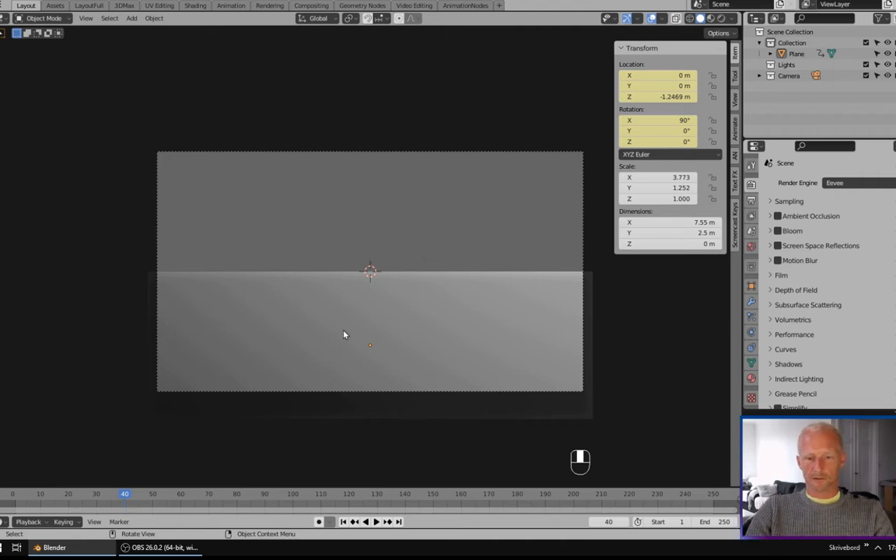
Step: Add a second plane at the origin and rotate it 90° about the X axis
key(shift+a)
mouse_move(398, 246)
click(432, 242)
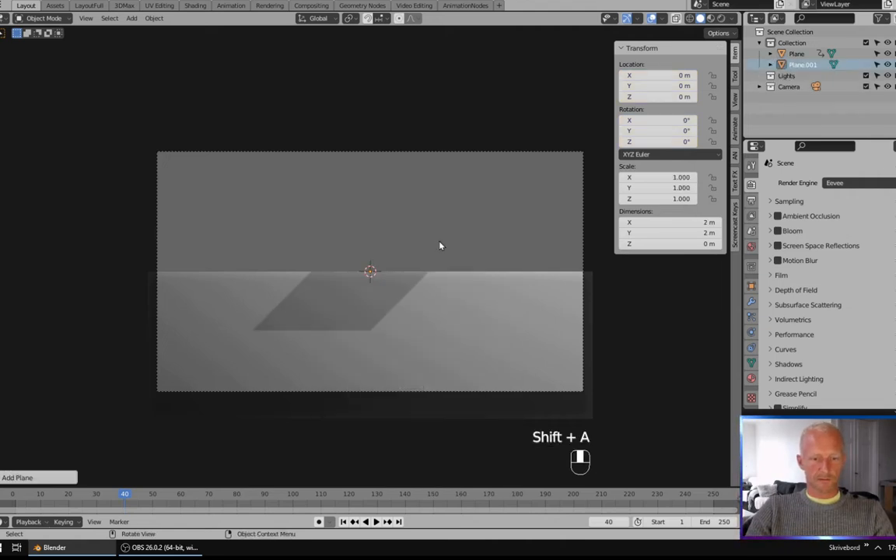
key(r)
text(x)
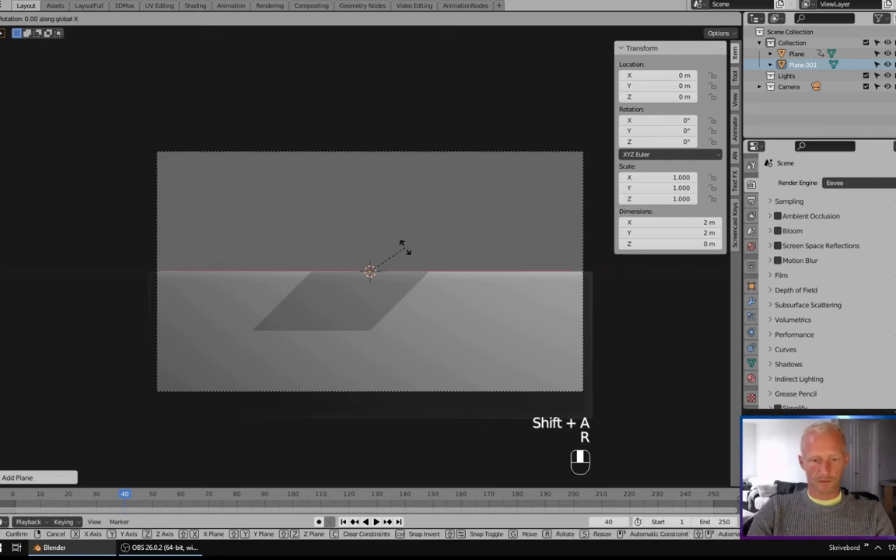
text(90)
key(Return)
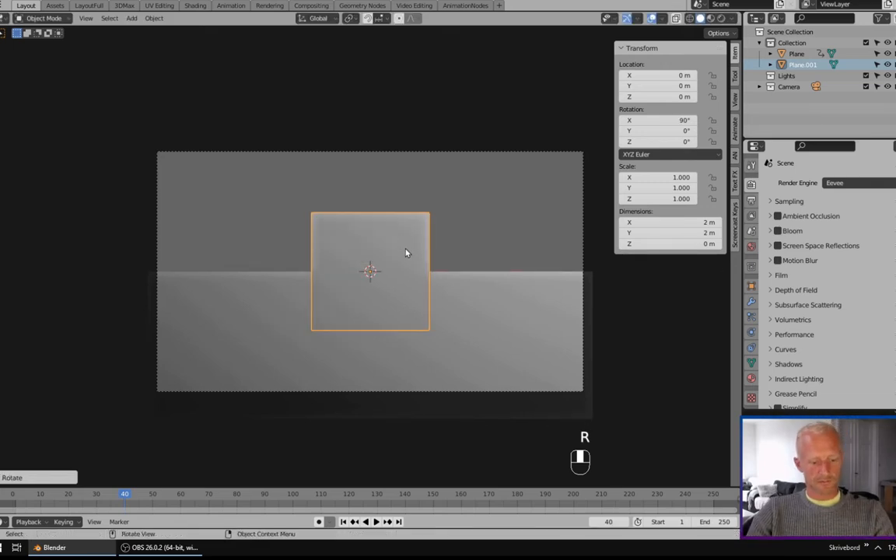
Step: Scale the second plane along X to about 7.58 m wide and move it above the camera frame, to about Z 3.13 m
key(s)
key(x)
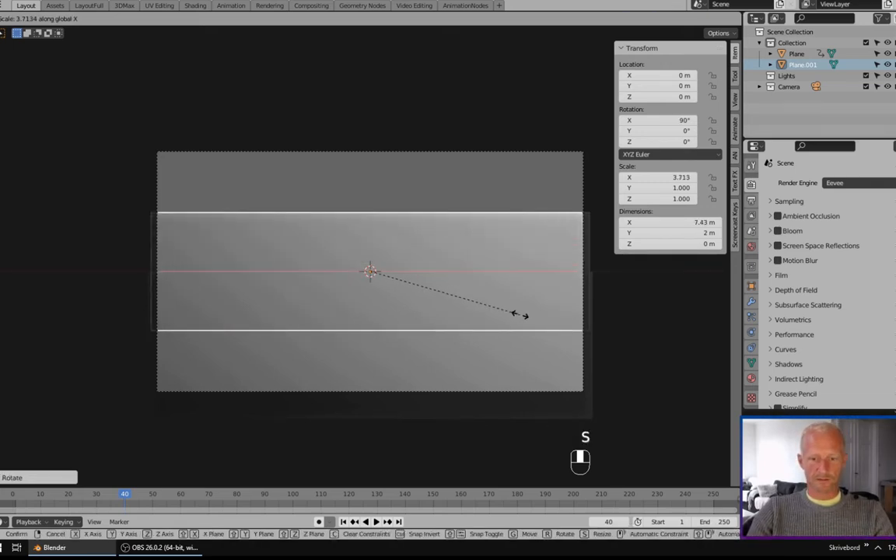
click(517, 319)
key(g)
key(z)
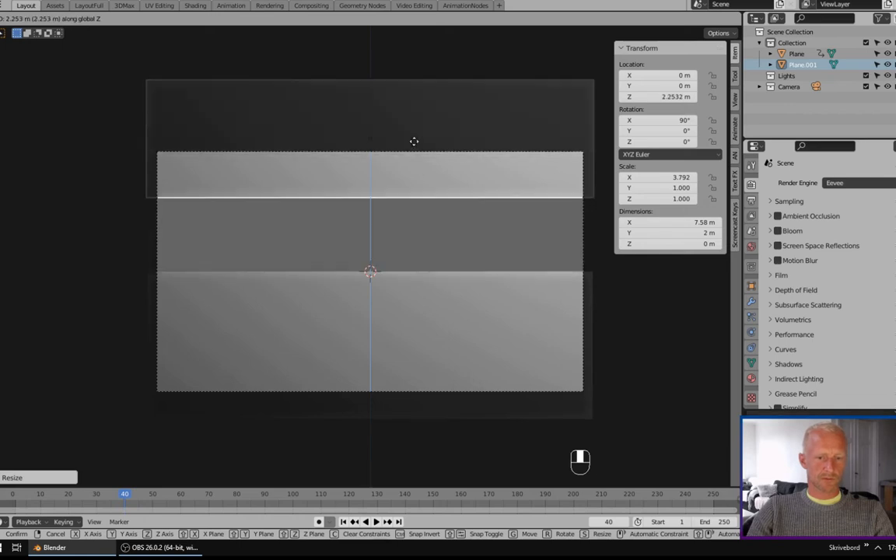
click(413, 106)
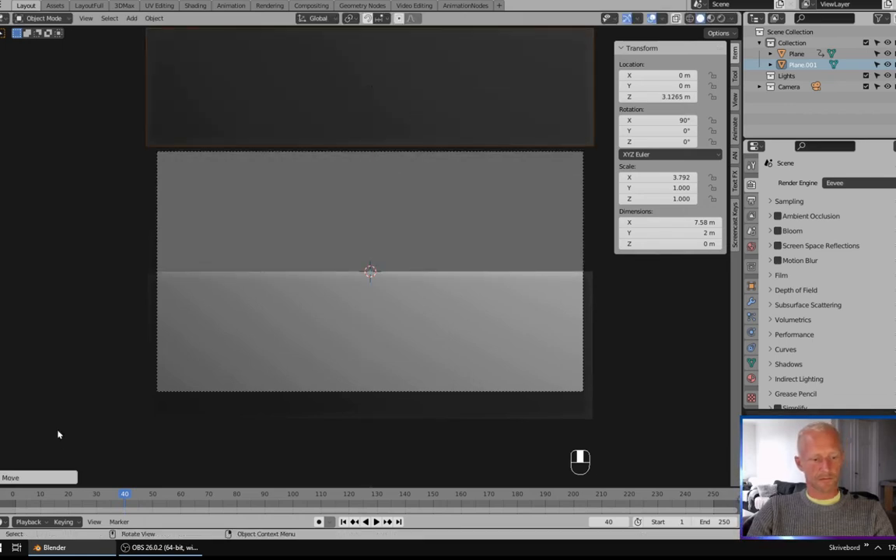
Step: Insert a Location & Rotation keyframe for the second plane at frame 30
click(96, 499)
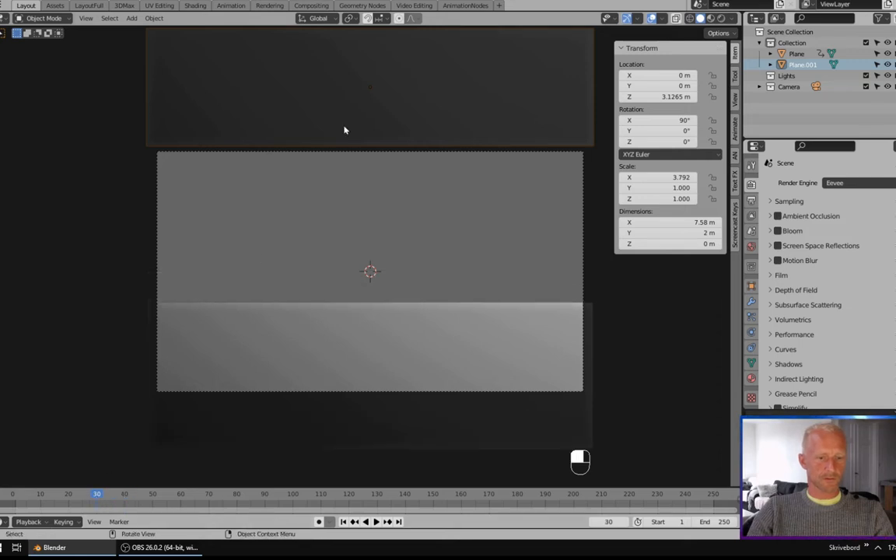
key(i)
click(345, 174)
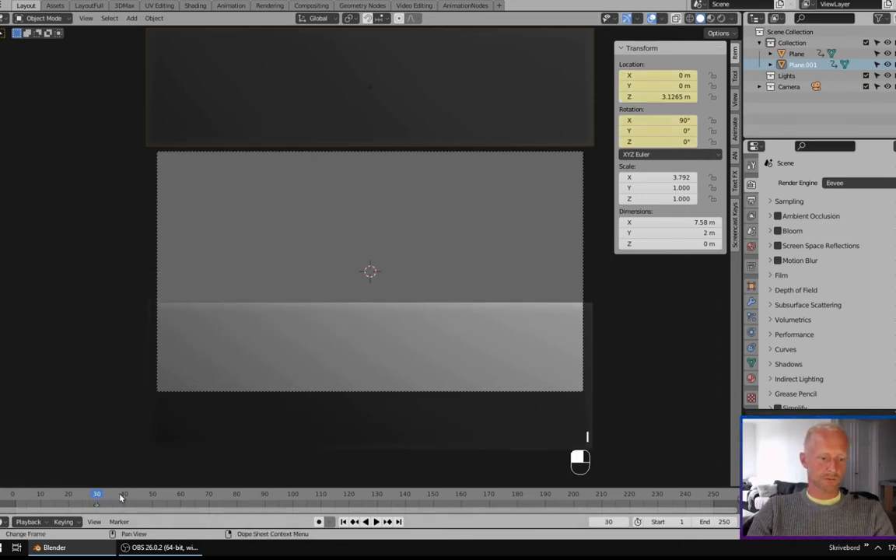
Step: At frame 60, lower the second plane along Z to about 1 m so its lower edge meets the first plane, and deselect it
click(182, 499)
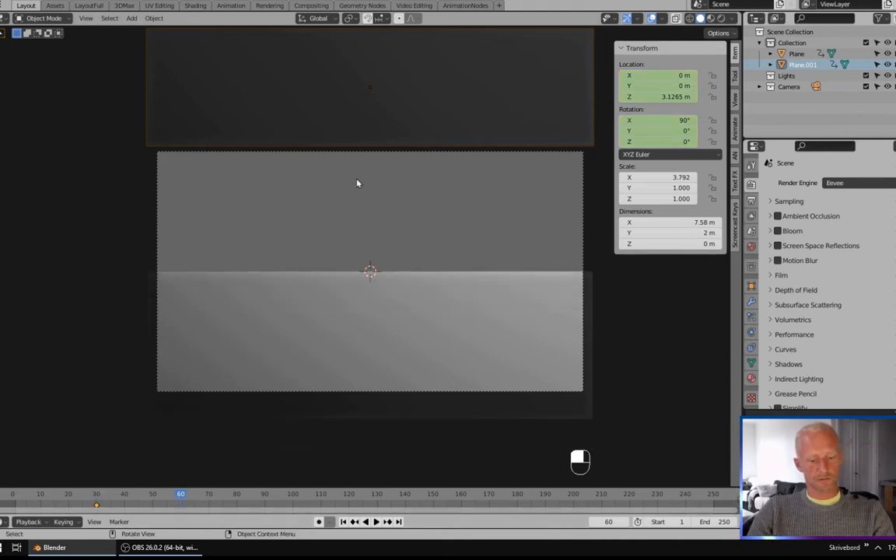
key(g)
key(z)
key(shift)
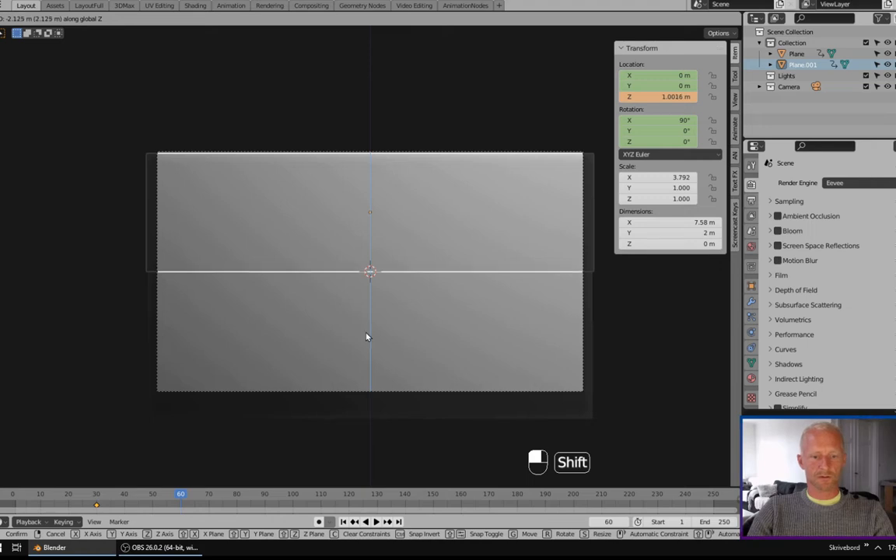
click(364, 336)
click(109, 271)
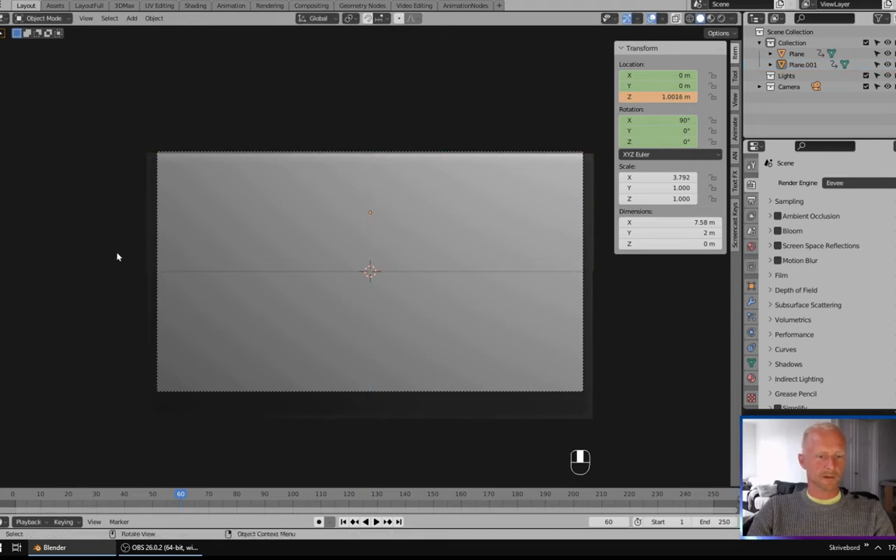
Step: Select the second plane and insert a Location & Rotation keyframe for its lowered position at frame 60
key(i)
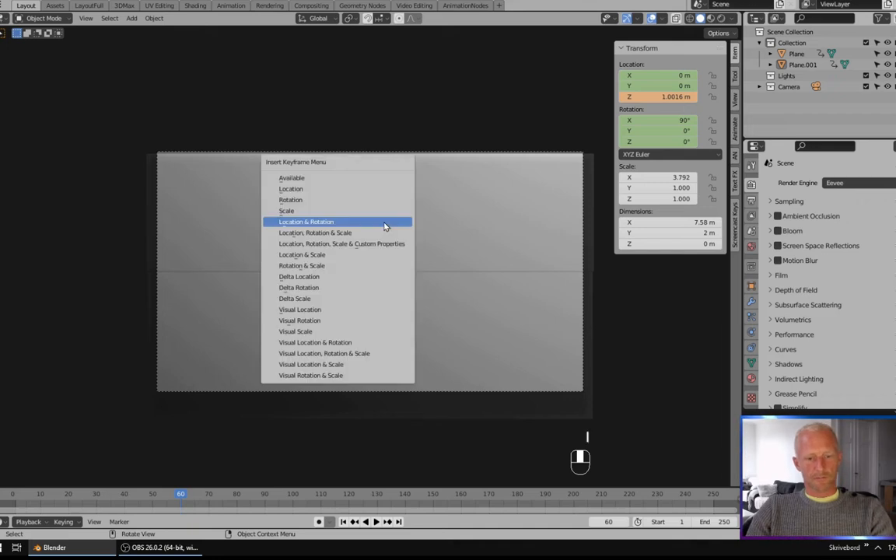
click(384, 224)
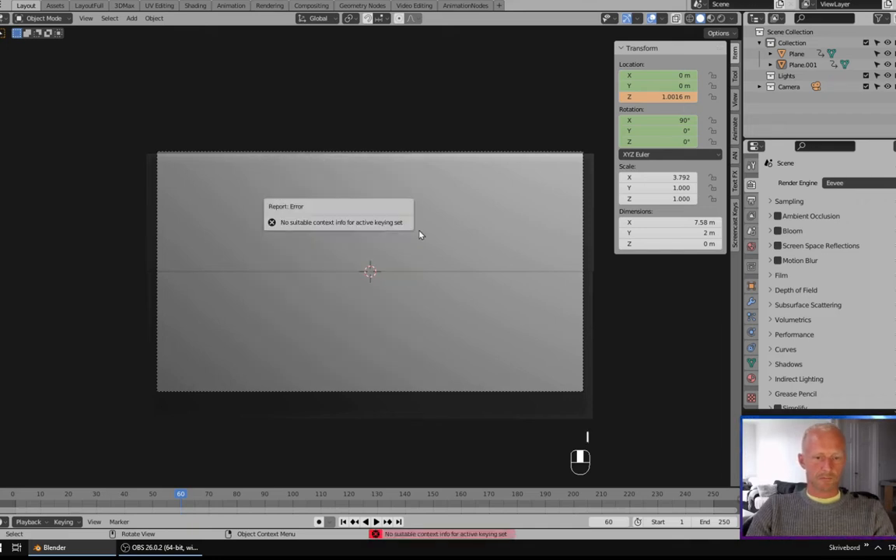
click(419, 234)
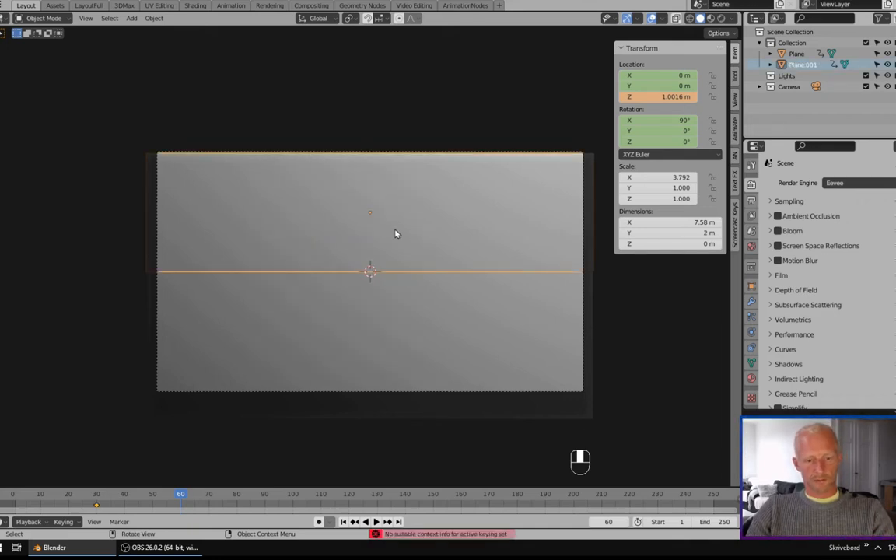
key(i)
click(394, 232)
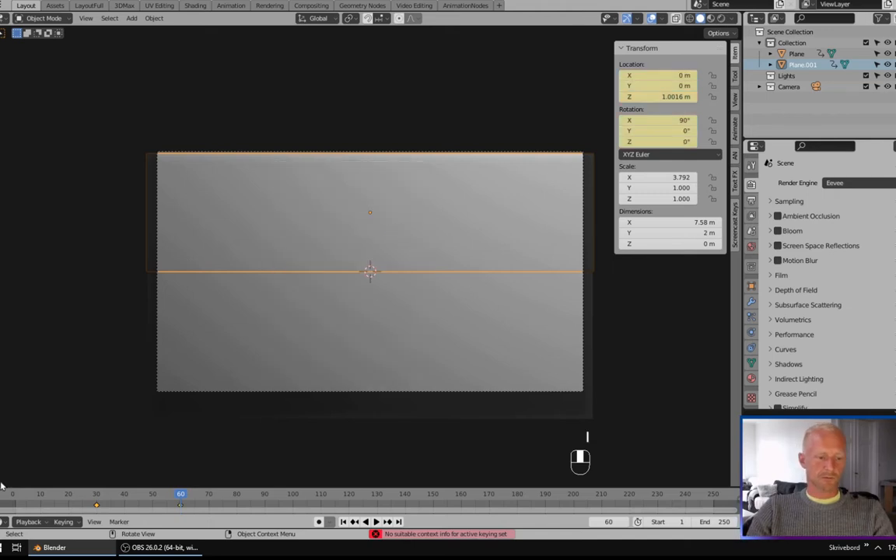
Step: Play the animation to preview both planes sliding in, and return to frame 0
key(shift+Left)
key(space)
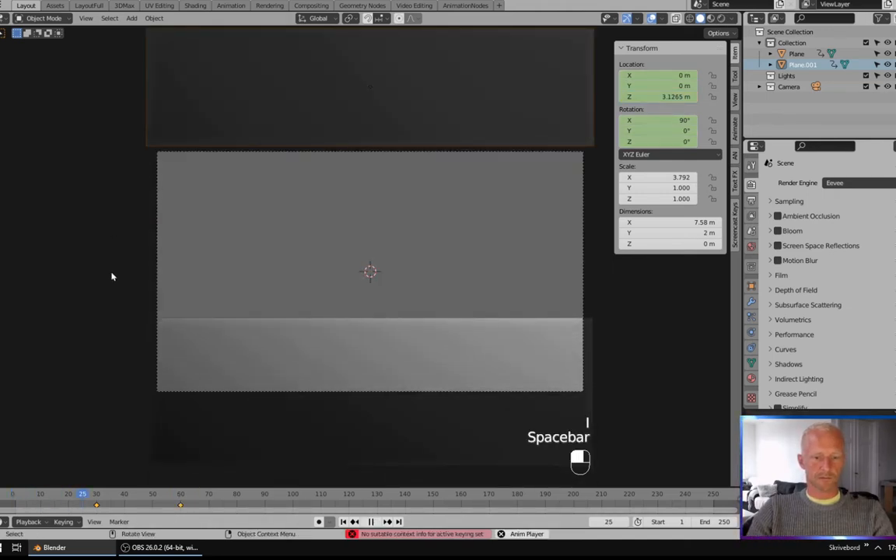
key(space)
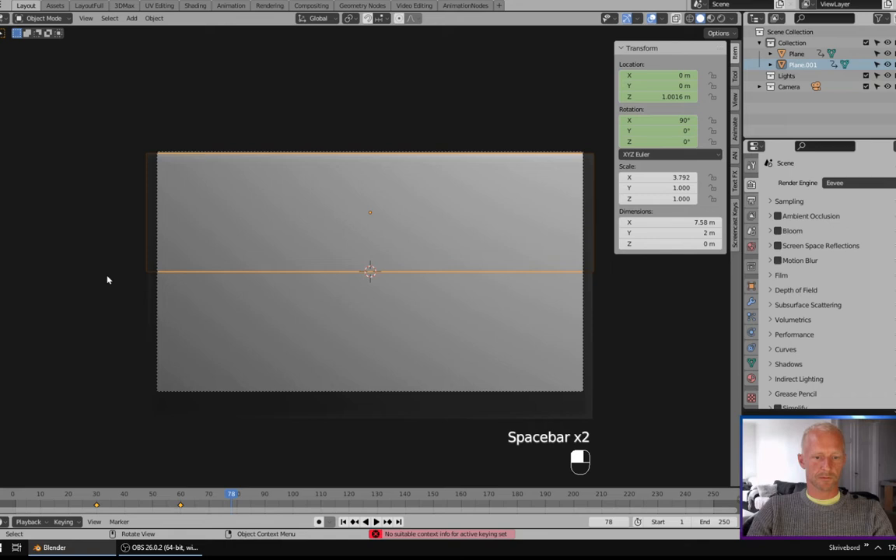
drag(233, 496, 12, 496)
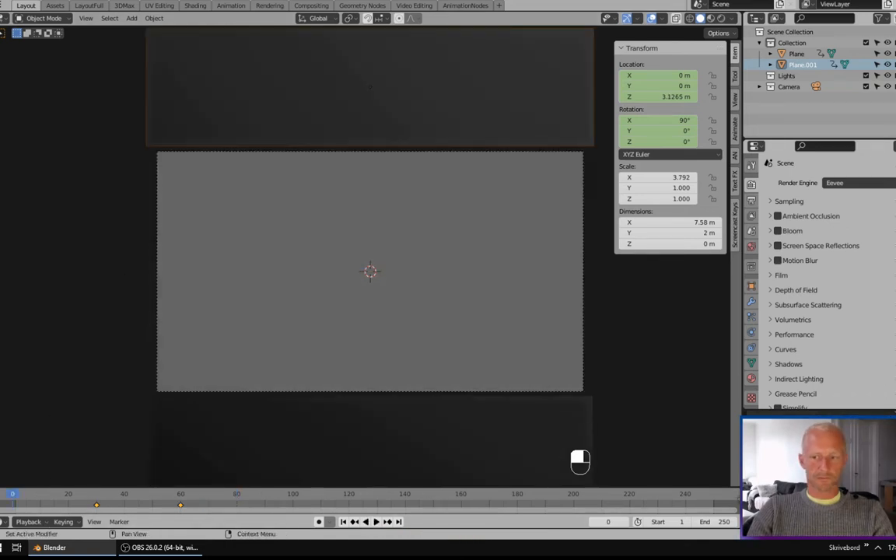
Step: Select the lower plane, enlarge the timeline and move the plane's end keyframe to frame 25
click(167, 454)
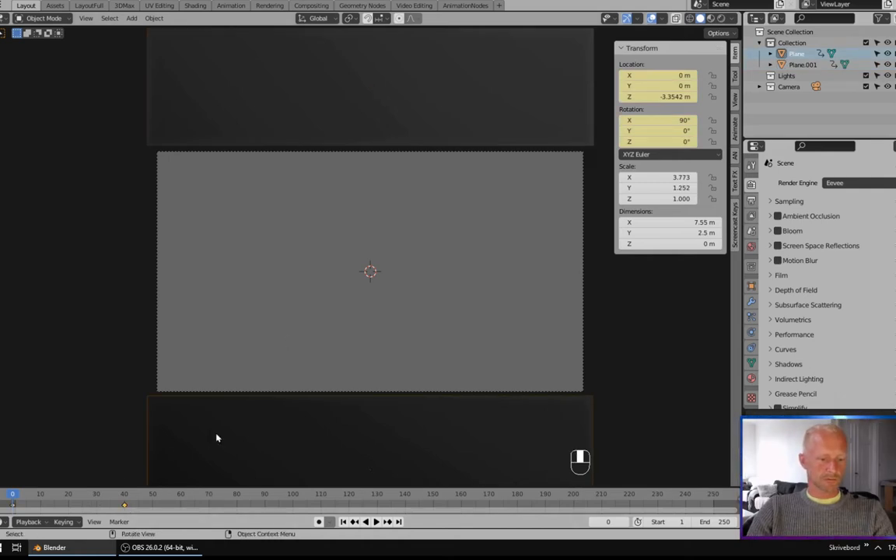
key(g)
right_click(119, 486)
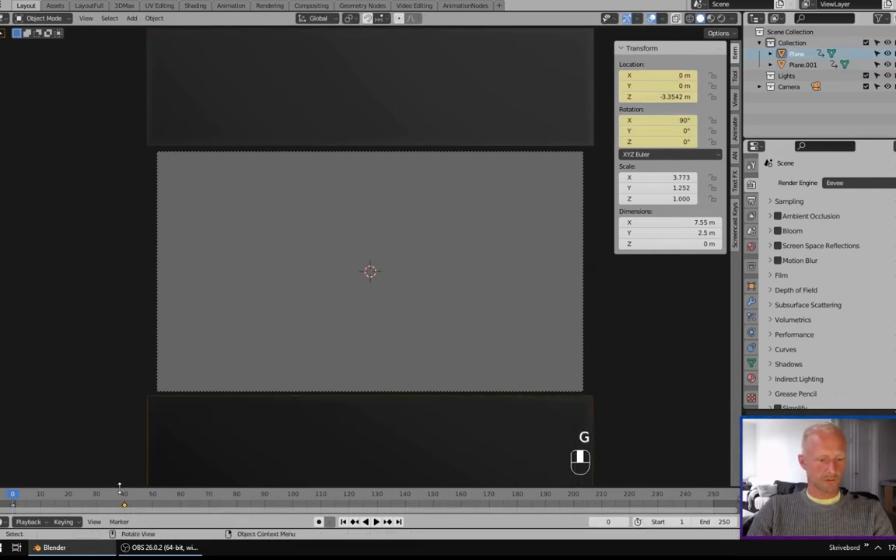
drag(130, 486, 133, 464)
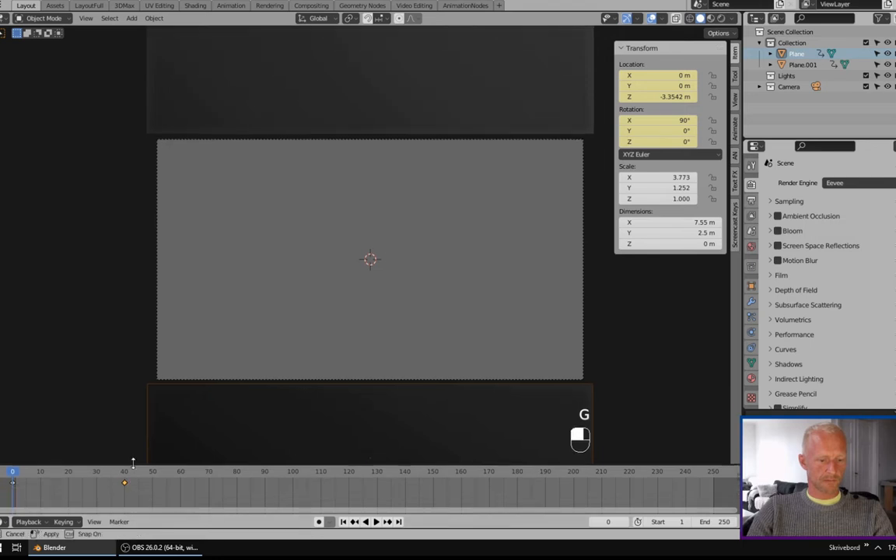
click(124, 480)
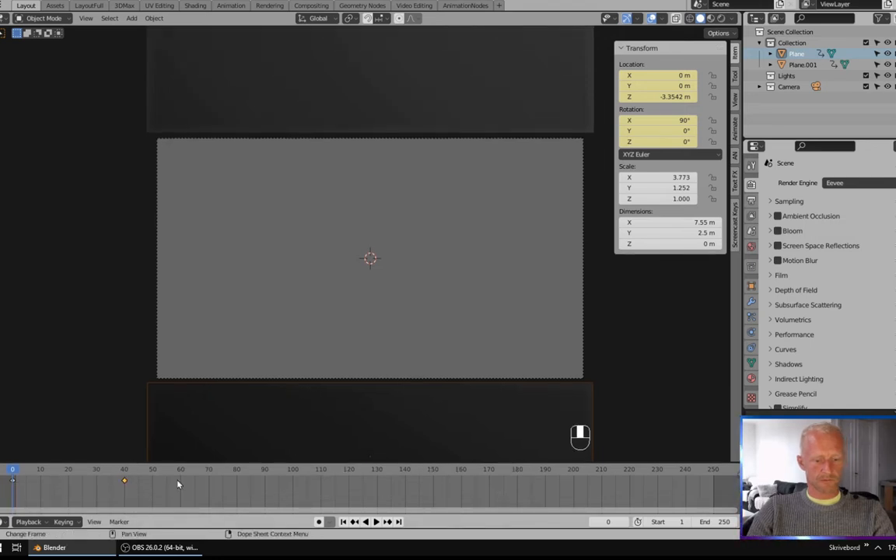
key(g)
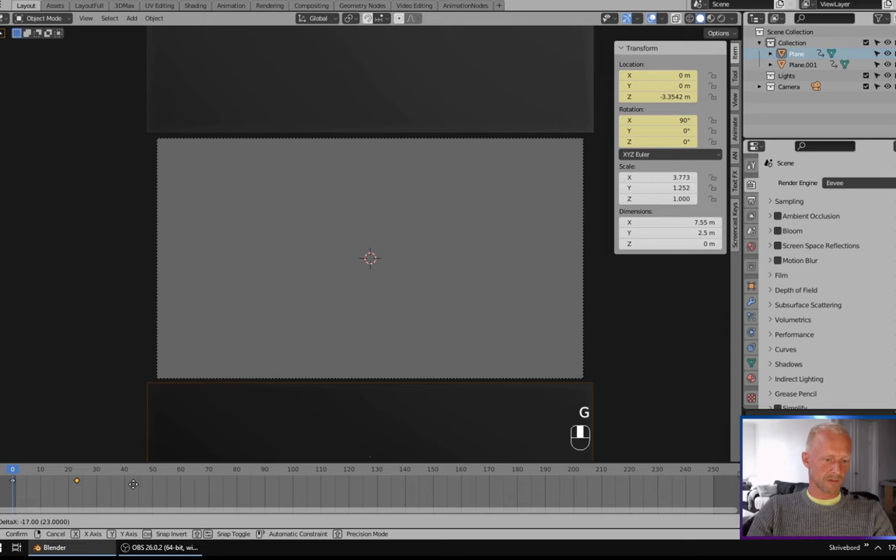
key(shift)
click(134, 482)
Step: Preview the faster slide-in and shift the lower plane's end keyframe to frame 20
key(space)
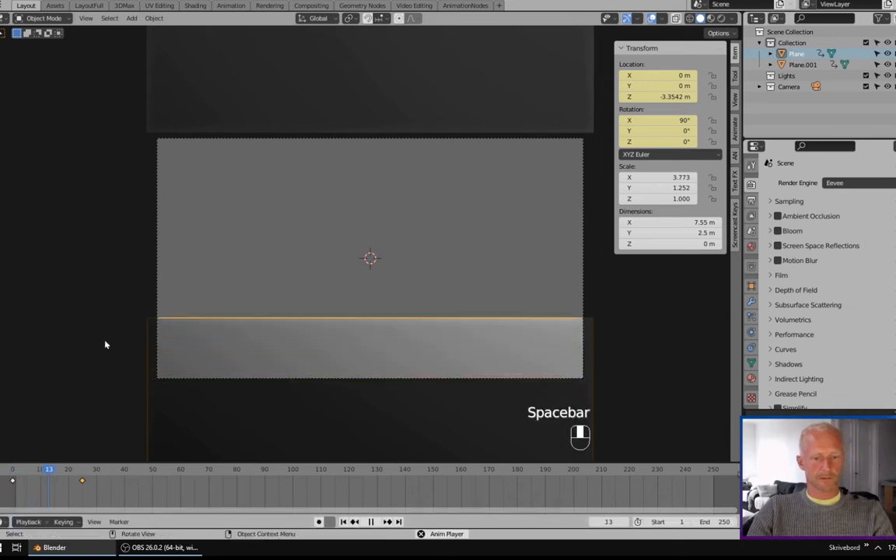
key(space)
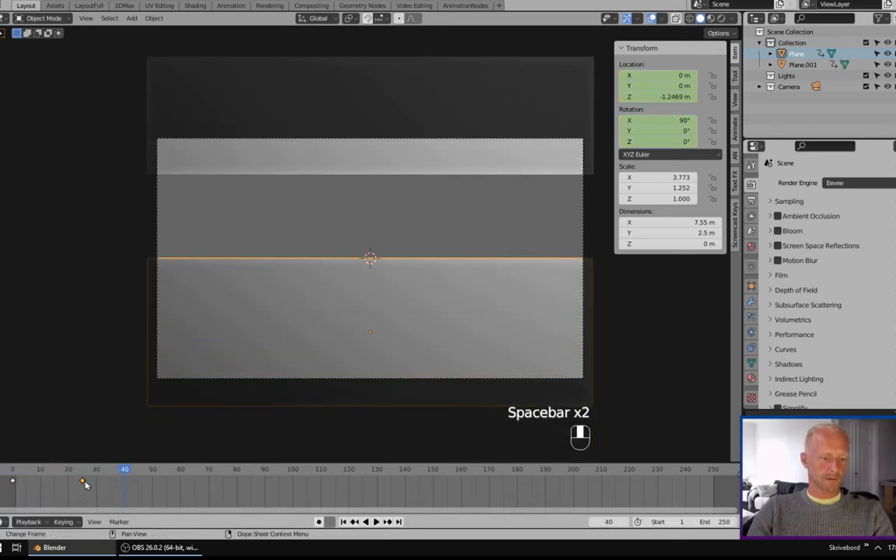
key(g)
key(shift)
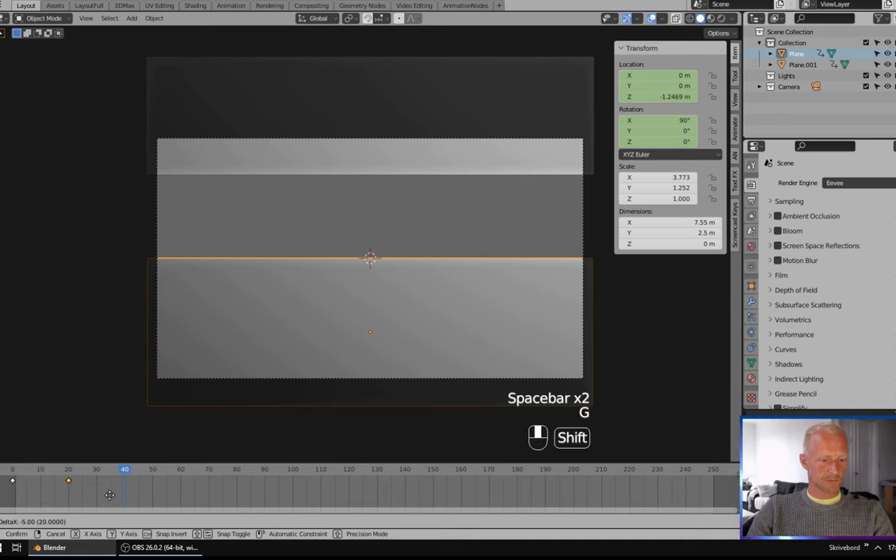
click(107, 494)
Step: Select the upper plane and move its end keyframe to frame 45
click(251, 167)
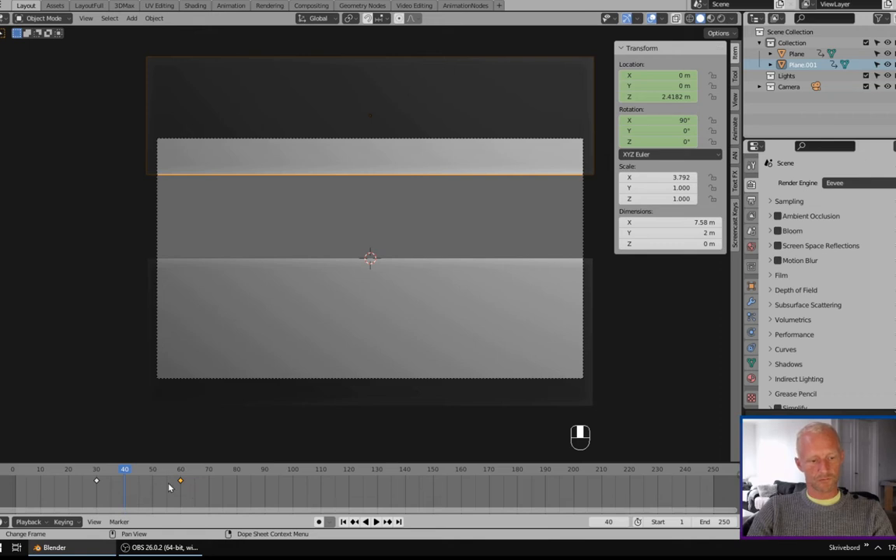
key(g)
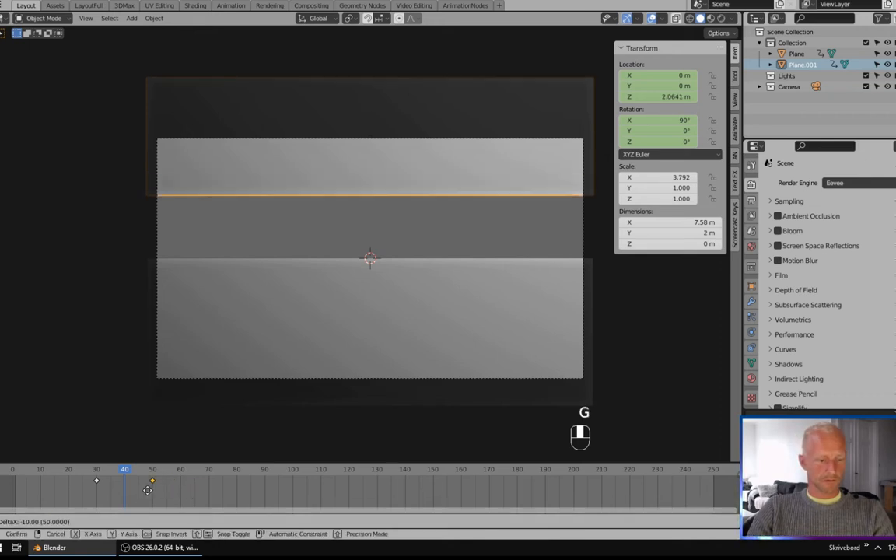
click(127, 490)
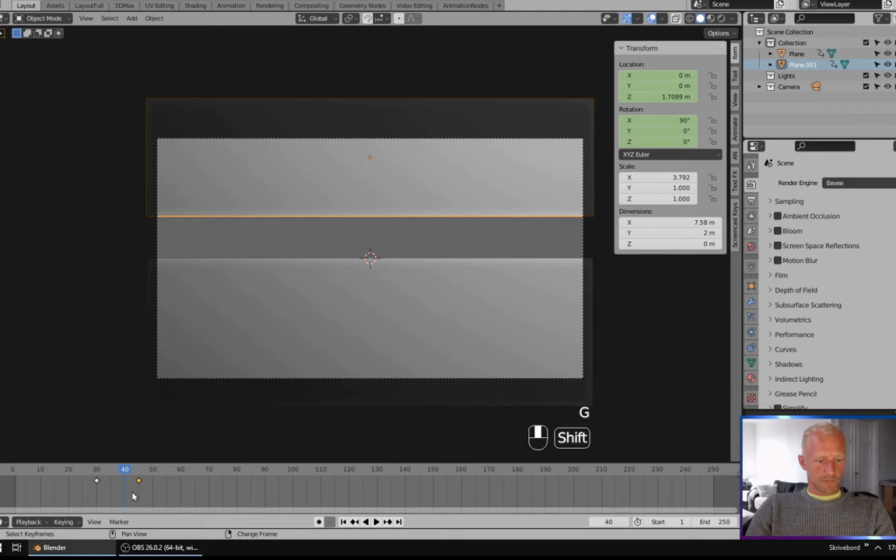
Step: Deselect the planes and play the animation to check the timing of the closing movement
click(105, 366)
key(space)
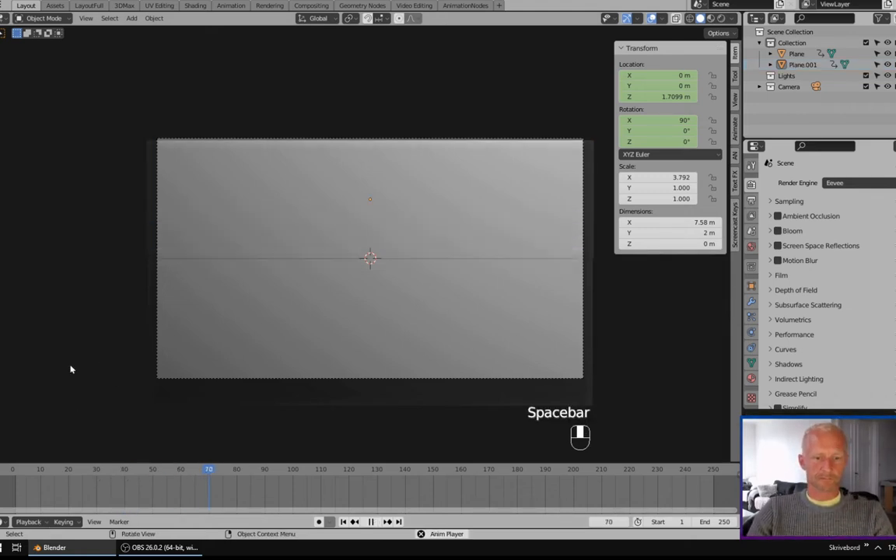
key(space)
key(space)
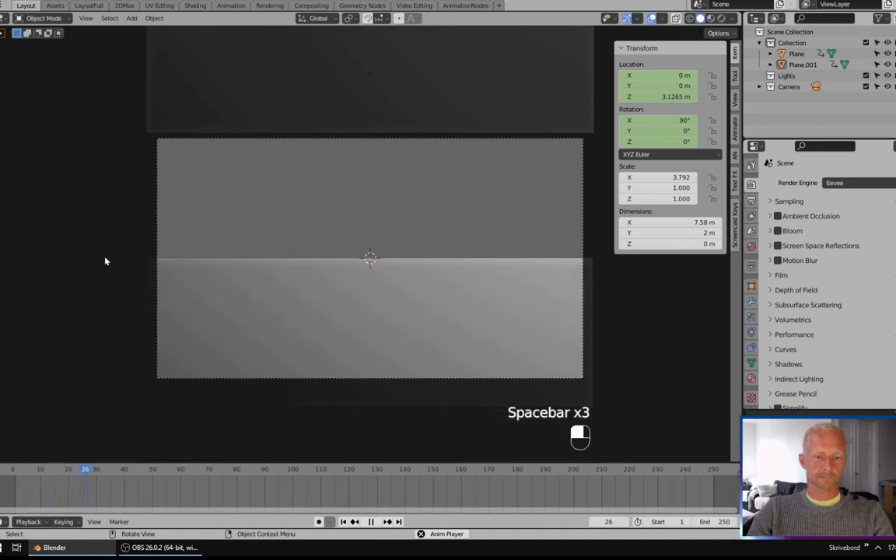
key(space)
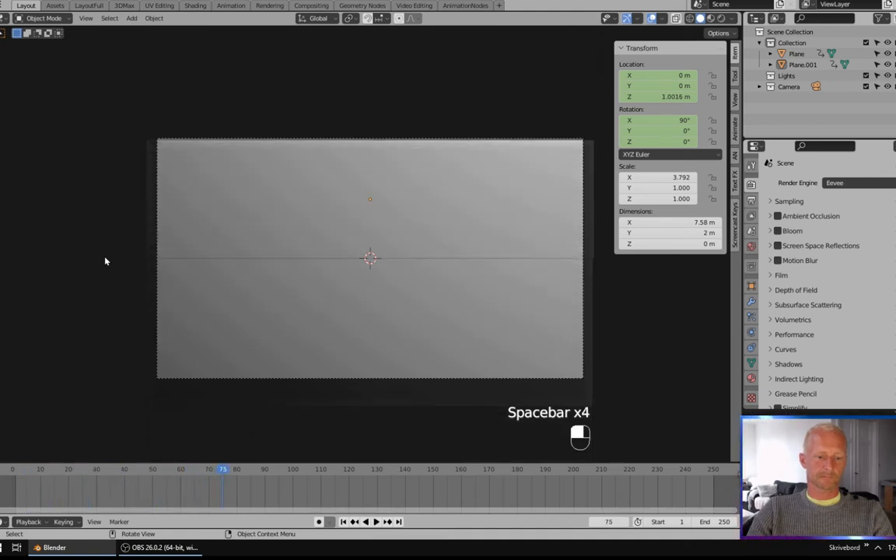
Step: Insert a Location & Rotation keyframe for the lower plane at frame 90 to hold its closed position
click(266, 473)
click(354, 308)
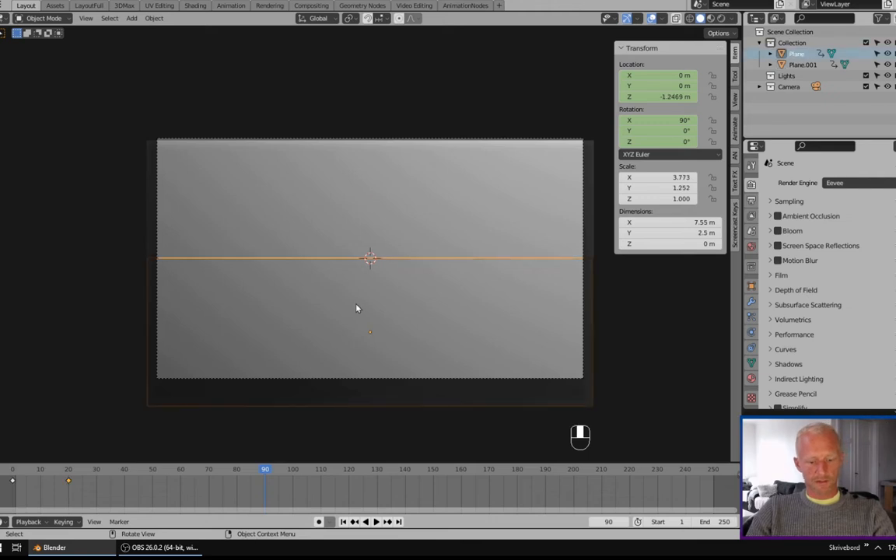
key(i)
click(356, 304)
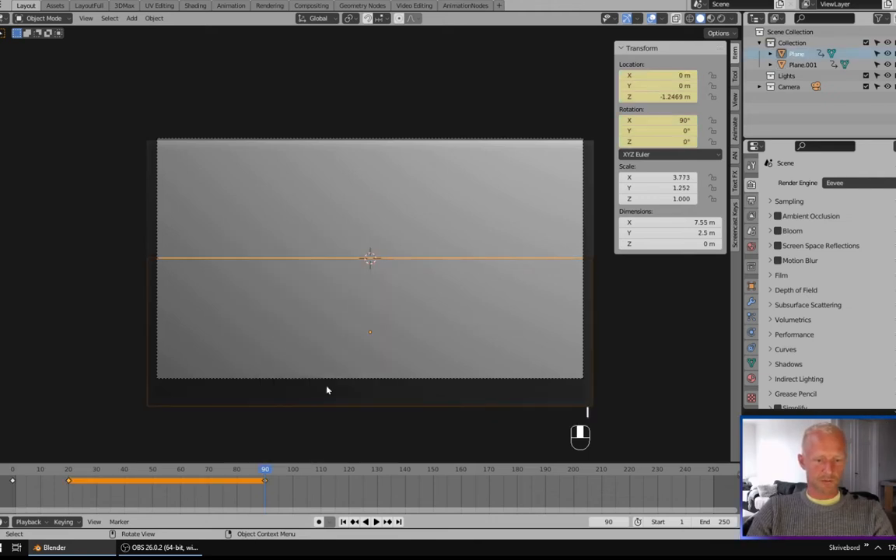
Step: At frame 120, move the lower plane along Z to about -3.36 m, below the camera frame, and insert a Location & Rotation keyframe
click(349, 473)
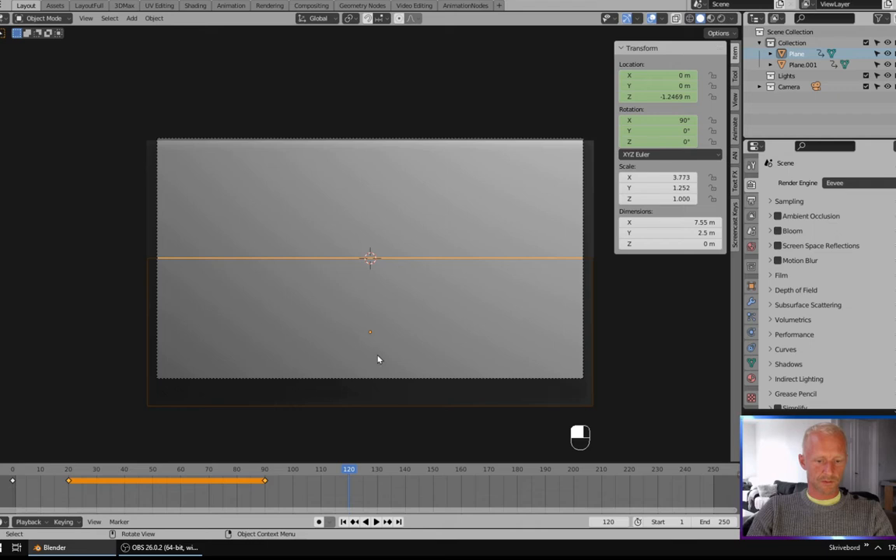
key(g)
key(z)
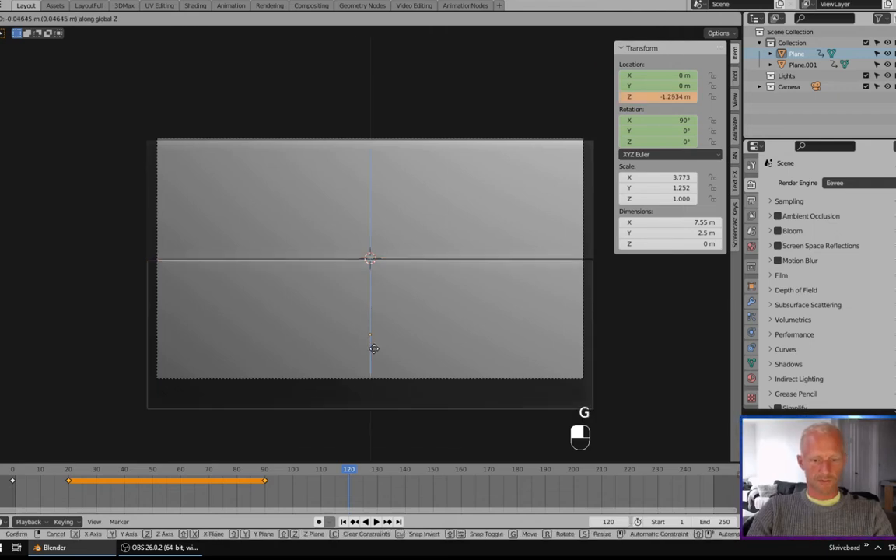
click(383, 419)
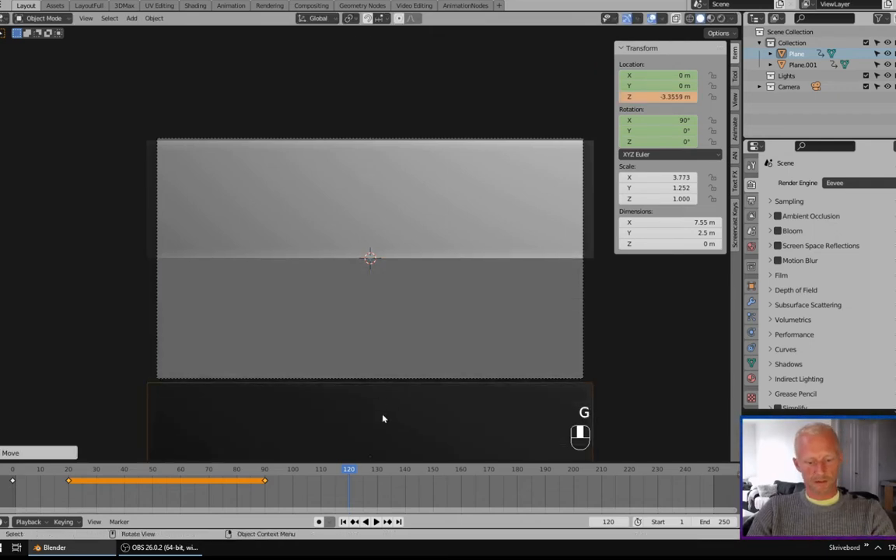
key(i)
click(336, 371)
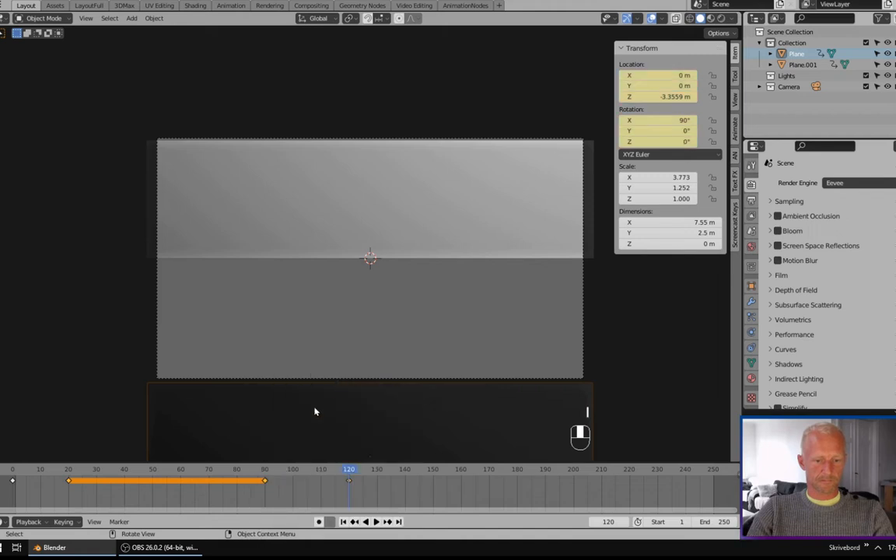
Step: Play the animation from shortly before frame 90 to preview the lower plane sliding out
click(241, 470)
key(space)
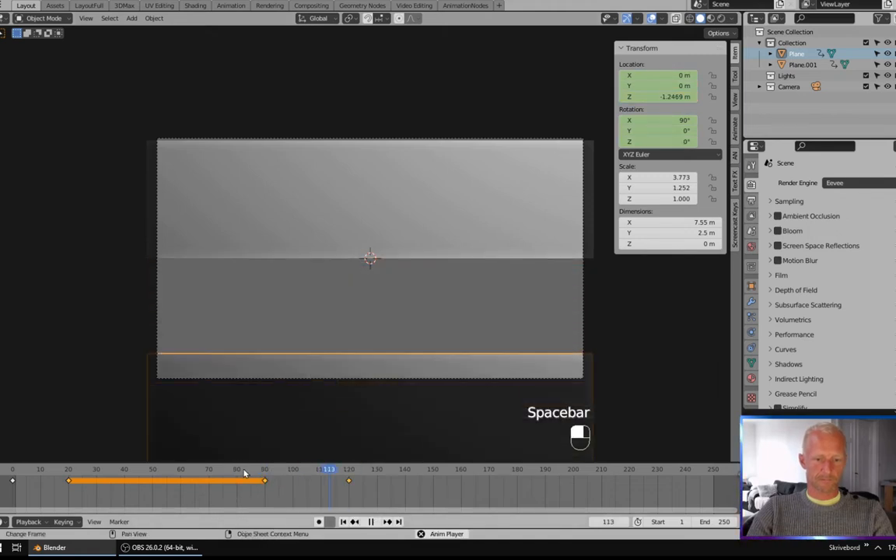
key(space)
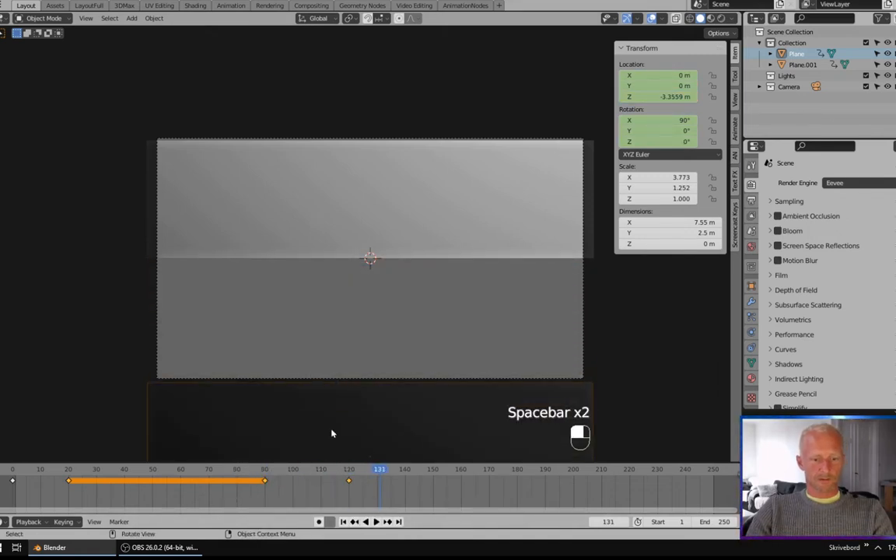
Step: At frame 117, insert a Location & Rotation keyframe for the upper plane to hold its closed position
drag(372, 471, 342, 472)
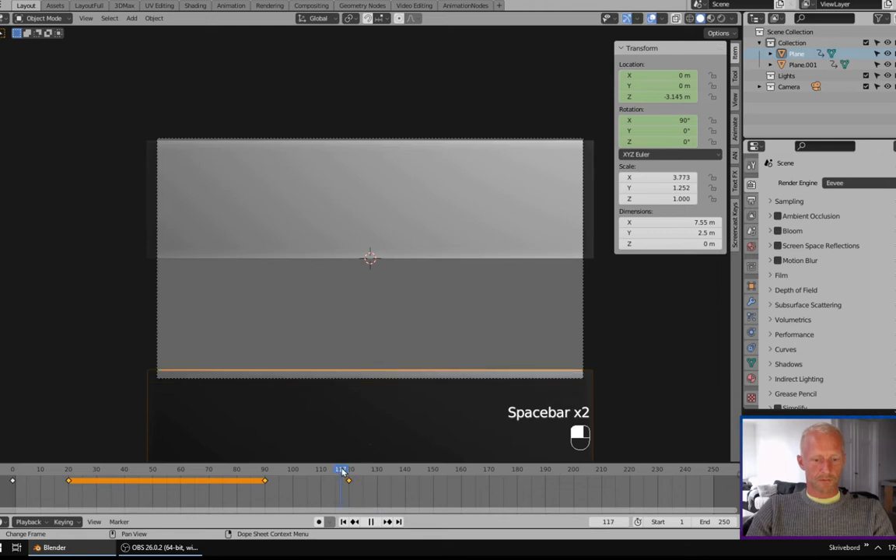
click(352, 200)
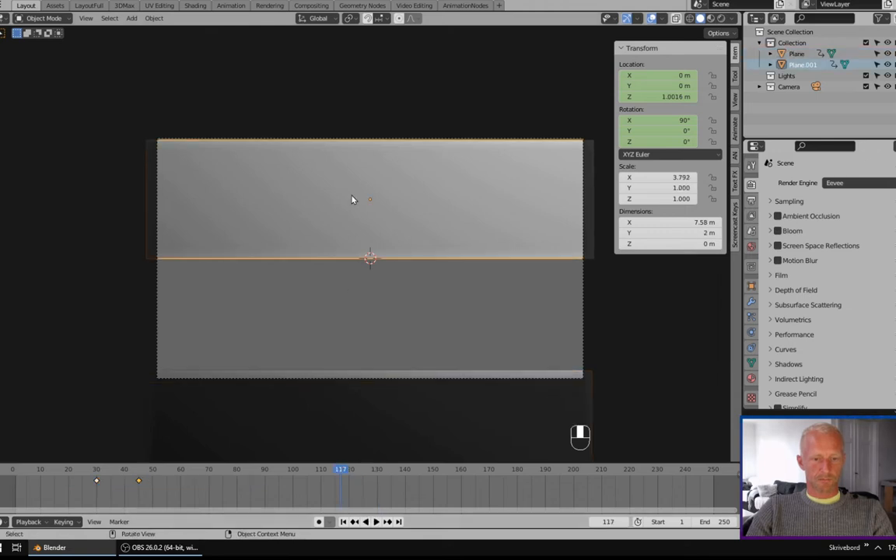
key(i)
click(350, 287)
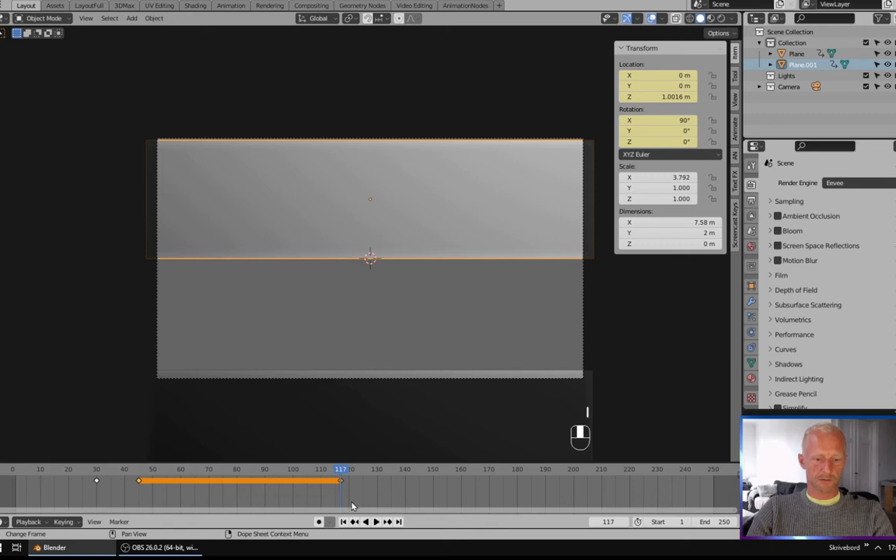
Step: At frame 140, move the upper plane along Z to about 3.08 m, above the camera frame, and insert a Location & Rotation keyframe
click(405, 470)
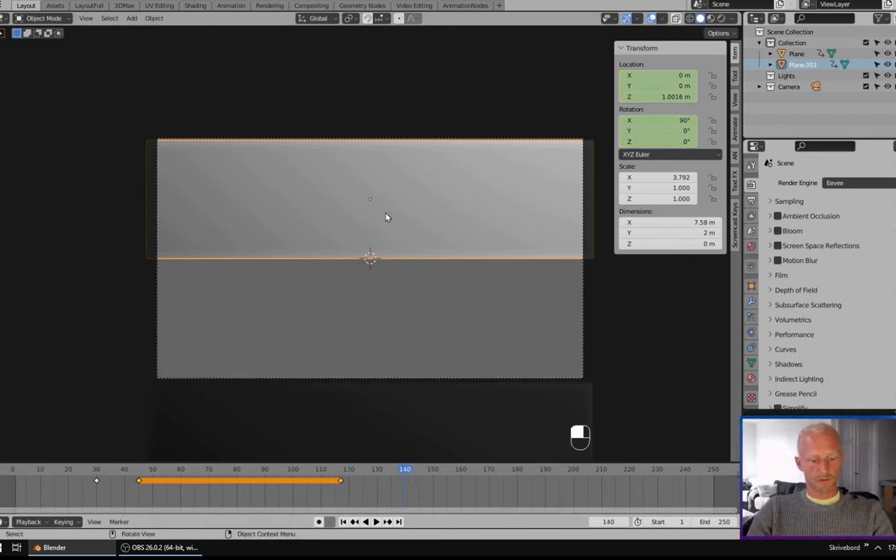
key(g)
key(z)
click(382, 91)
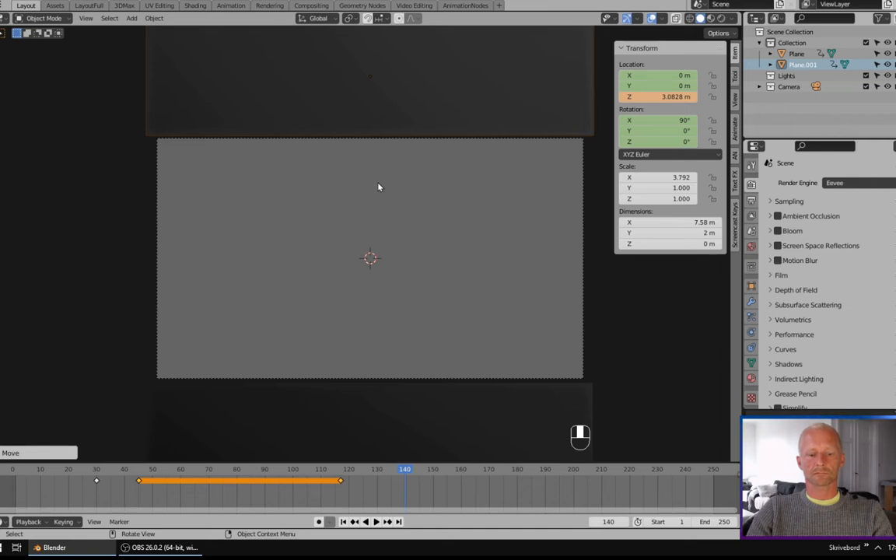
key(i)
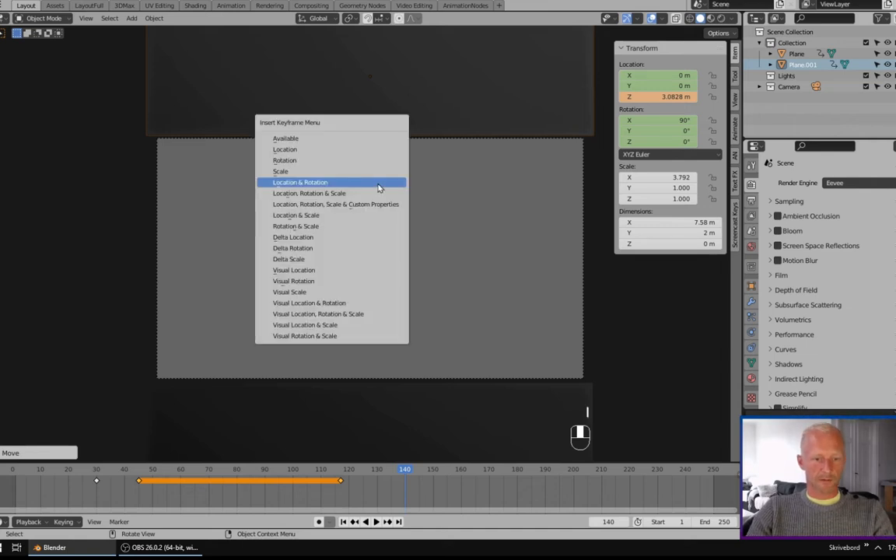
click(378, 186)
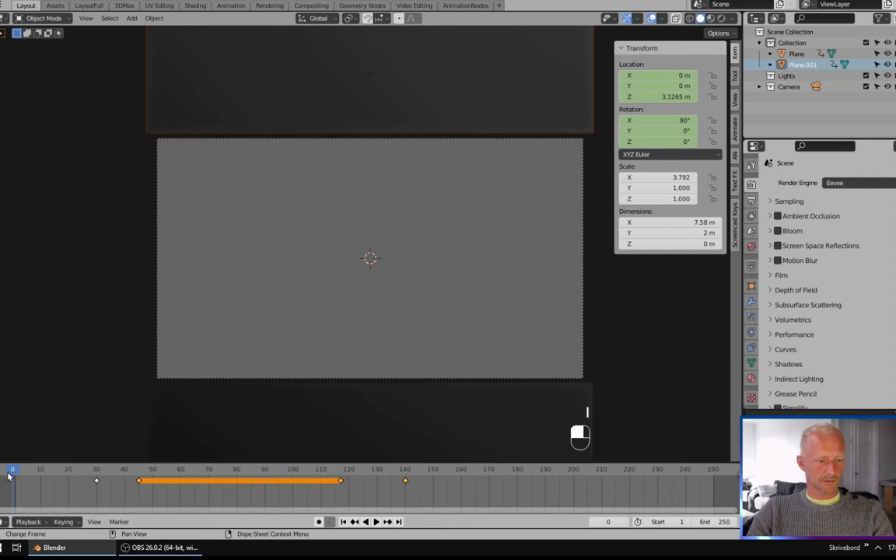
Step: Play the animation from frame 0 to preview both planes closing and opening, and return to frame 0
key(space)
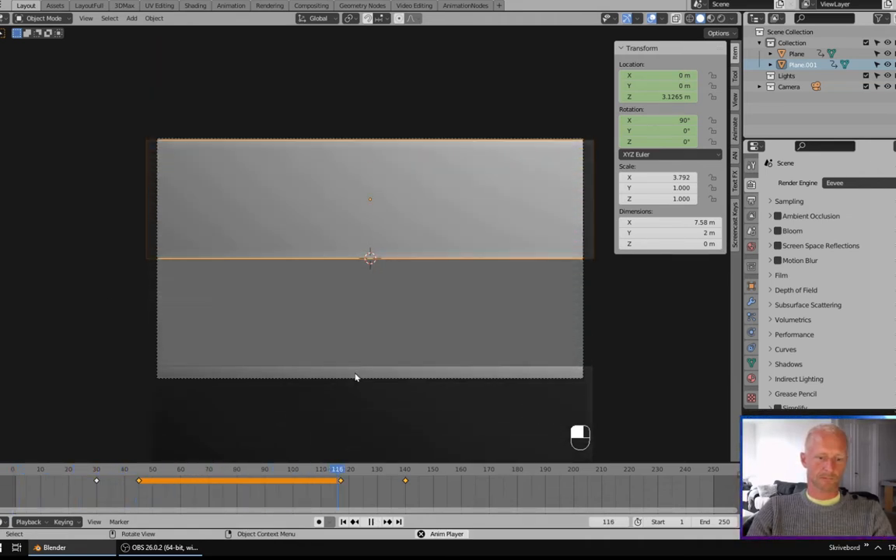
key(space)
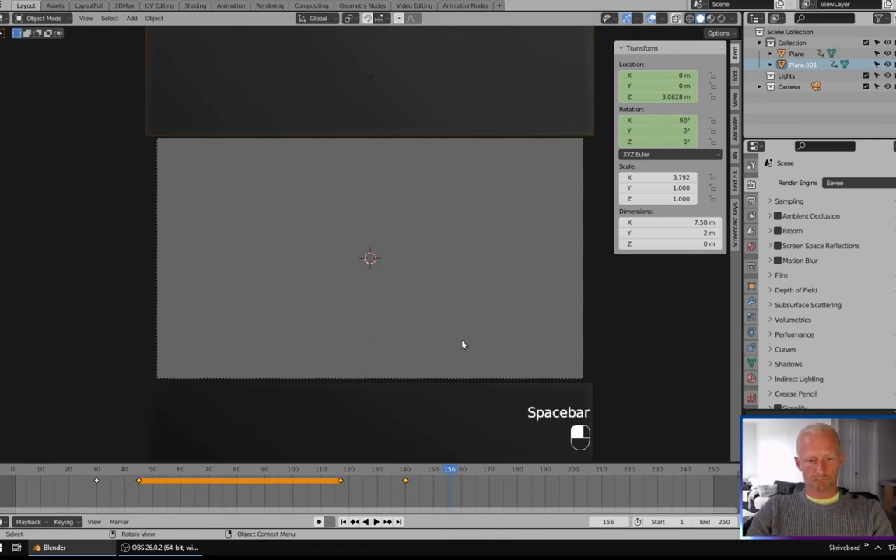
click(12, 472)
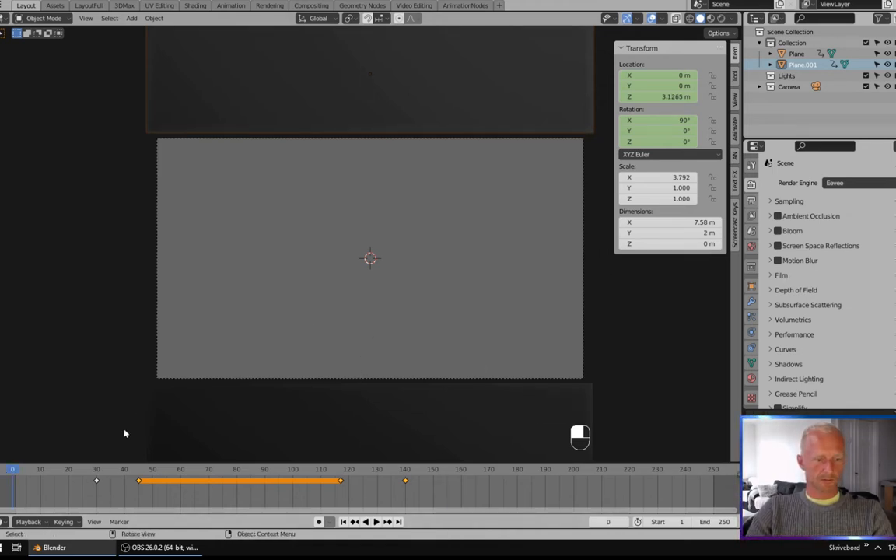
Step: At frame 12, add a text object at the scene origin and rotate it 90° about the X axis
click(46, 472)
key(shift+a)
mouse_move(395, 266)
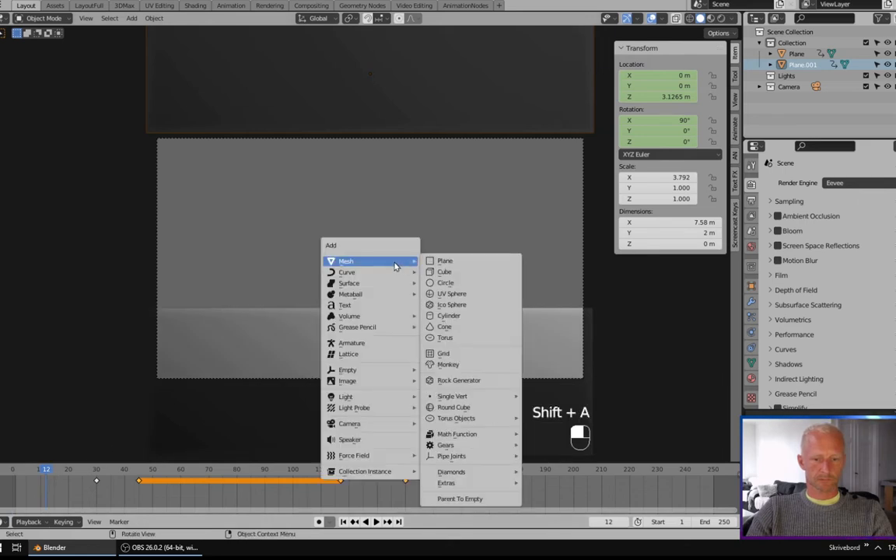
click(354, 305)
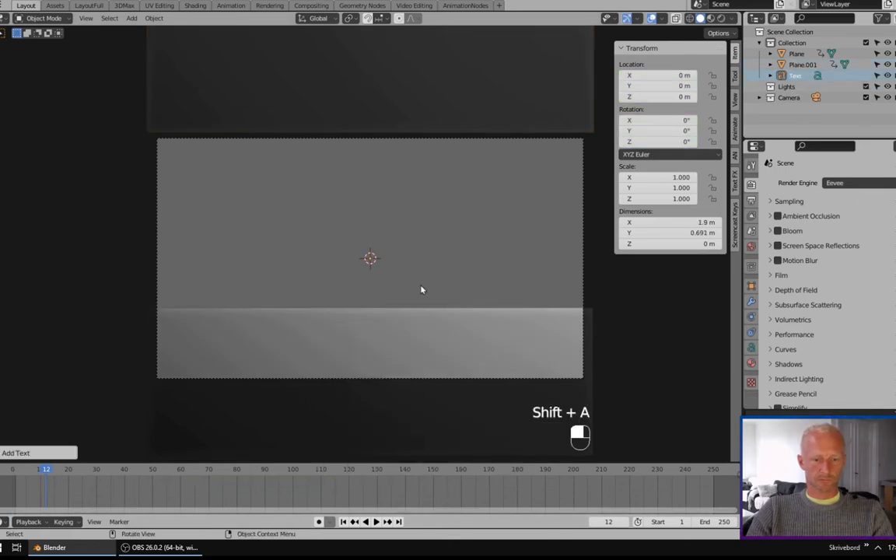
text(rx)
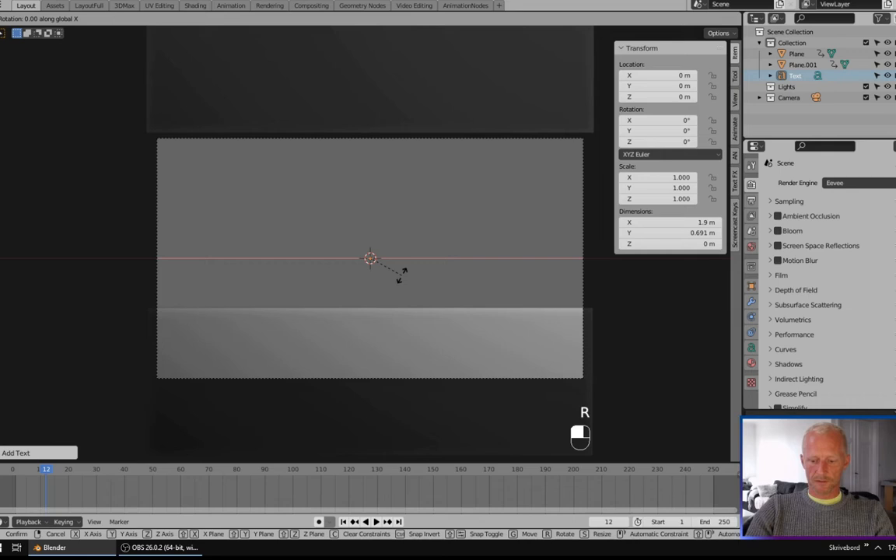
text(90)
key(Return)
Step: Replace the text object's default wording with "Stinger"
key(Tab)
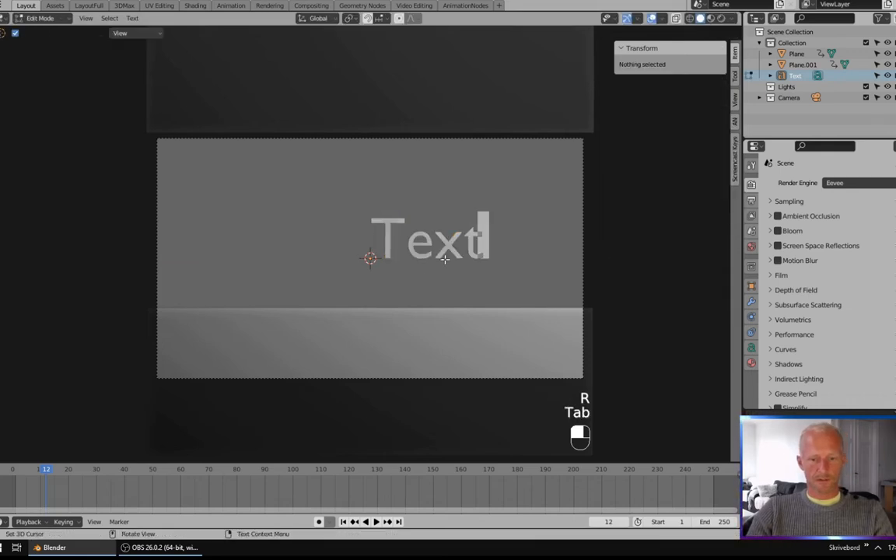
key(BackSpace)
key(BackSpace)
key(BackSpace)
key(BackSpace)
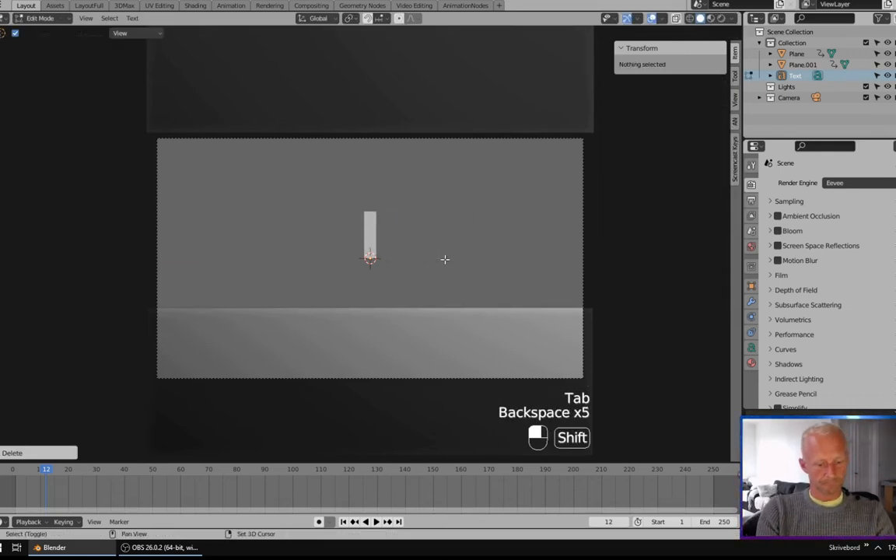
text(Stinger)
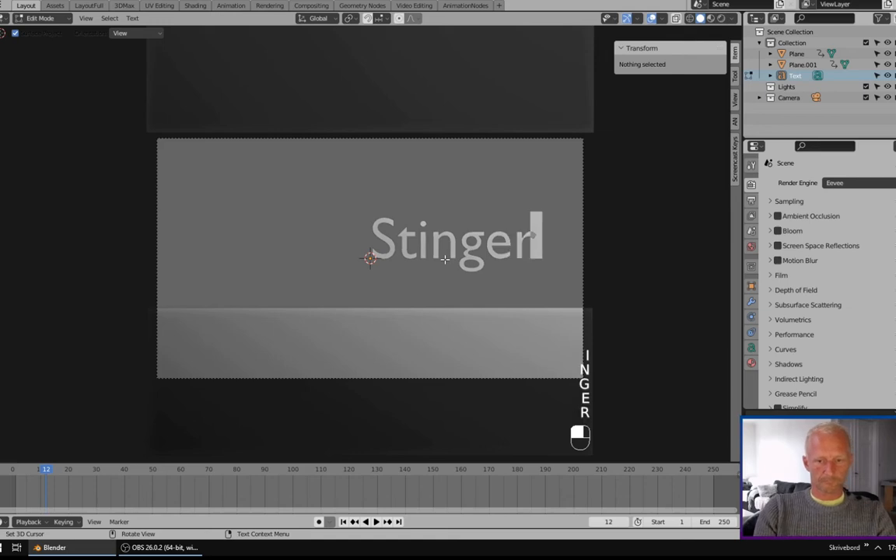
key(Tab)
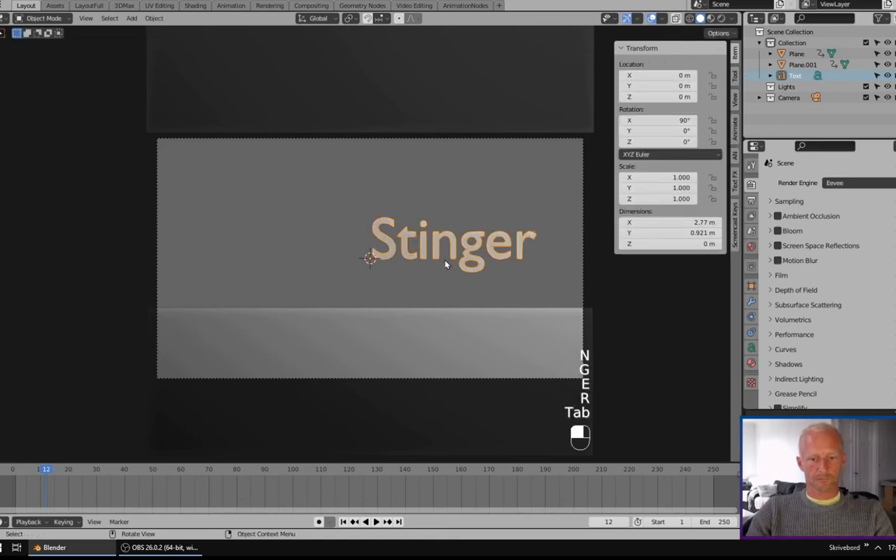
Step: Set the regular font of the "Stinger" text to Arial Black from the Windows fonts folder
click(750, 348)
click(883, 259)
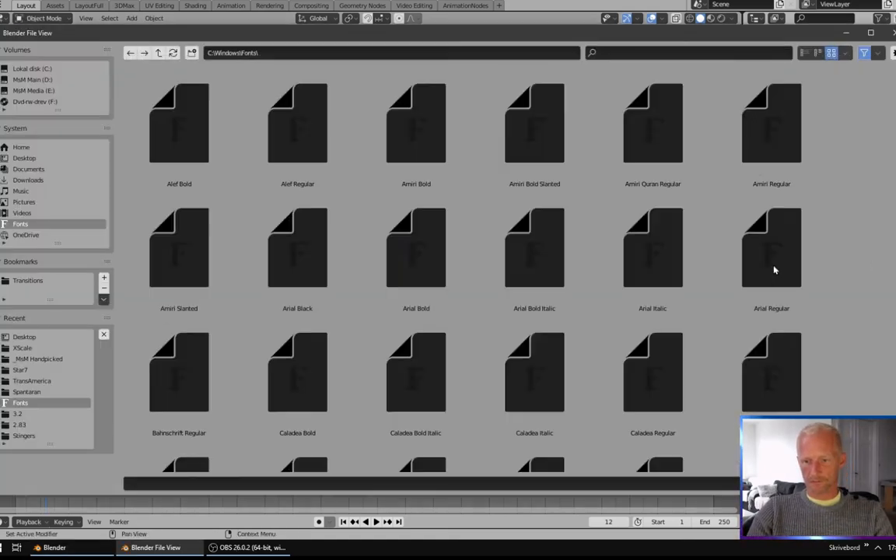
double_click(305, 236)
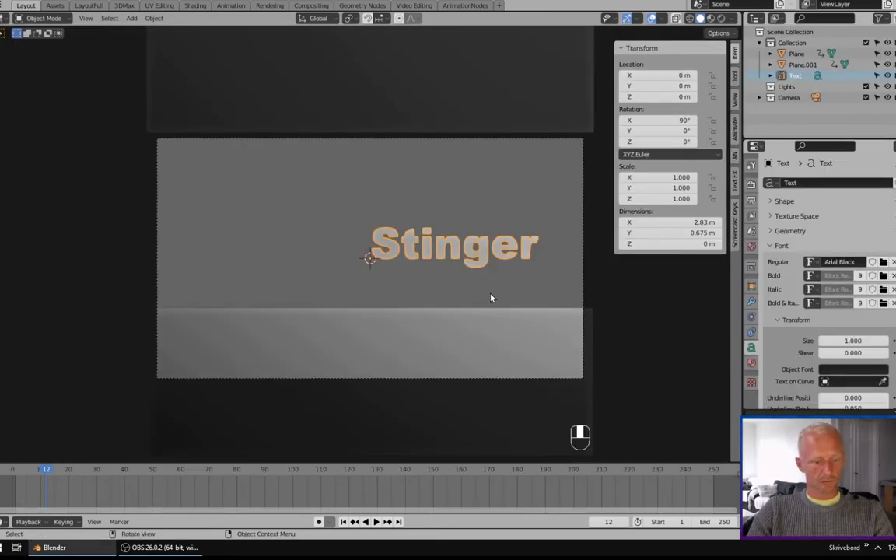
key(g)
key(x)
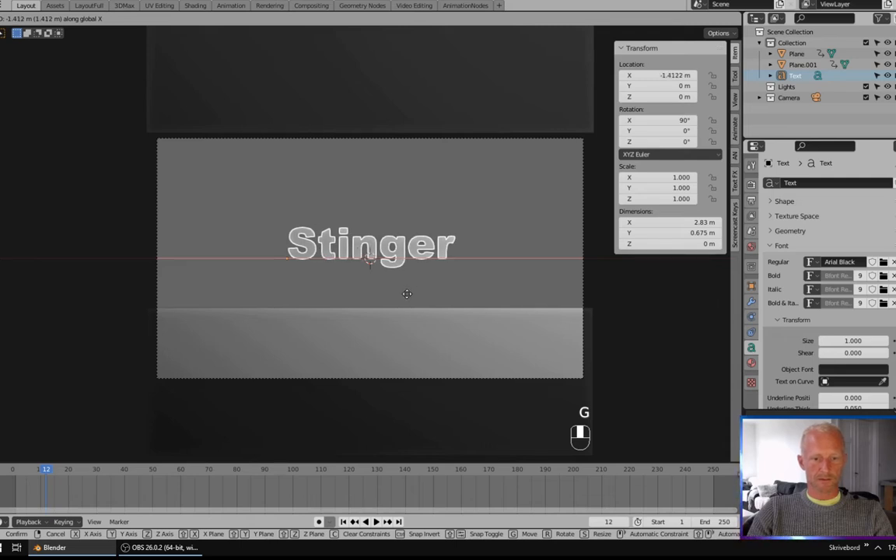
right_click(407, 294)
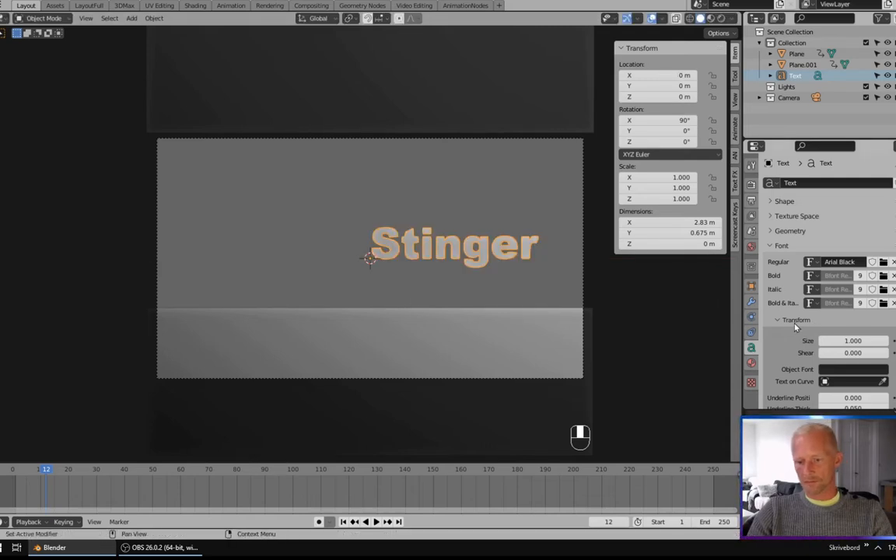
Step: Set the horizontal paragraph alignment of the "Stinger" text to Center
scroll(794, 327, down, 3)
scroll(795, 327, down, 3)
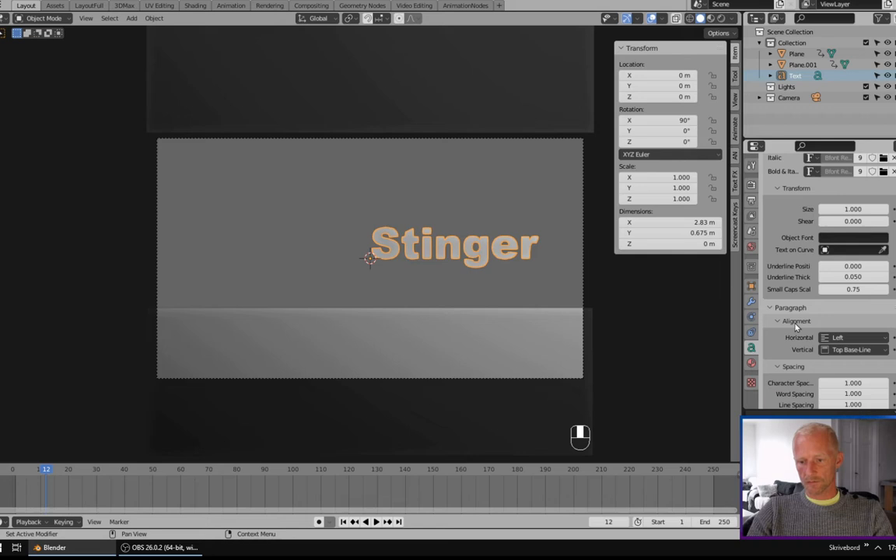
click(826, 339)
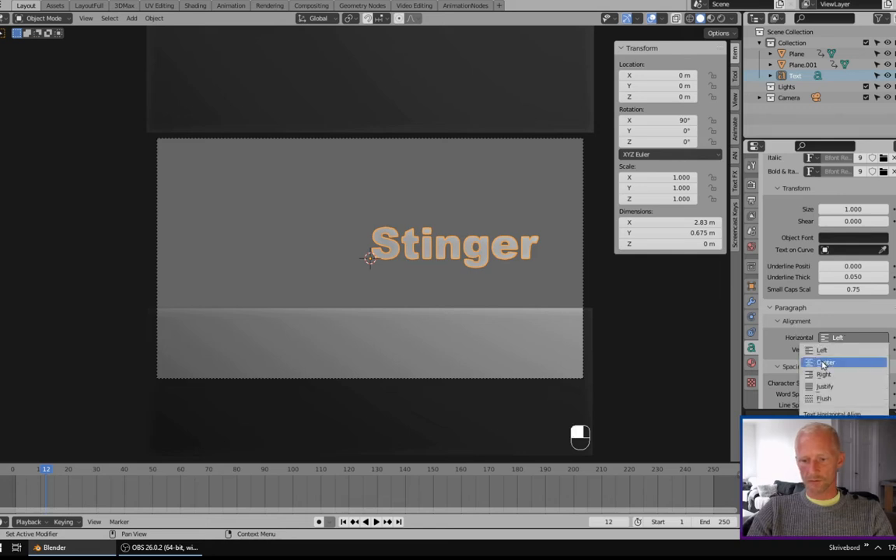
click(820, 361)
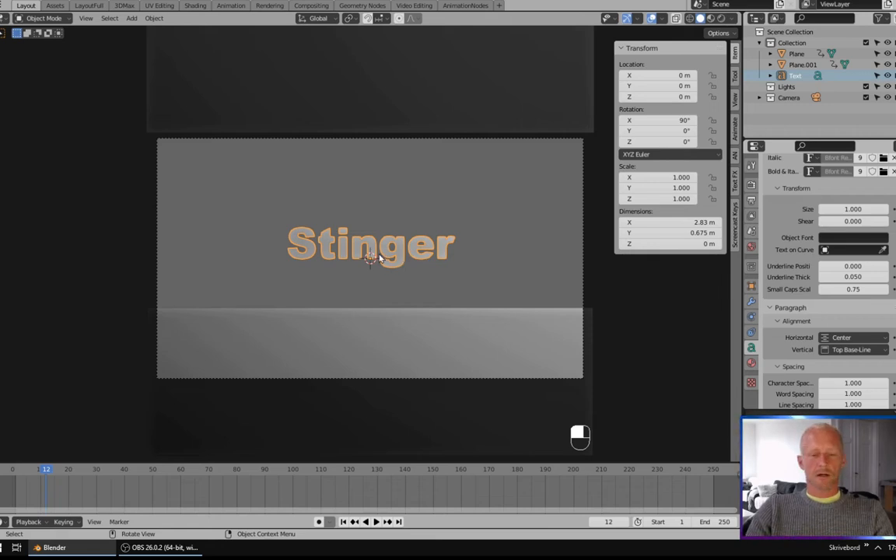
Step: Duplicate the "Stinger" text and place the copy about 0.63 m lower along the Z axis
key(shift+d)
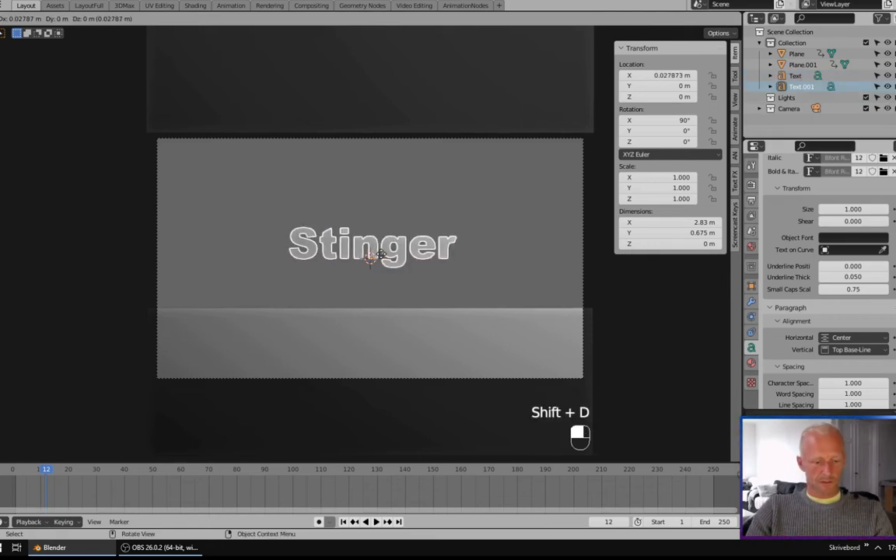
key(z)
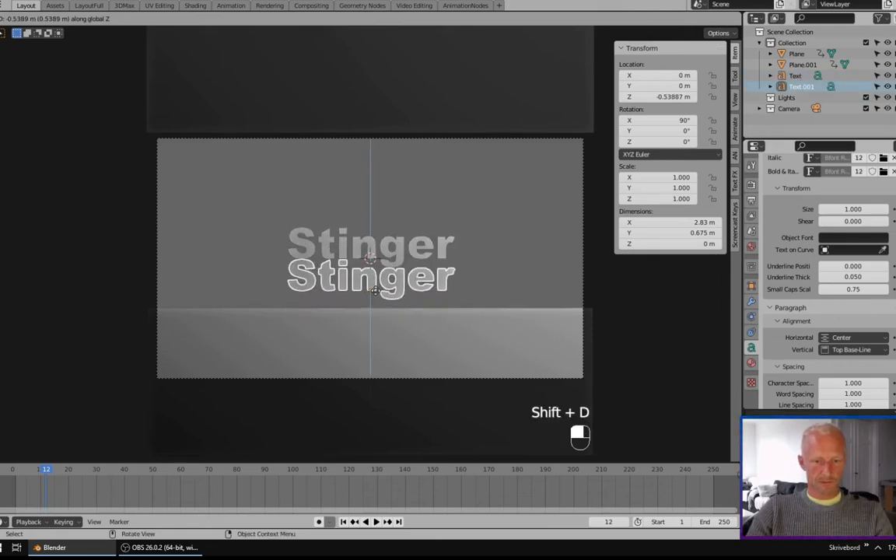
click(376, 294)
Step: Replace the wording of the duplicated lower text with "Transition"
key(Tab)
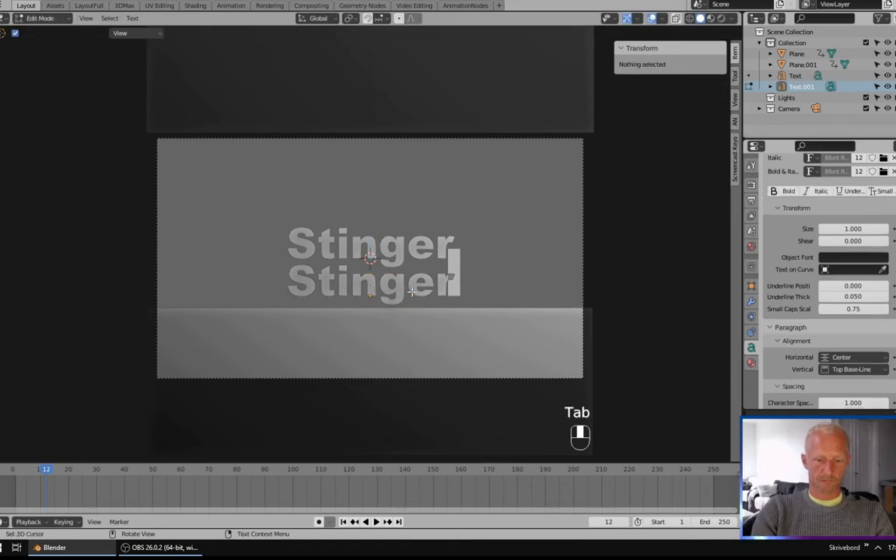
key(BackSpace)
key(BackSpace)
key(BackSpace)
key(BackSpace)
key(BackSpace)
key(BackSpace)
key(BackSpace)
key(BackSpace)
text(R)
key(BackSpace)
text(Transition)
key(Return)
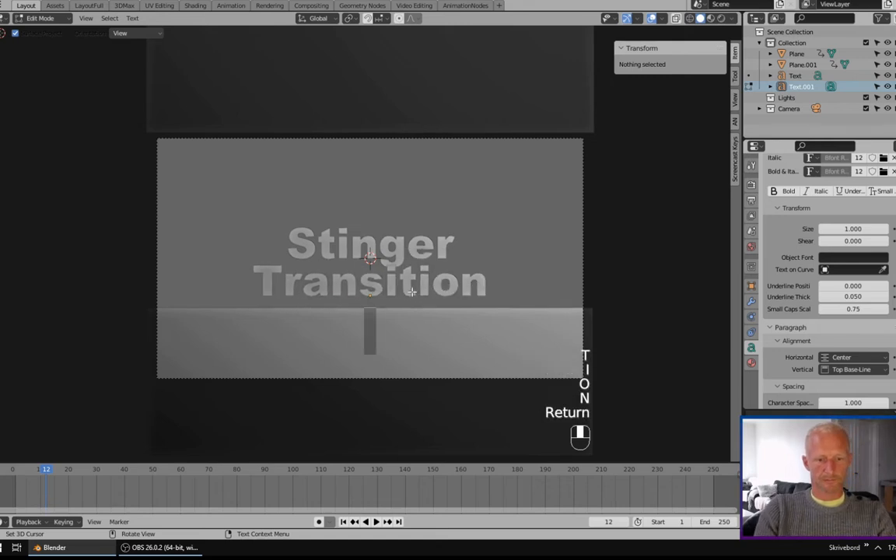
key(BackSpace)
key(Tab)
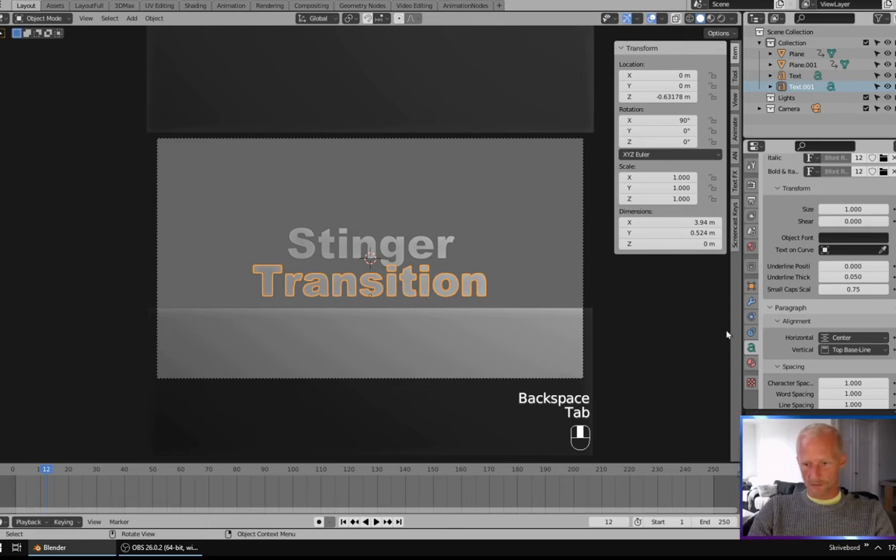
Step: Give the "Stinger" text depth by setting its geometry Extrude to about 0.028 m
middle_drag(519, 371, 354, 254)
click(344, 227)
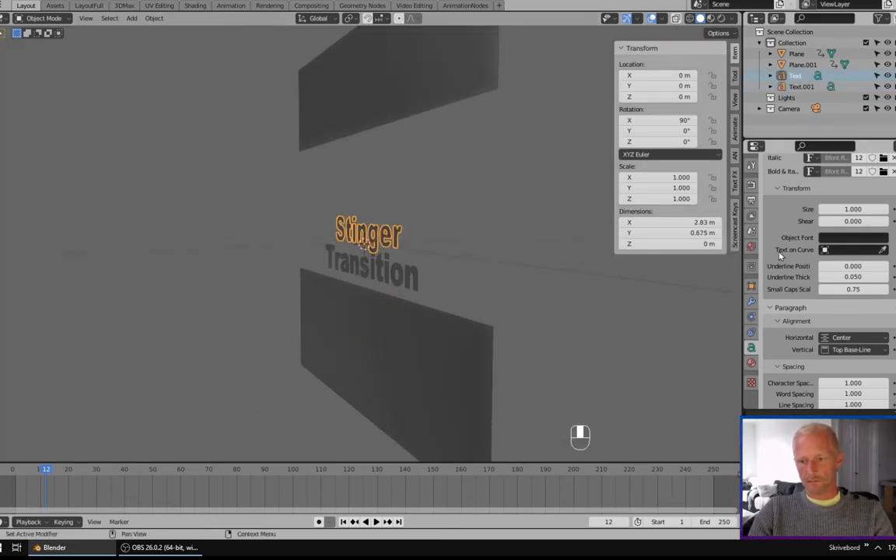
click(783, 189)
click(785, 205)
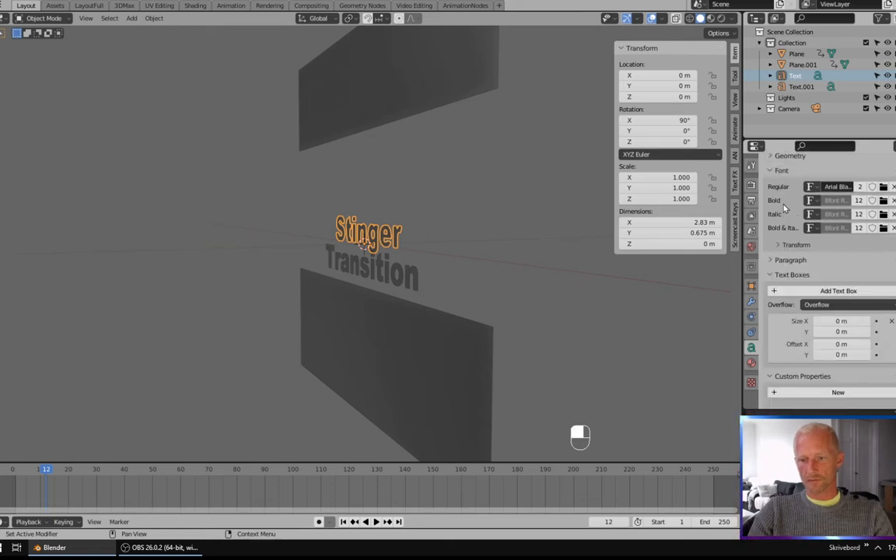
scroll(784, 204, up, 3)
click(790, 221)
mouse_move(853, 250)
shift+mouse_down()
mouse_move(863, 249)
mouse_move(846, 249)
shift+mouse_up()
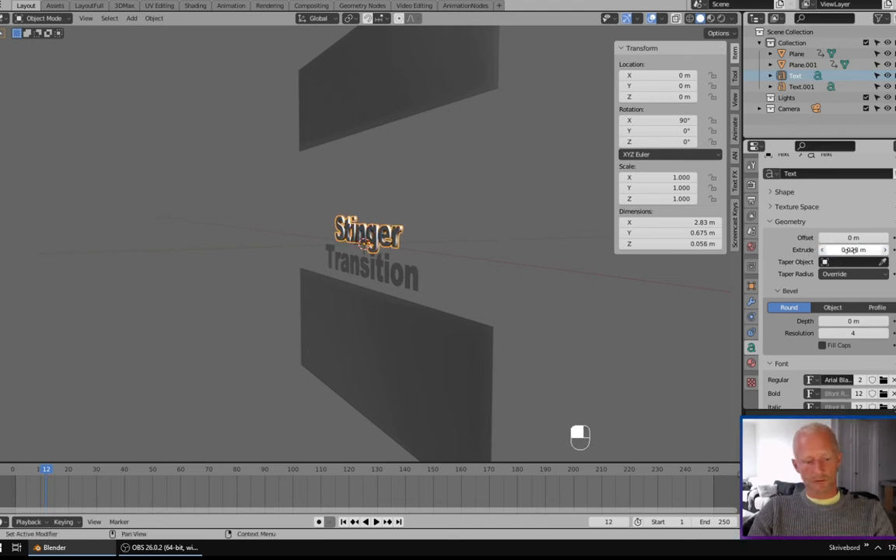
Step: Copy the Extrude value of the "Stinger" text to the "Transition" text and deselect it
key(ctrl+c)
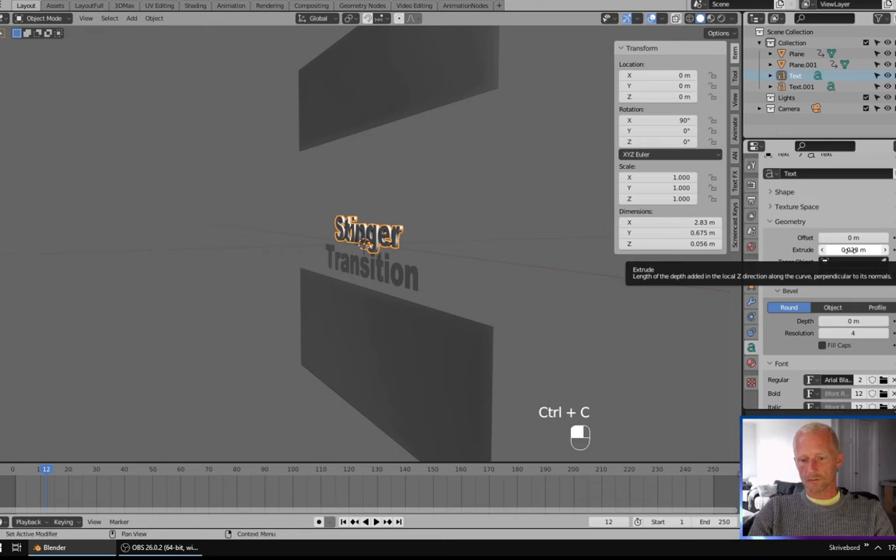
click(378, 273)
key(ctrl+v)
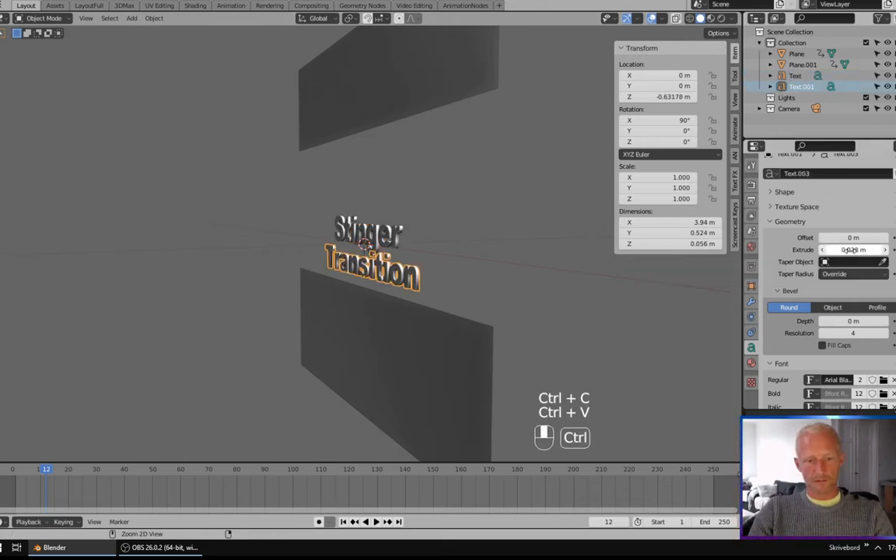
click(453, 289)
Step: Add a Plain Axes empty at the scene origin, between the two lines of text
mouse_move(432, 276)
middle_down()
mouse_move(502, 265)
mouse_move(554, 278)
mouse_move(442, 282)
middle_up()
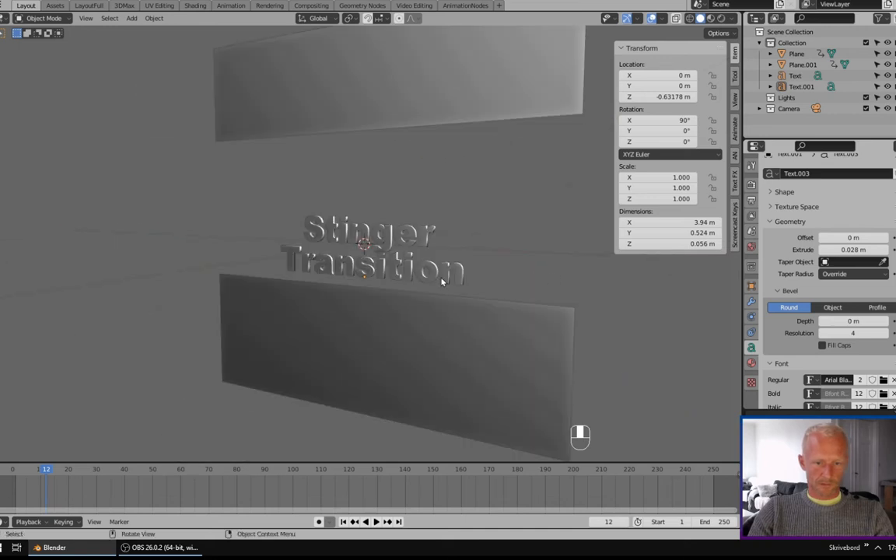
scroll(441, 282, up, 3)
key(shift+a)
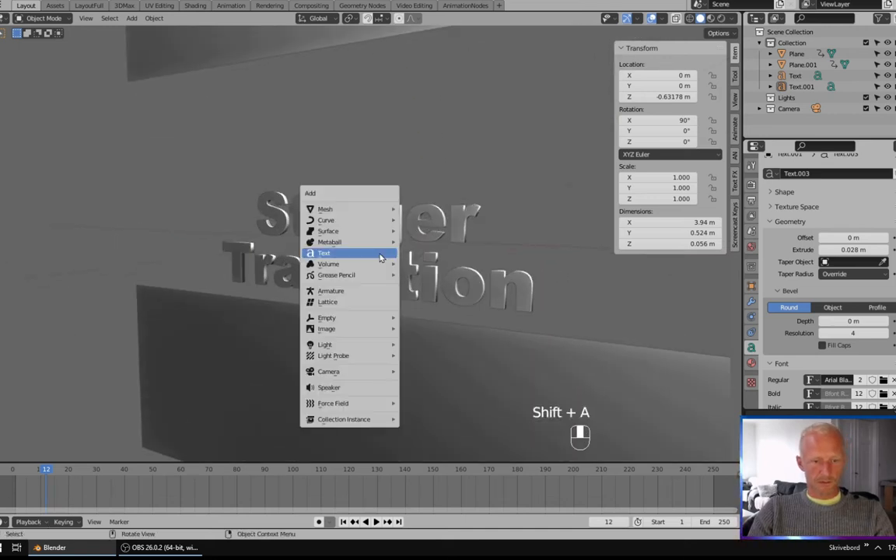
mouse_move(366, 317)
click(441, 320)
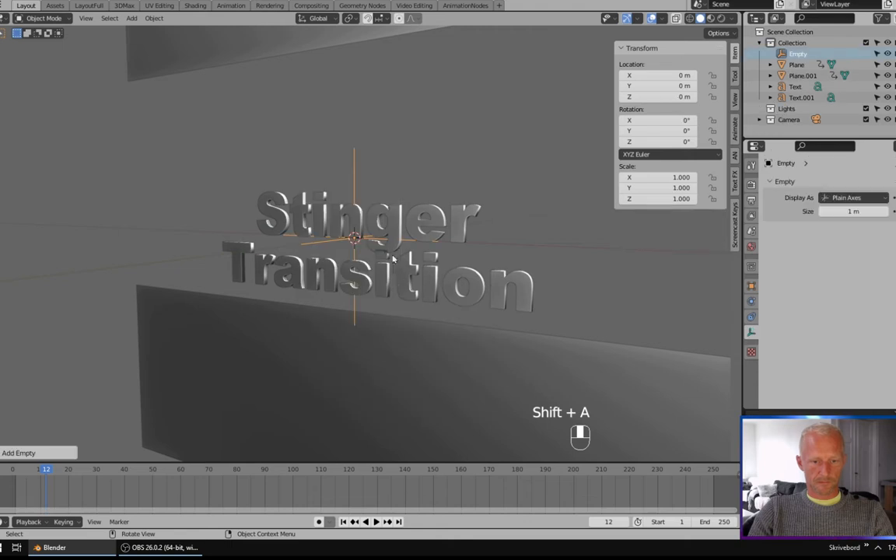
Step: Parent the "Stinger" and "Transition" texts to the empty
click(397, 220)
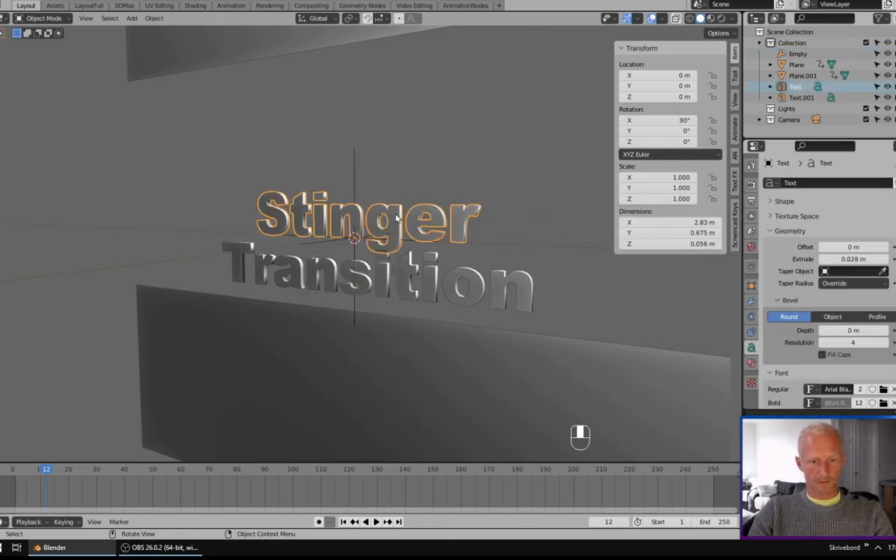
shift+click(397, 280)
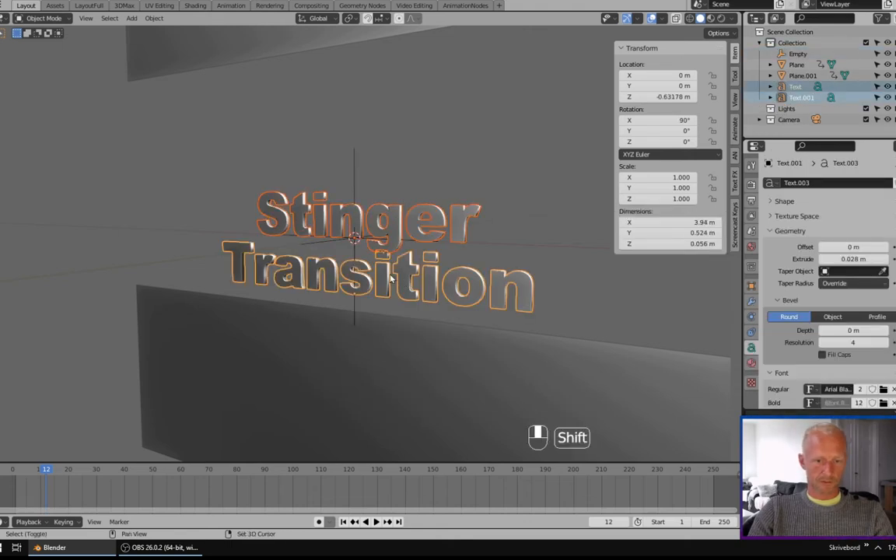
shift+click(353, 171)
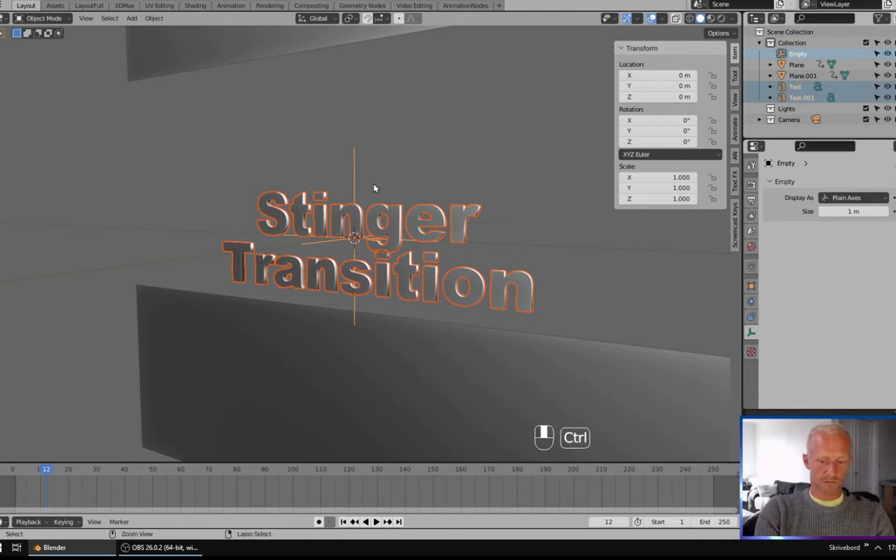
key(ctrl+p)
click(375, 186)
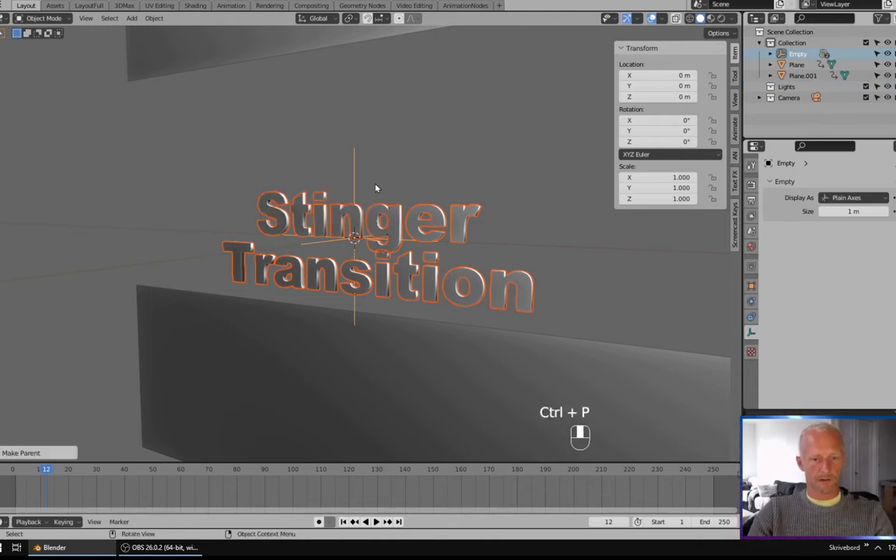
middle_drag(358, 173, 347, 172)
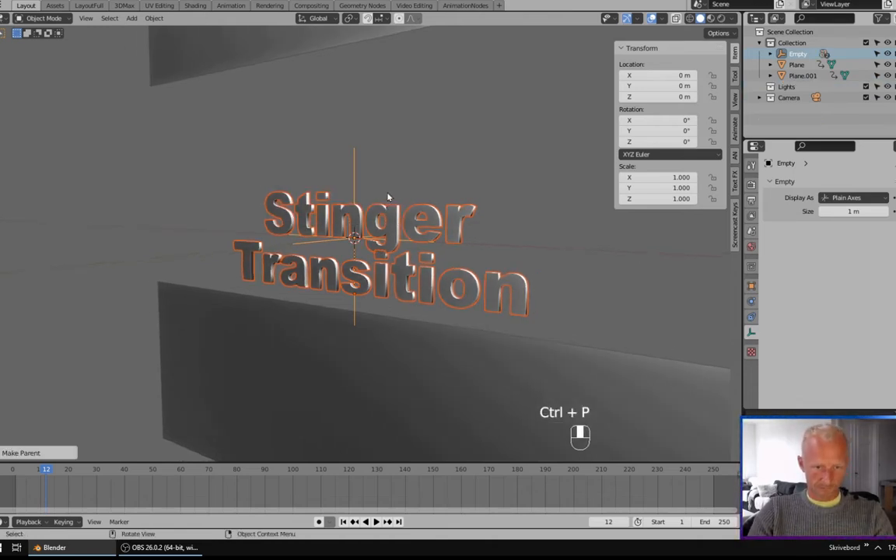
click(355, 170)
key(g)
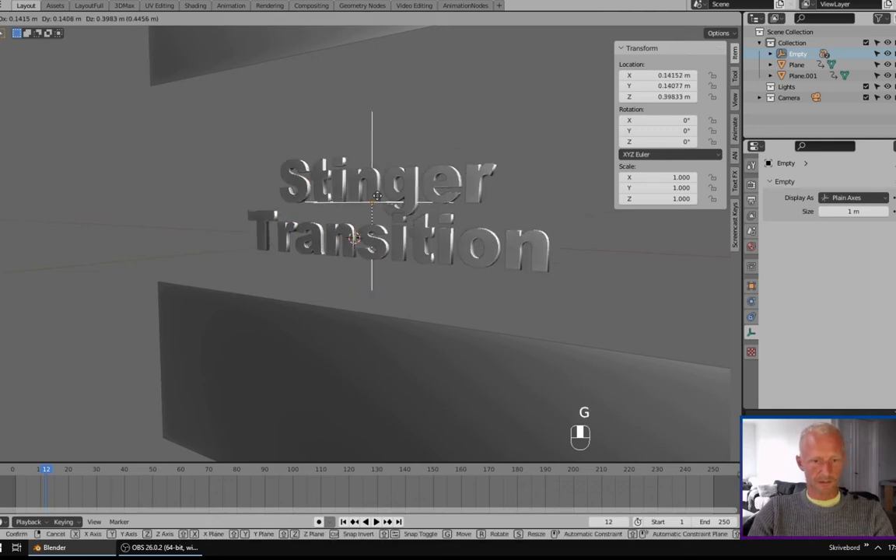
right_click(389, 179)
Step: Set the current frame of the animation to 0
middle_drag(410, 319, 386, 328)
scroll(385, 328, down, 3)
click(11, 476)
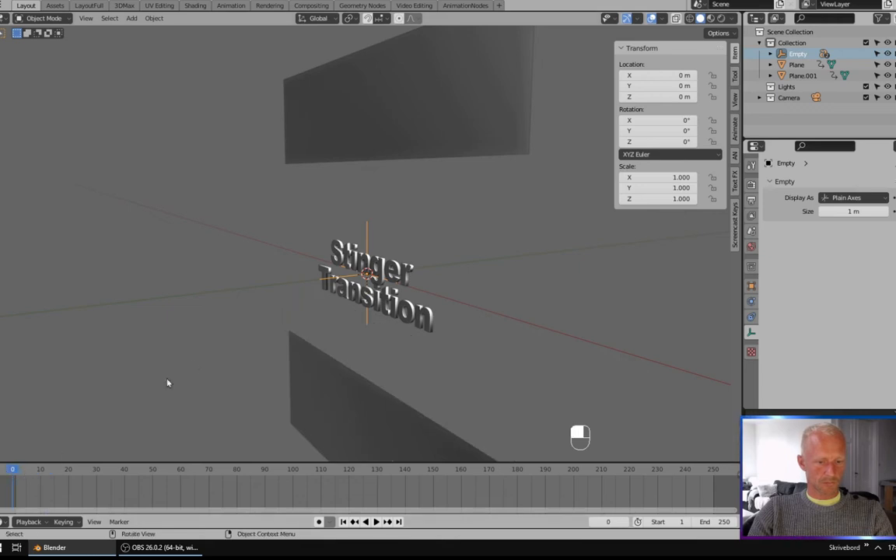
middle_drag(283, 377, 259, 273)
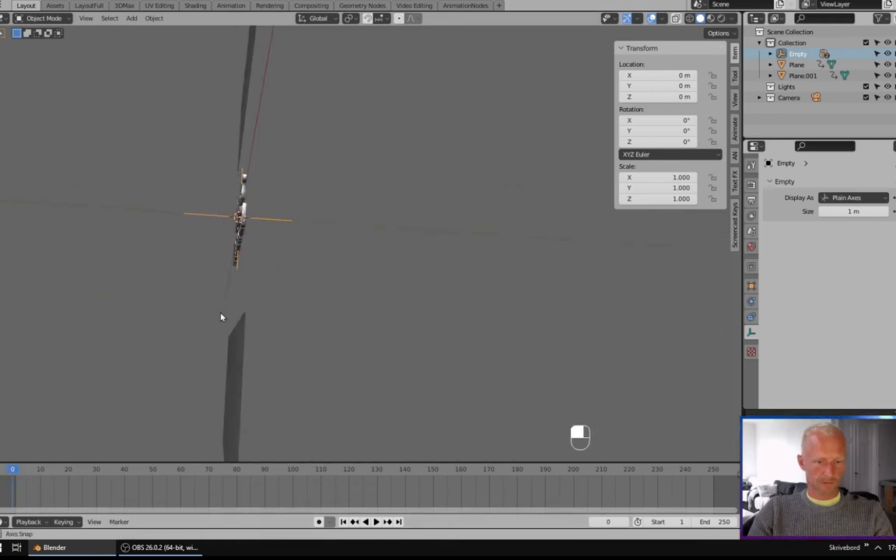
key(g)
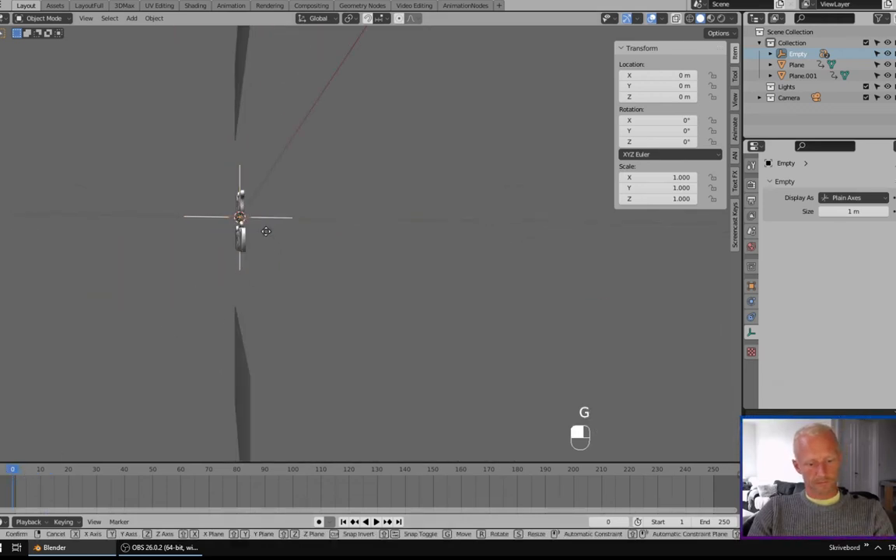
click(288, 370)
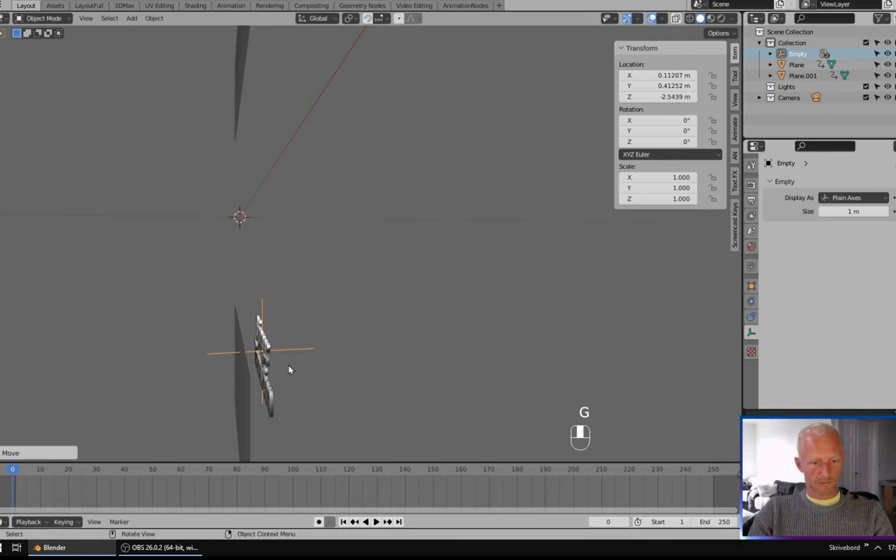
key(ctrl+z)
Step: Lower the empty with its text along Z to about -2.92 m, level with the lower plane
middle_drag(266, 360, 290, 327)
key(g)
key(z)
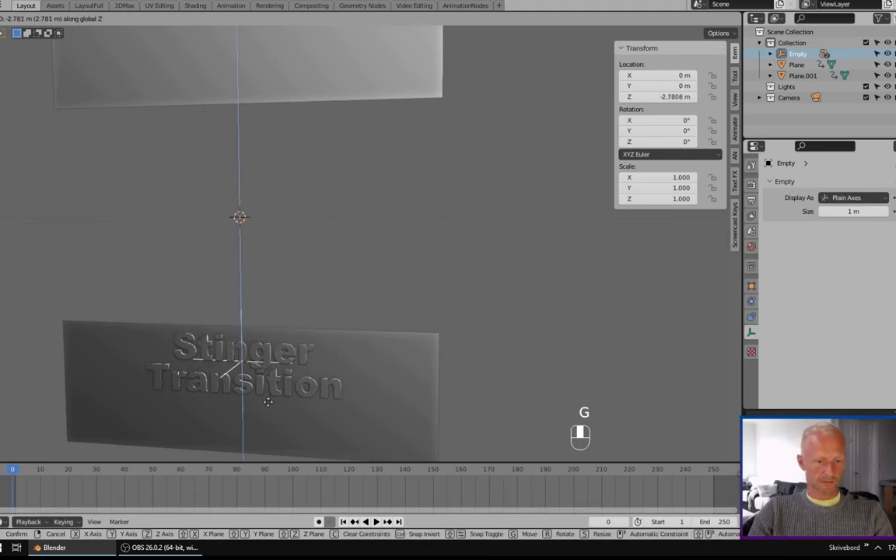
click(269, 406)
Step: Move the empty along Y to about 0.354 m so the text sits behind the lower plane
middle_drag(311, 386, 280, 394)
key(g)
key(y)
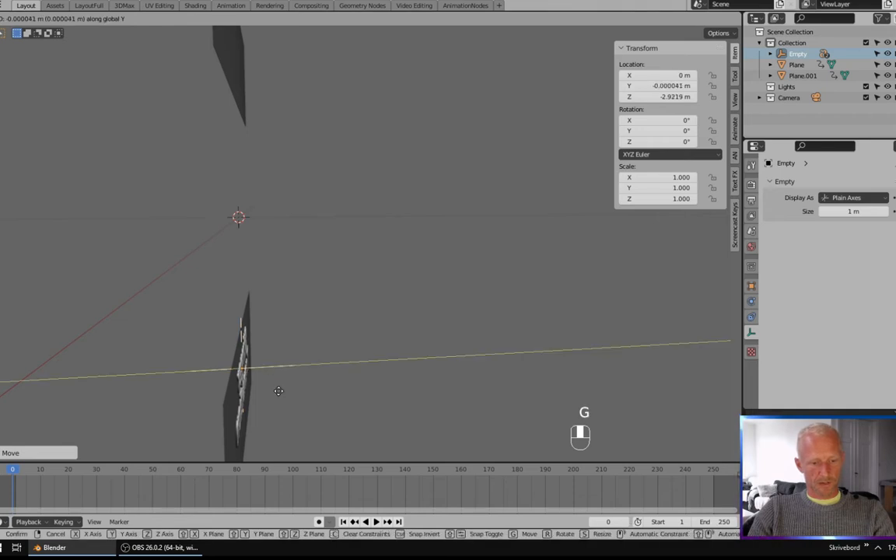
click(280, 393)
Step: Rotate the empty 180° about X and insert a Location & Rotation keyframe at frame 0
middle_drag(280, 393, 284, 371)
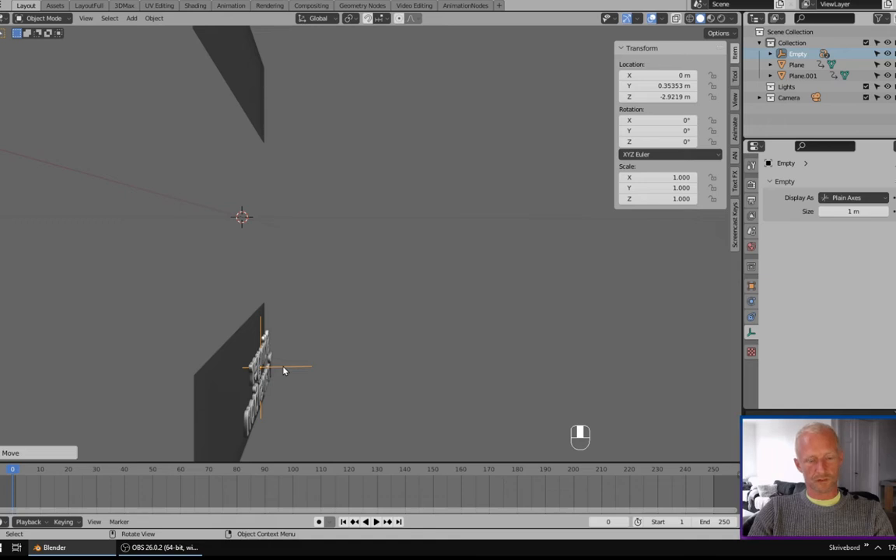
key(r)
text(x)
text(180)
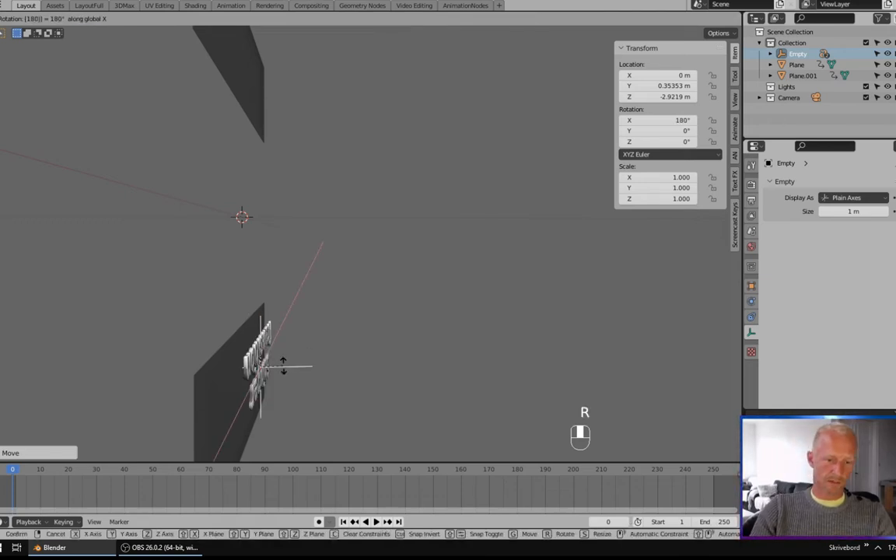
click(283, 366)
middle_drag(284, 366, 306, 388)
key(i)
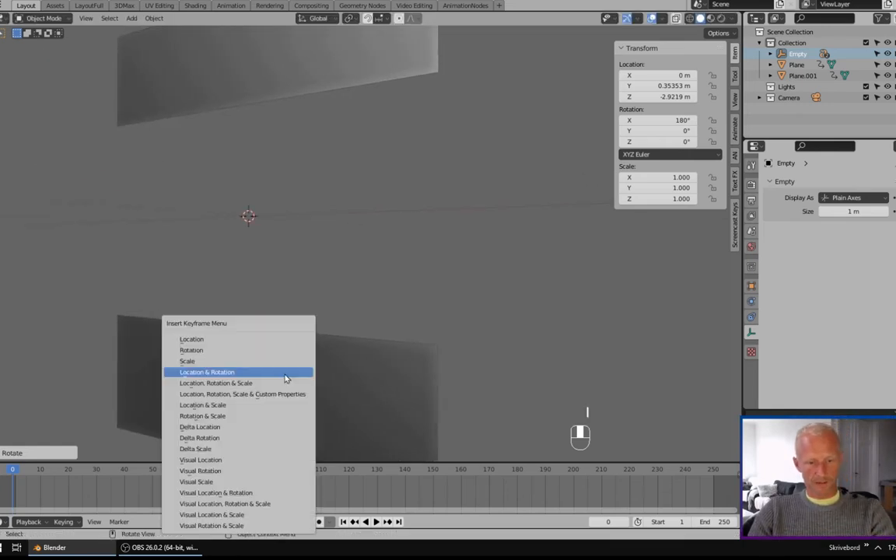
click(239, 374)
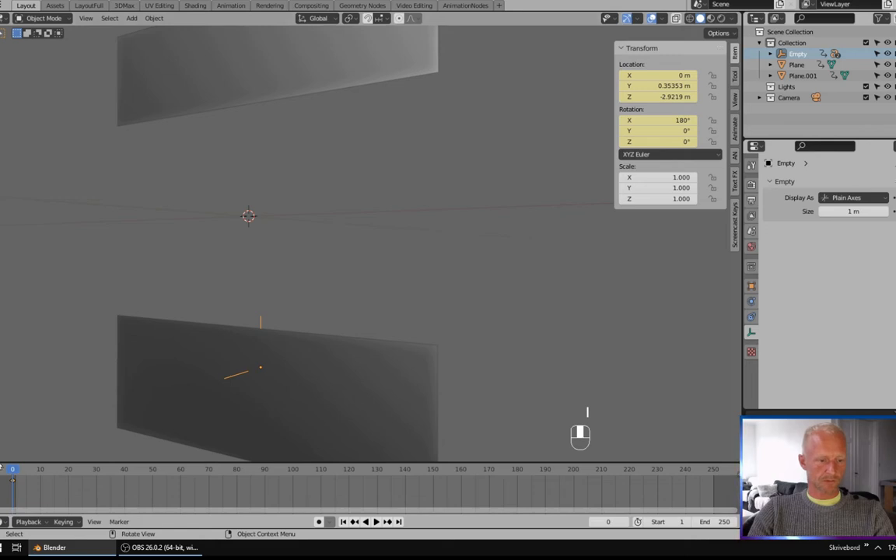
Step: At frame 23, raise the empty along Z to about 0.074 m and keyframe its location and rotation
key(space)
drag(20, 474, 70, 476)
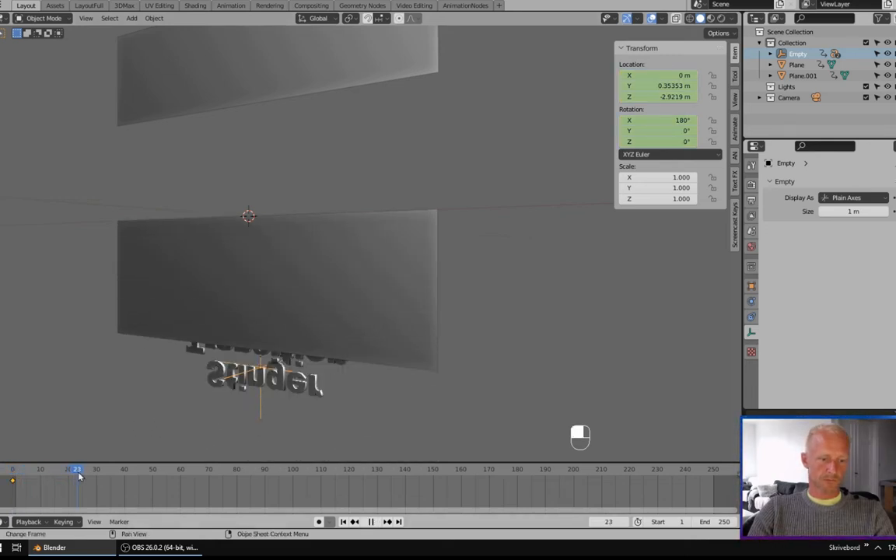
middle_drag(292, 376, 260, 377)
key(g)
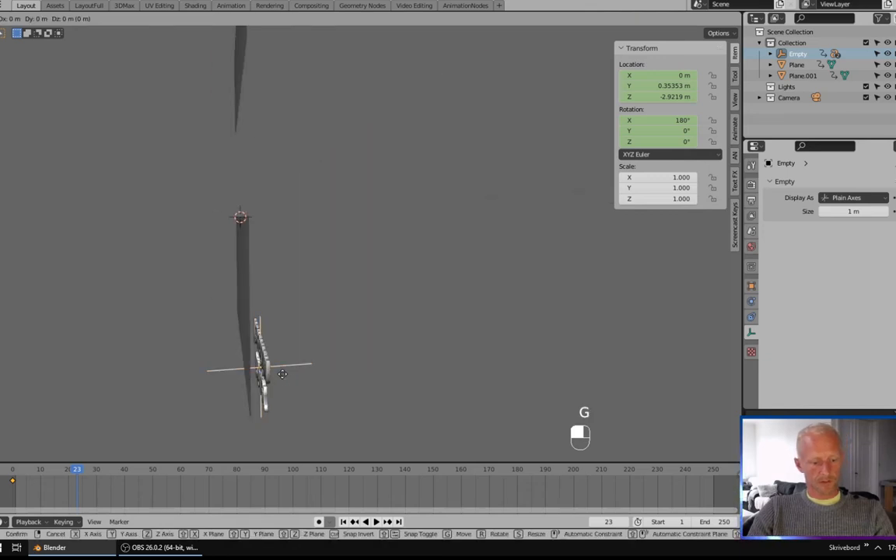
key(z)
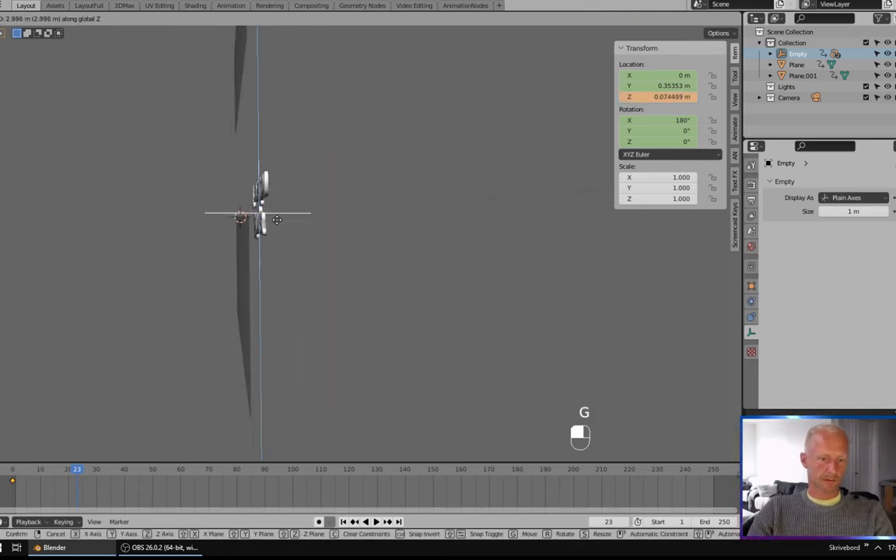
click(277, 220)
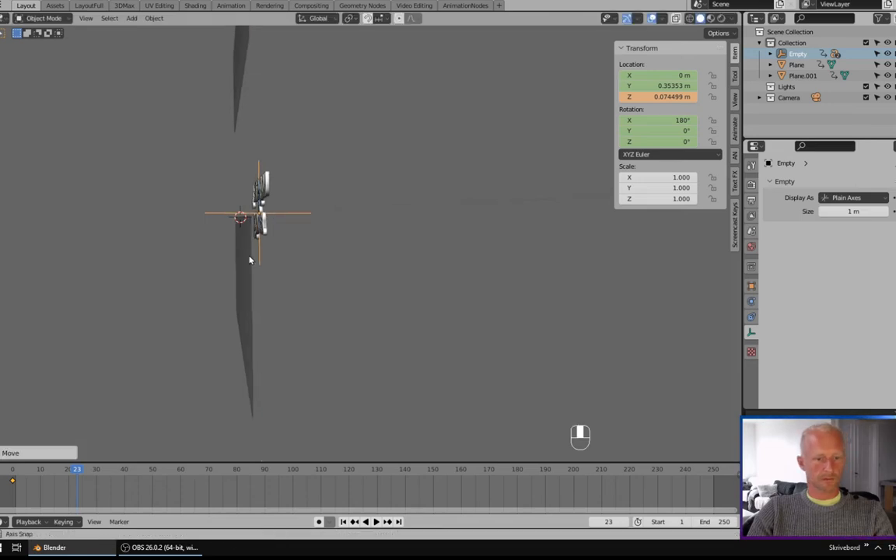
middle_drag(244, 256, 267, 270)
key(i)
click(276, 227)
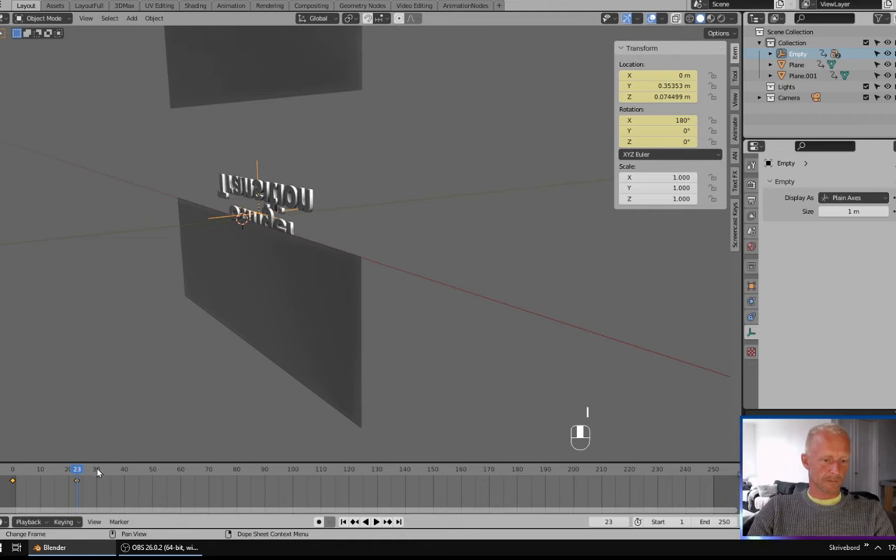
Step: At frame 31, rotate the empty another 180° about X, to 360°, so the text stands upright
click(99, 471)
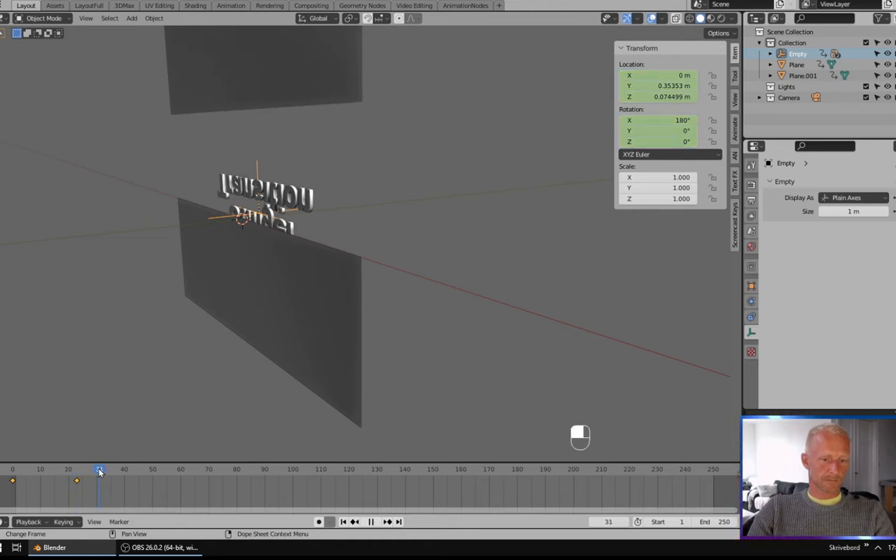
key(r)
key(x)
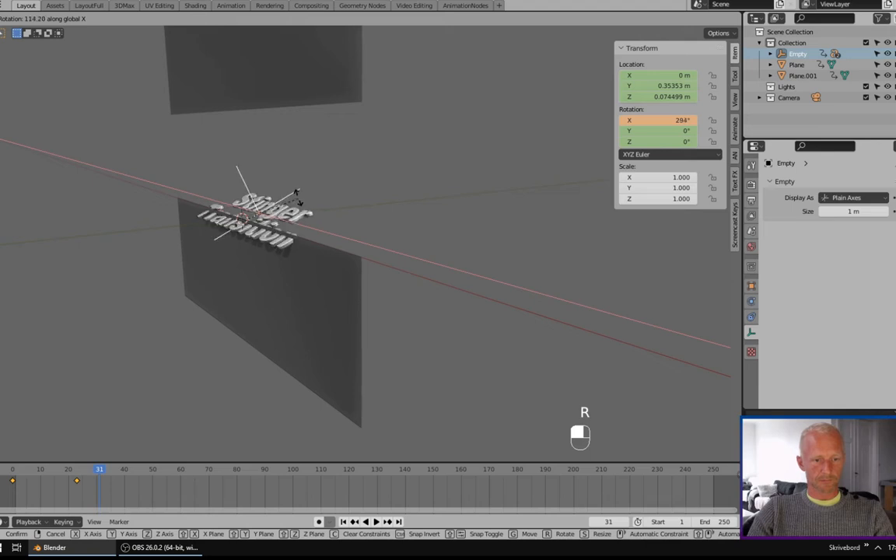
key(ctrl)
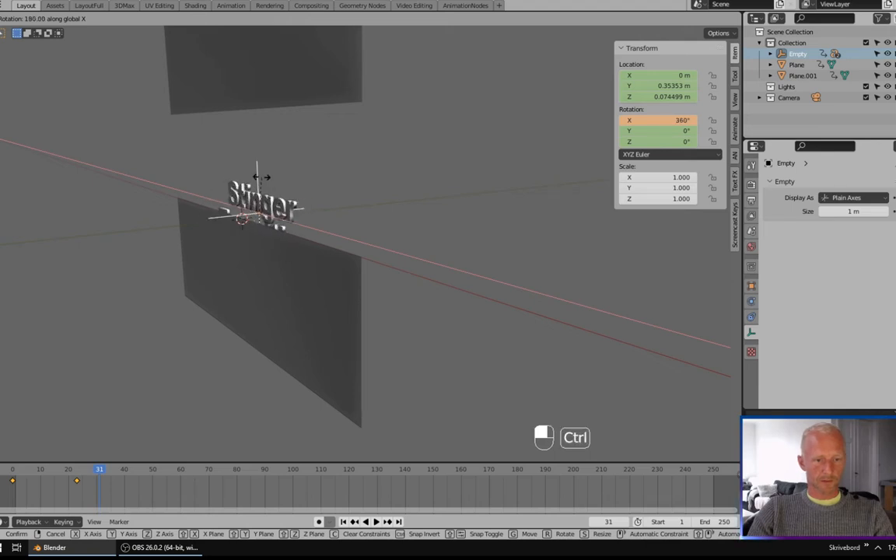
click(261, 178)
Step: Move the empty along Y to about -0.325 m, in front of the planes, and insert a Location & Rotation keyframe
key(g)
key(y)
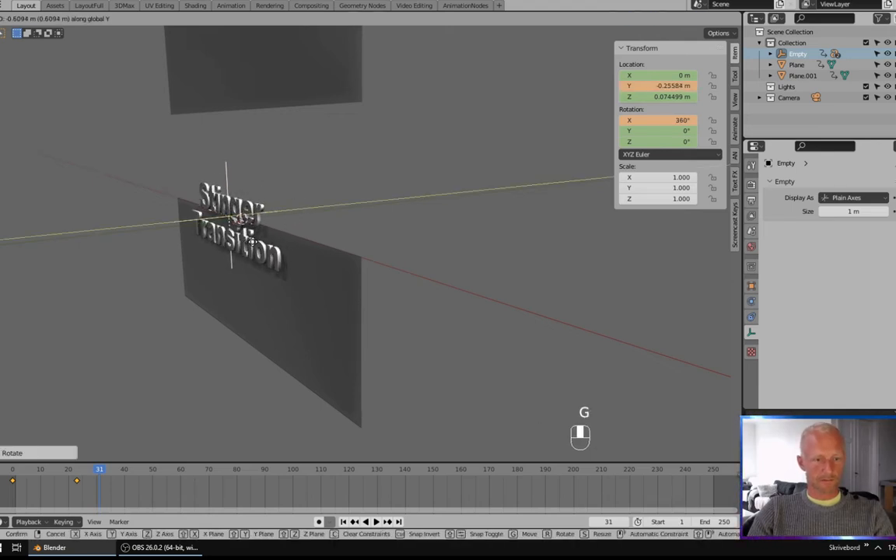
click(250, 245)
key(i)
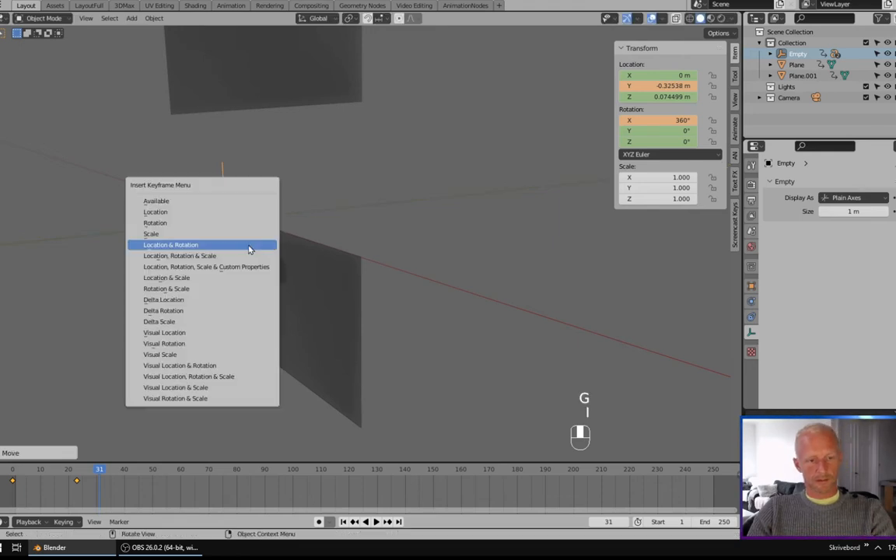
click(250, 246)
Step: Play the animation from frame 0 to review how the text flips into place
click(24, 477)
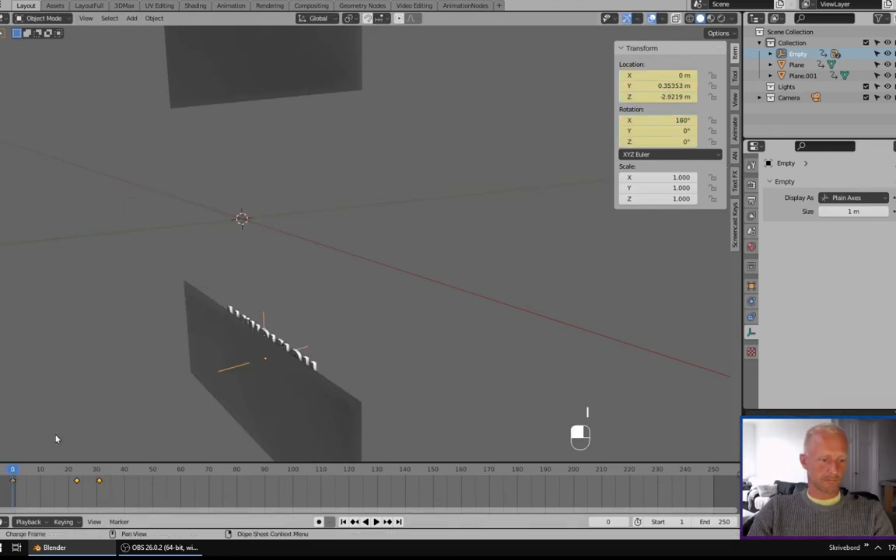
key(space)
key(space)
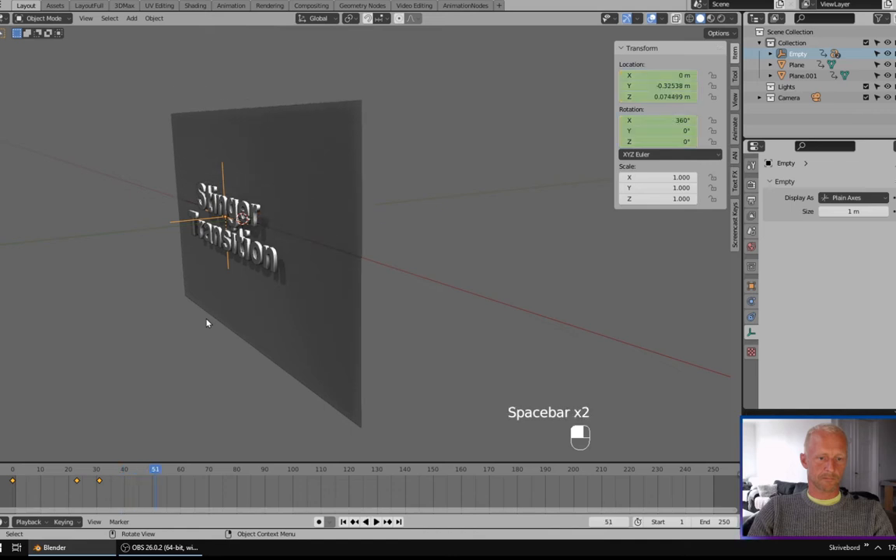
Step: Insert a keyframe at frame 104 that holds the empty's current location and rotation
drag(155, 470, 304, 475)
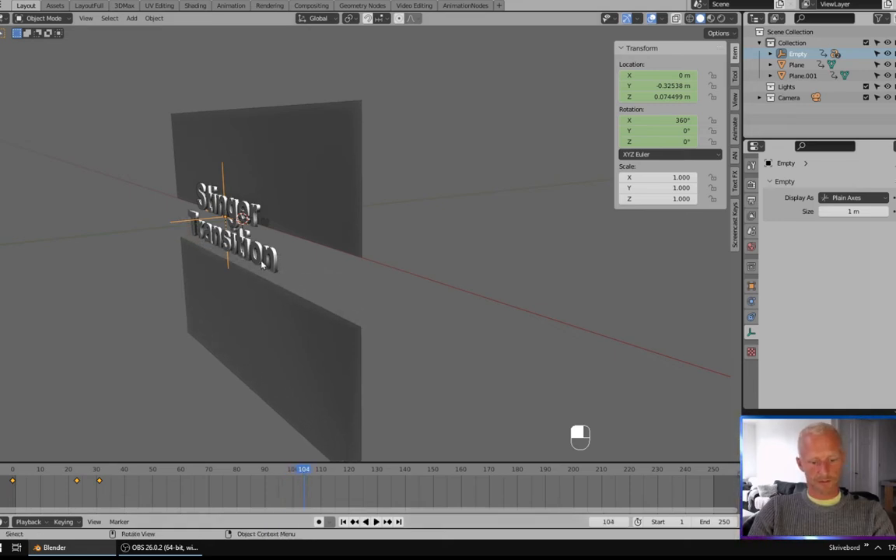
key(i)
click(262, 263)
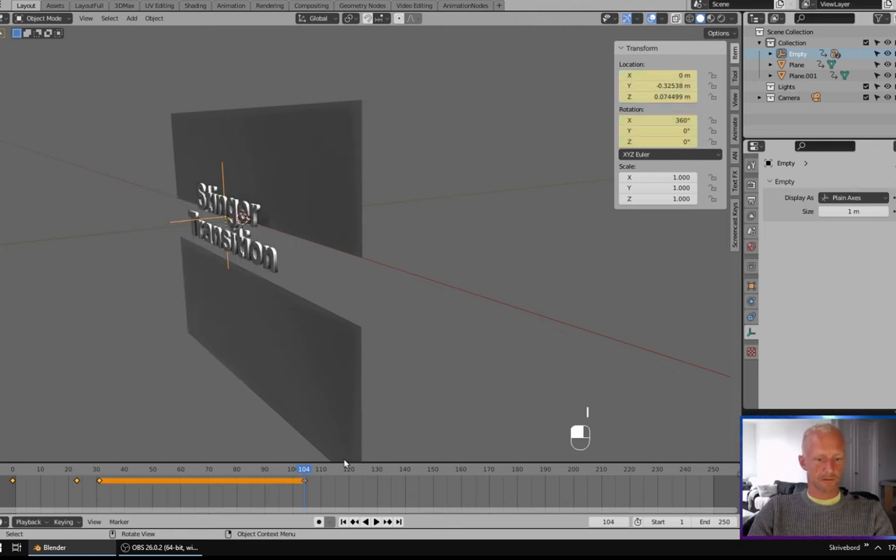
Step: At frame 115, move the empty down along Z to about -0.291 m and insert a Location & Rotation keyframe
key(space)
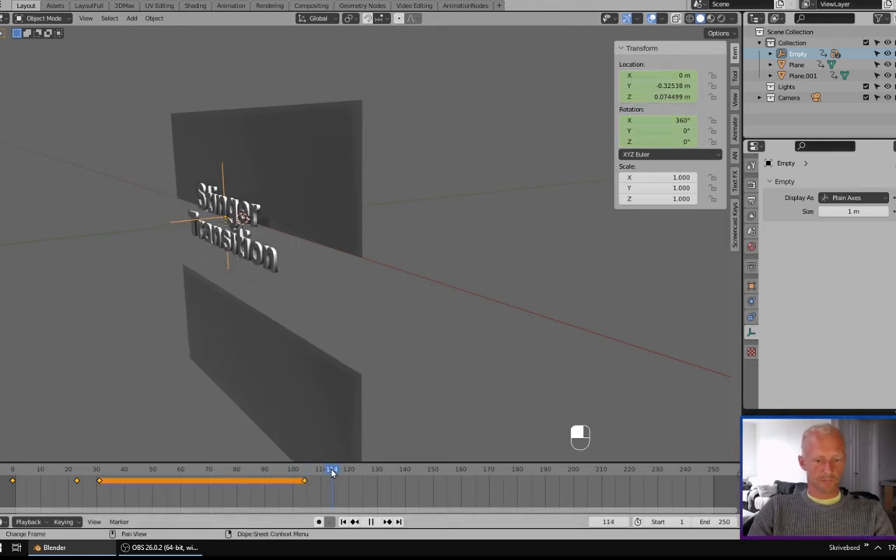
middle_drag(315, 303, 280, 281)
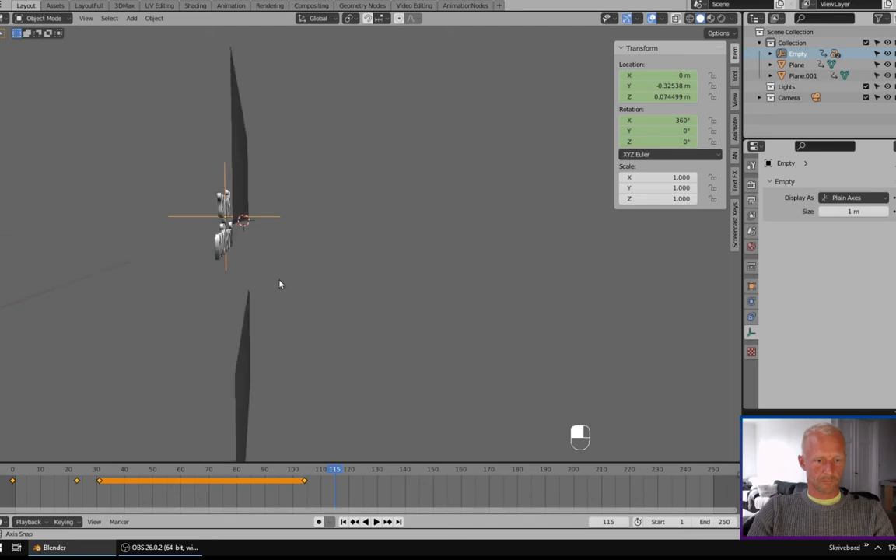
key(r)
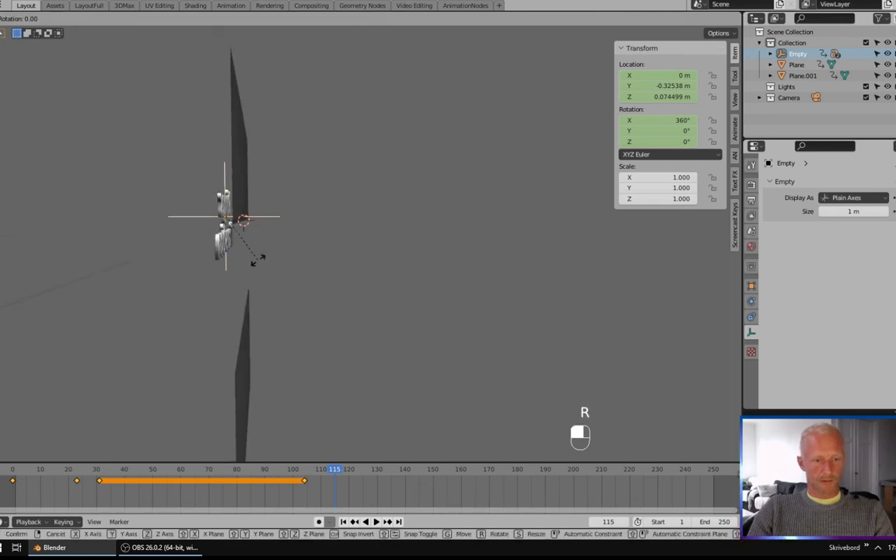
click(259, 265)
key(g)
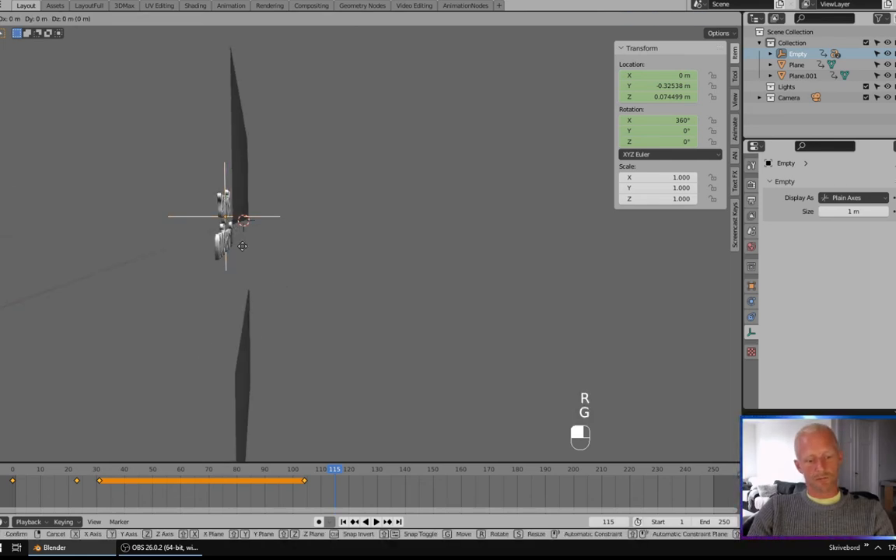
key(z)
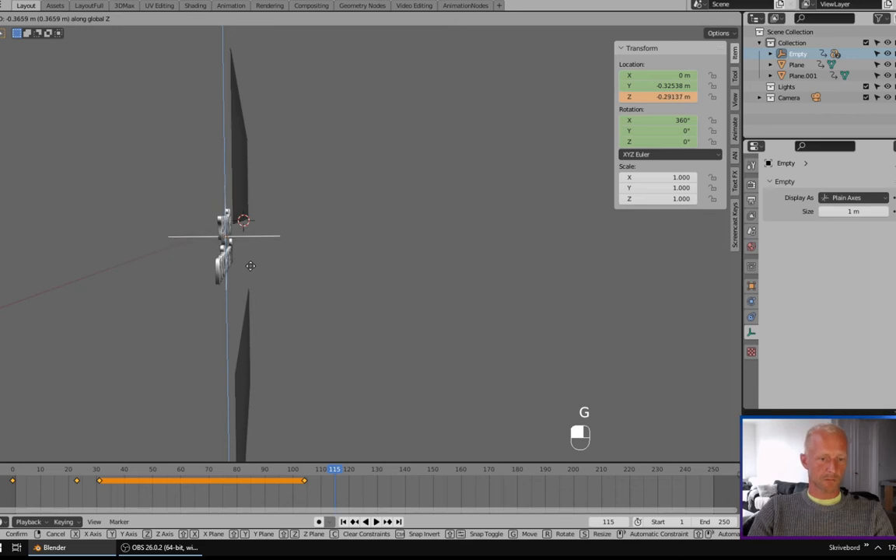
click(251, 270)
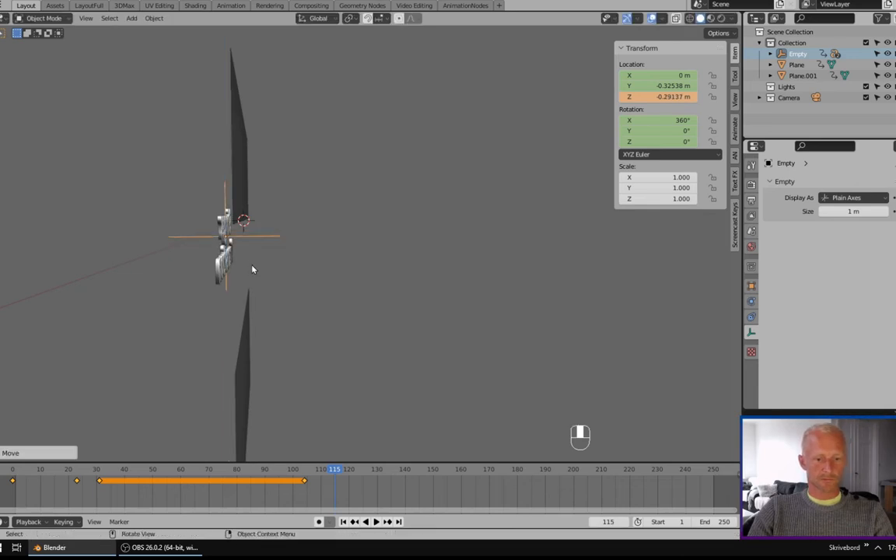
key(i)
click(254, 268)
Step: At frame 121, move the empty along Y to about 0.361 m, rotate it 180° about X and keyframe its location and rotation
drag(334, 473, 352, 476)
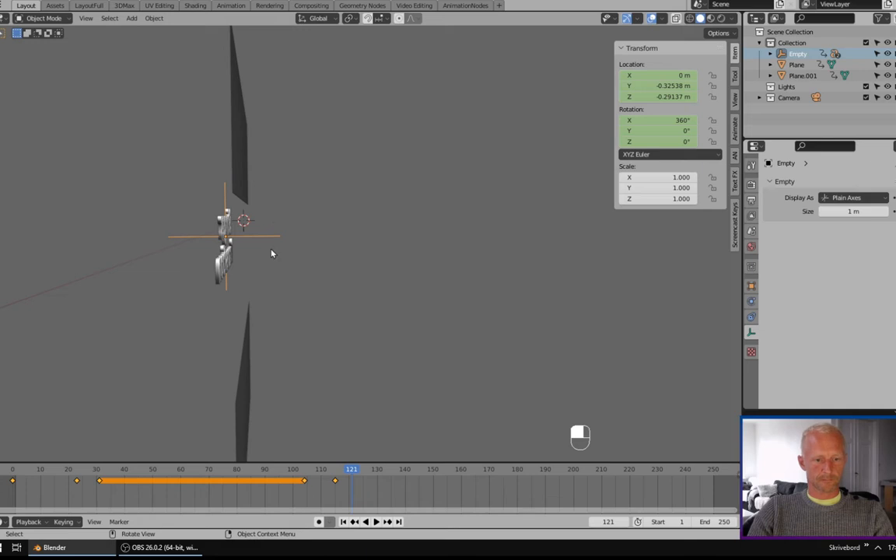
key(g)
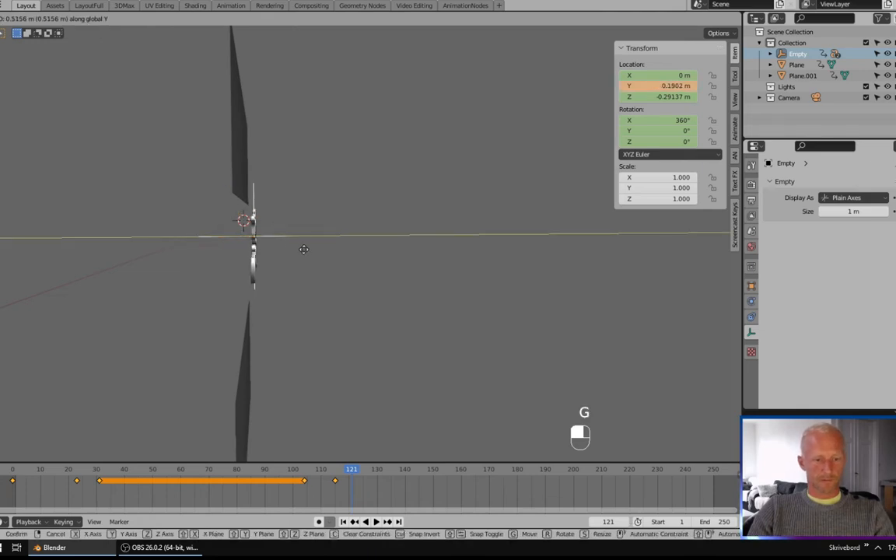
click(270, 230)
text(rx)
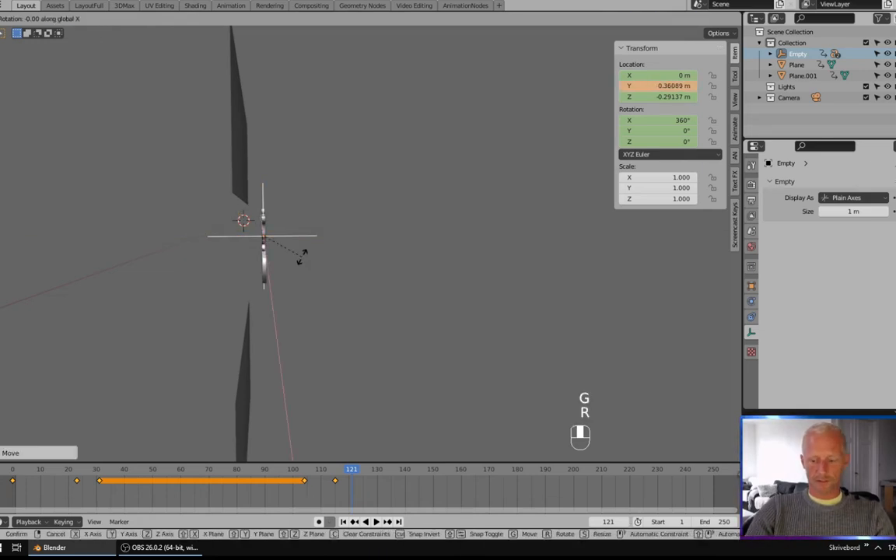
text(180)
key(Return)
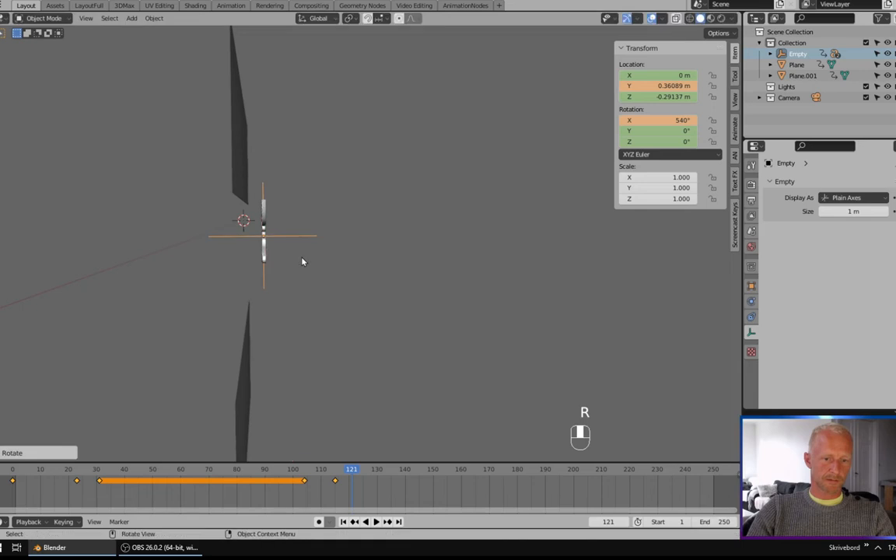
key(i)
click(261, 257)
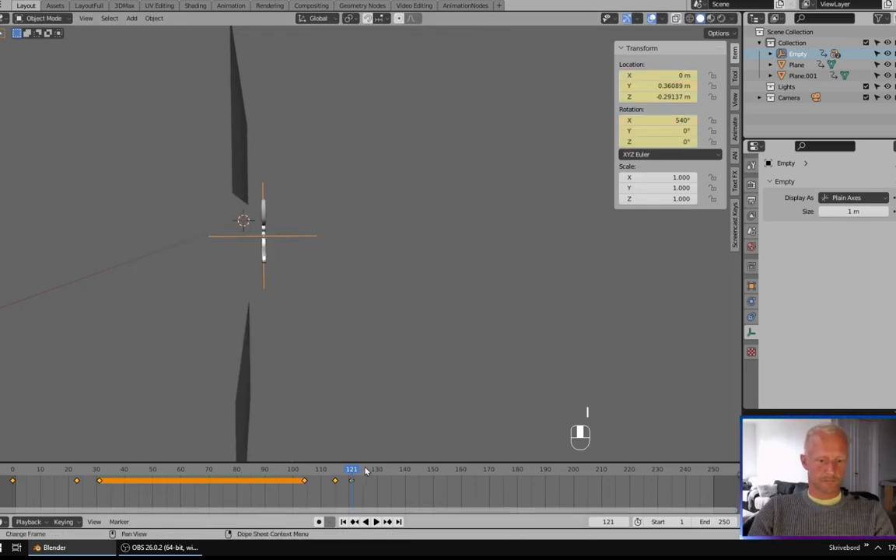
Step: At frame 131, raise the empty along Z to about 1.98 m, behind the upper plane, and insert a Location & Rotation keyframe
key(space)
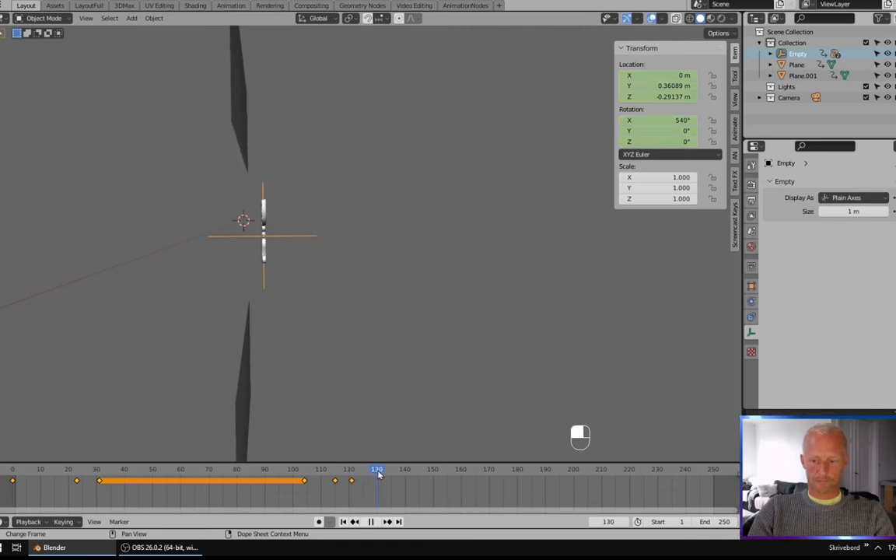
mouse_move(304, 272)
middle_down()
mouse_move(297, 266)
mouse_move(304, 274)
middle_up()
key(g)
key(z)
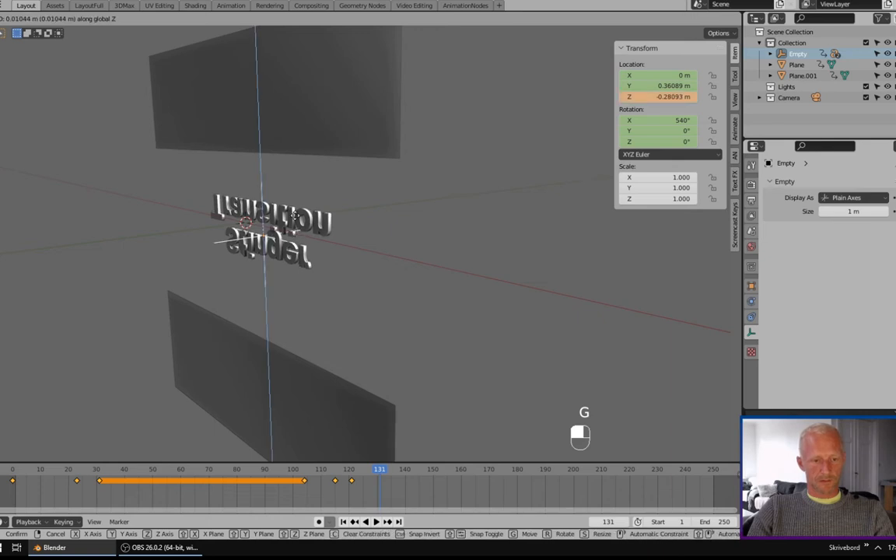
click(291, 149)
key(i)
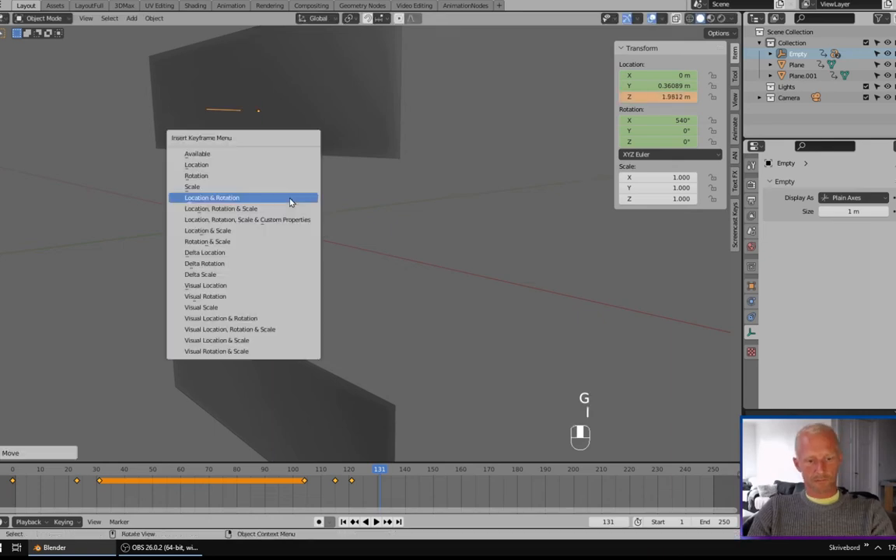
click(276, 201)
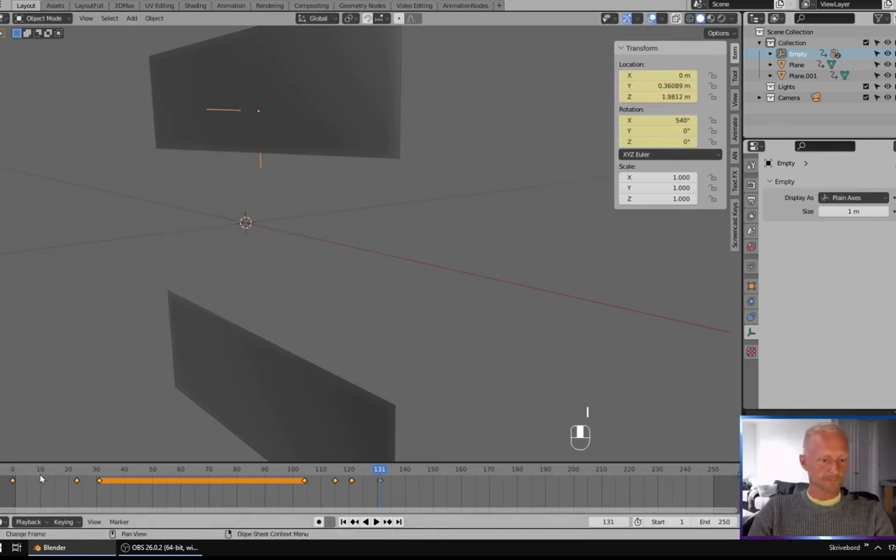
Step: Play the animation from the start to review how the text flips into place, stopping at frame 66
key(shift+Left)
key(space)
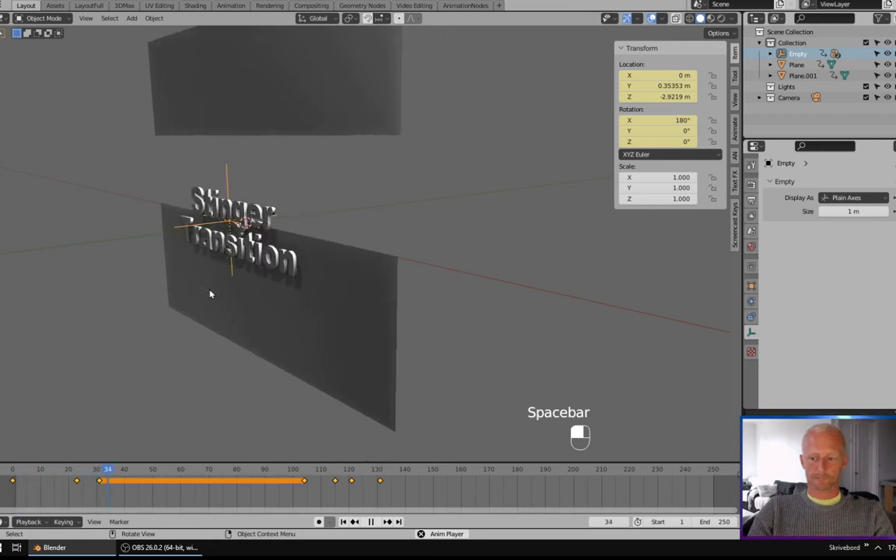
key(space)
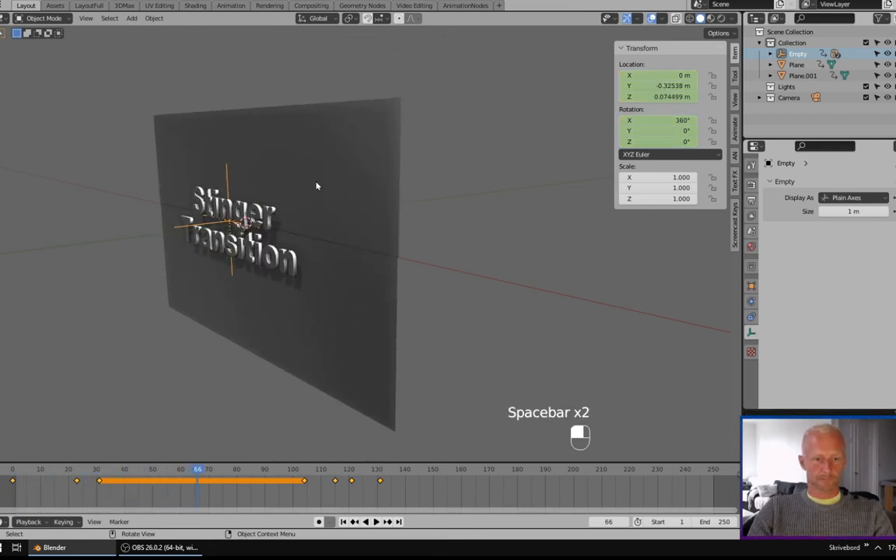
Step: Show the camera view in rendered shading and add a new material to the lower plane
key(KP_0)
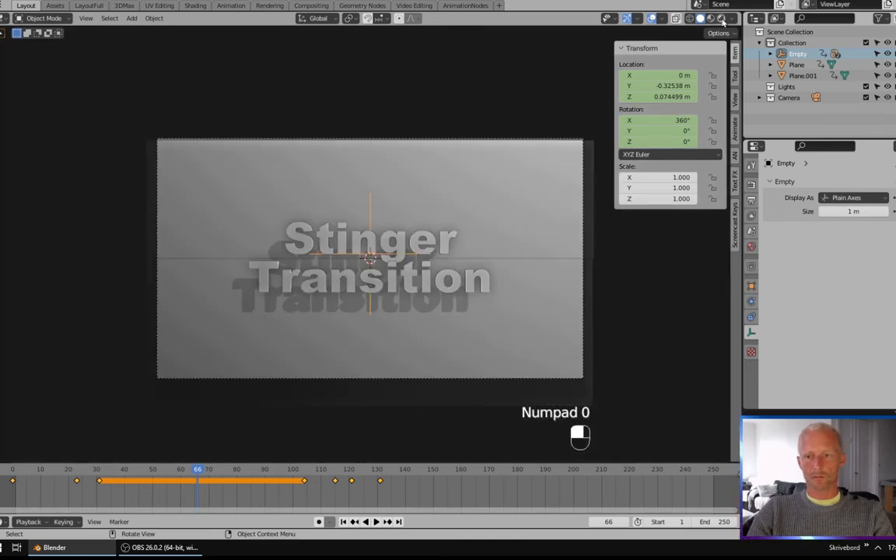
click(721, 18)
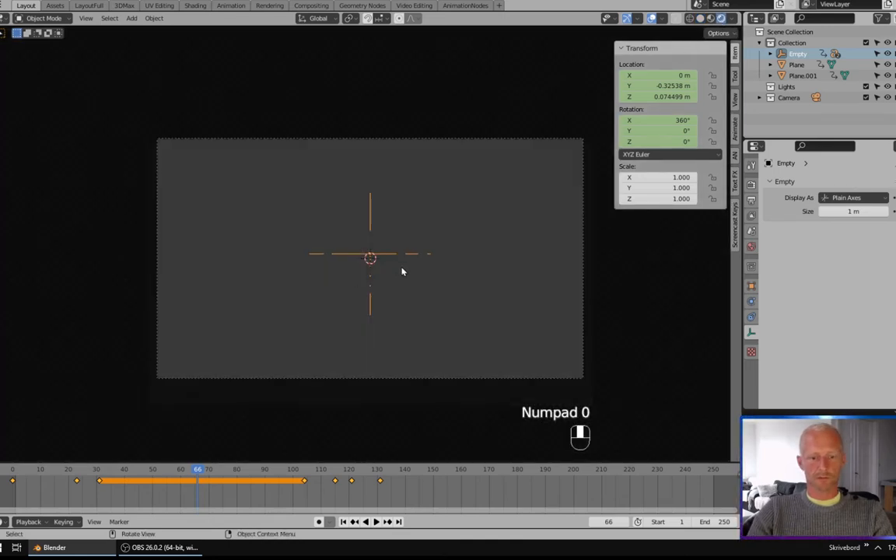
click(431, 322)
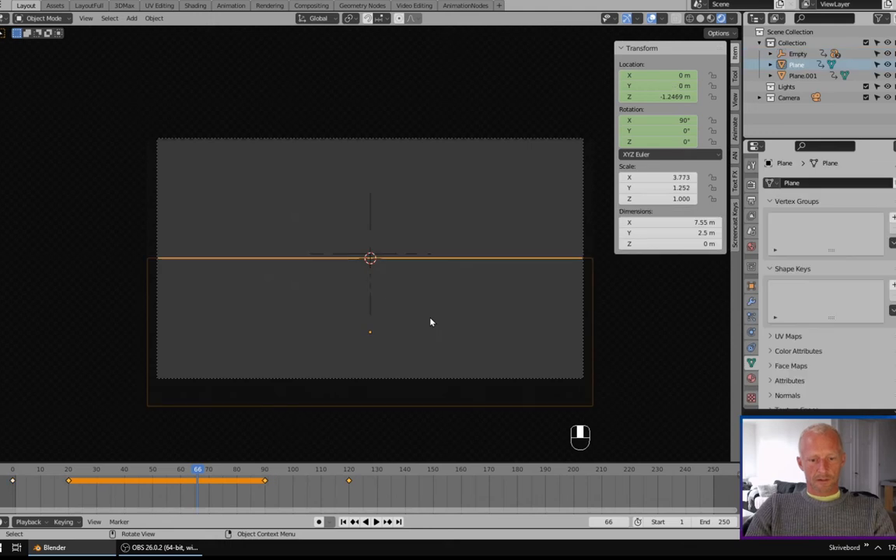
click(751, 381)
click(817, 231)
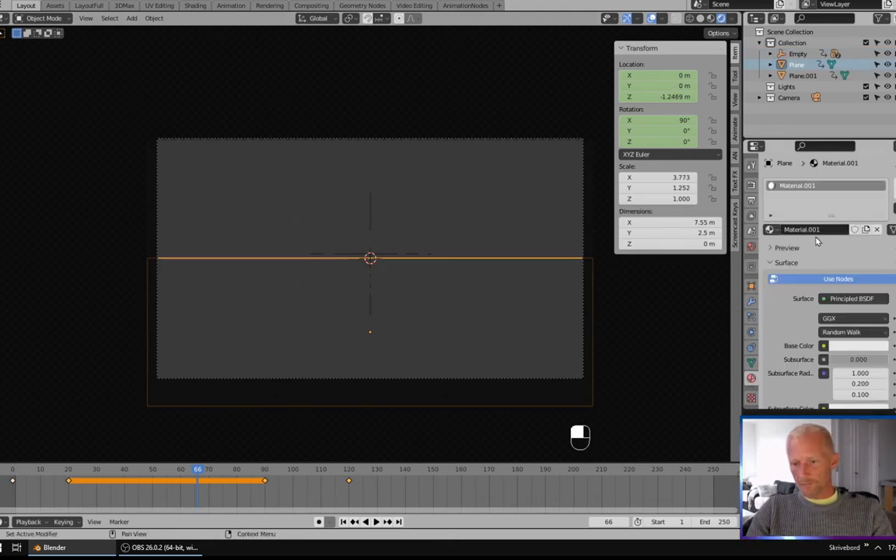
Step: Change the lower plane's material surface to Emission and give it a light pink color
click(858, 347)
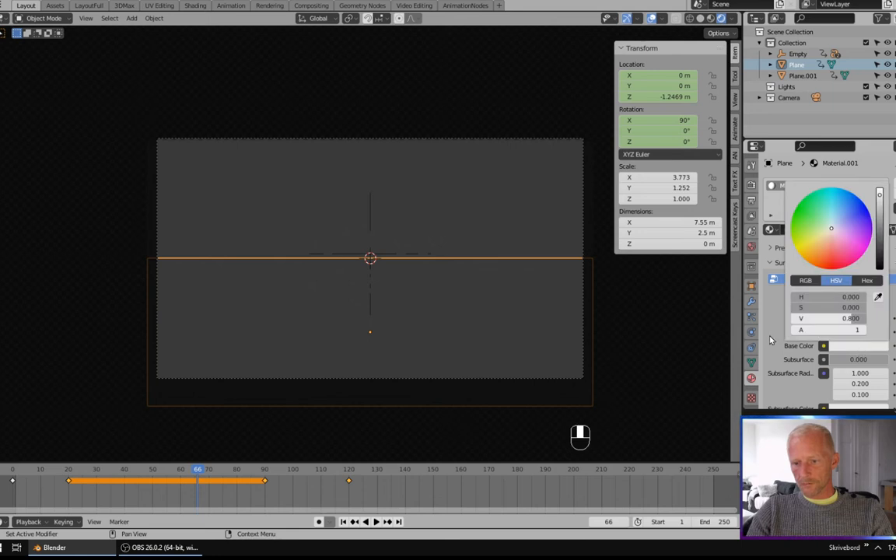
click(848, 299)
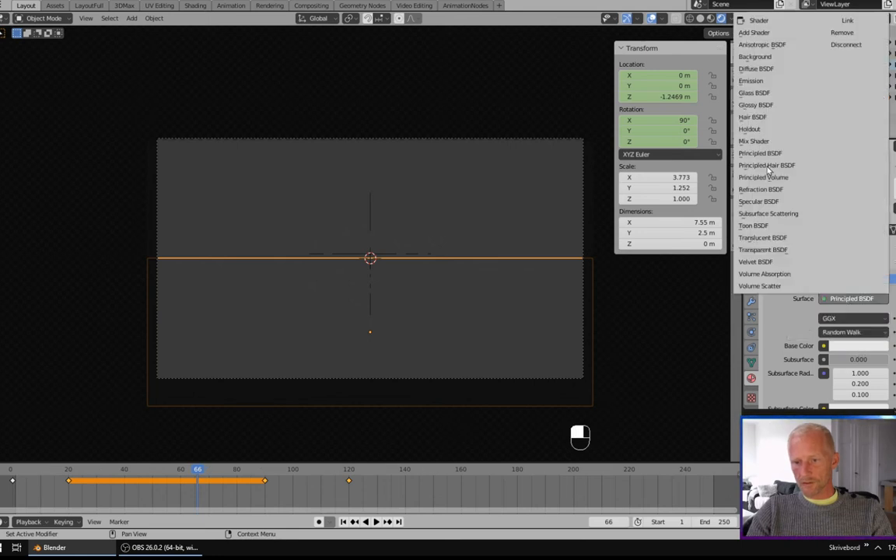
click(760, 82)
click(854, 318)
mouse_move(830, 201)
mouse_down()
mouse_move(805, 204)
mouse_move(810, 221)
mouse_move(824, 208)
mouse_move(831, 217)
mouse_up()
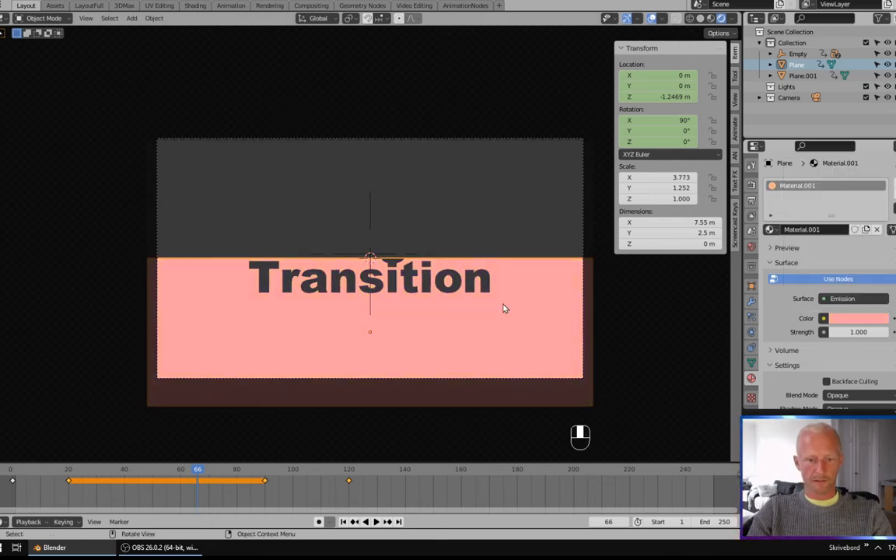
Step: Give the upper plane a new Emission material in light blue, with hue about 0.537 and saturation about 0.624
click(458, 200)
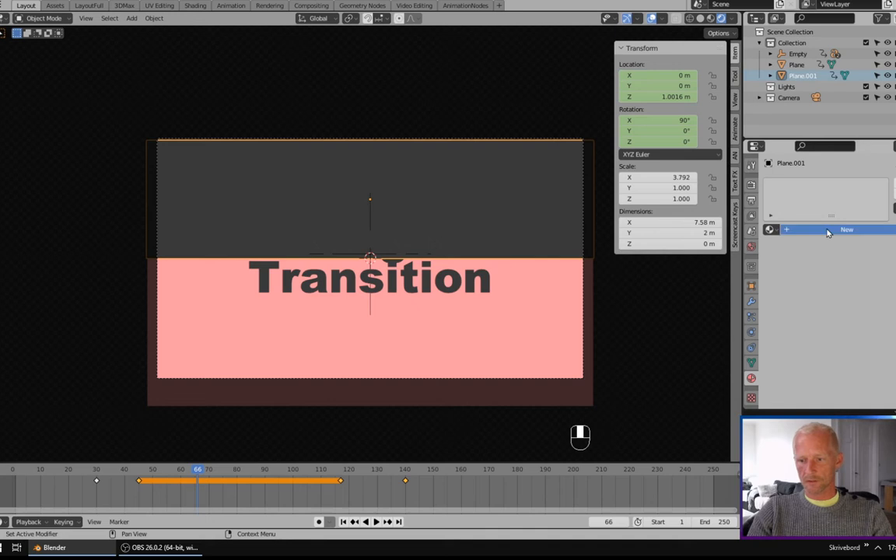
click(828, 231)
click(847, 301)
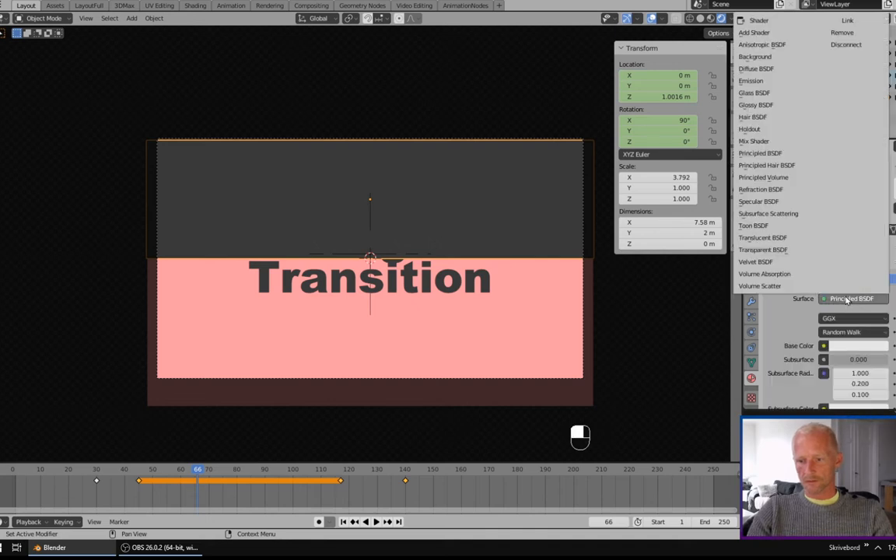
click(766, 79)
click(857, 318)
drag(829, 196, 833, 186)
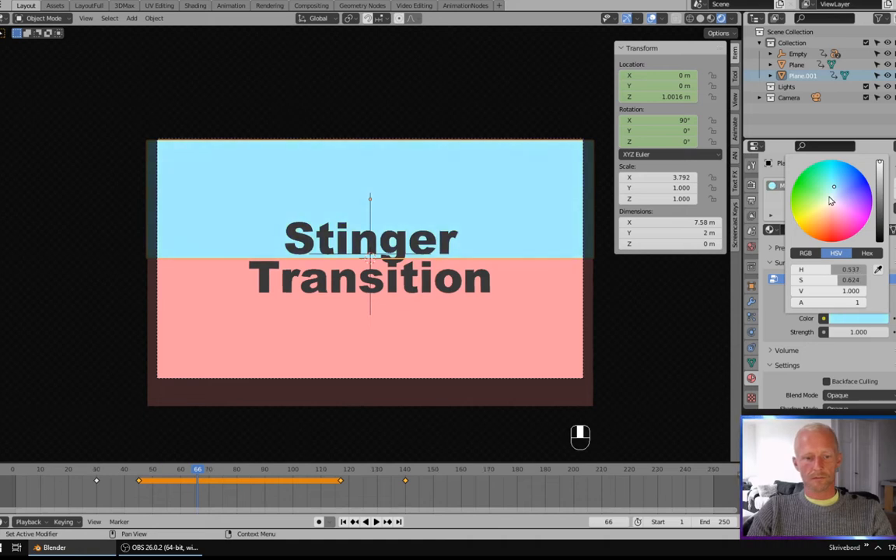
Step: Give the "Stinger" text a new Emission material in orange-red, with saturation about 0.91
click(330, 277)
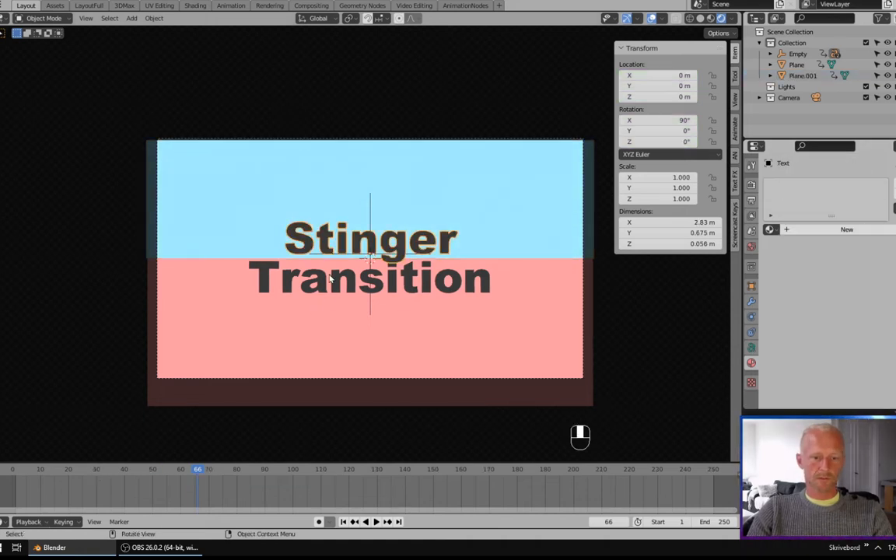
click(806, 229)
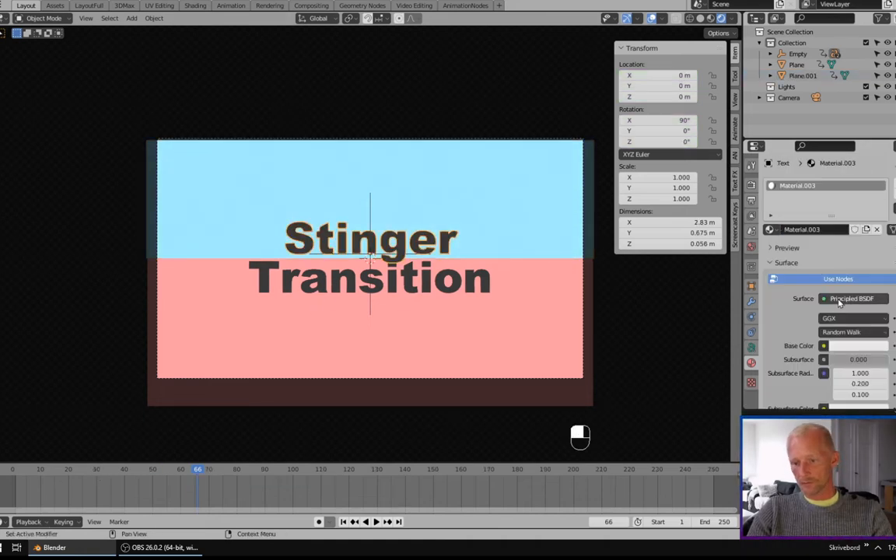
click(839, 303)
click(692, 73)
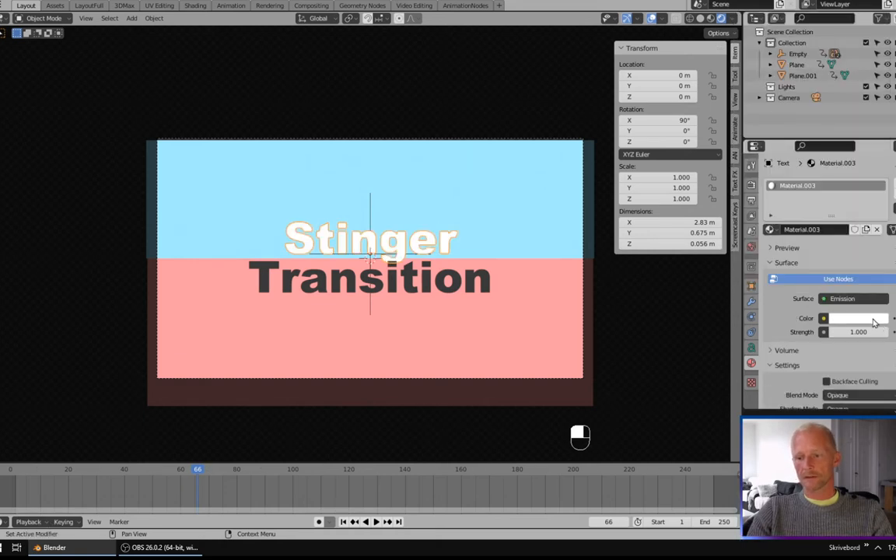
click(873, 322)
drag(831, 201, 828, 228)
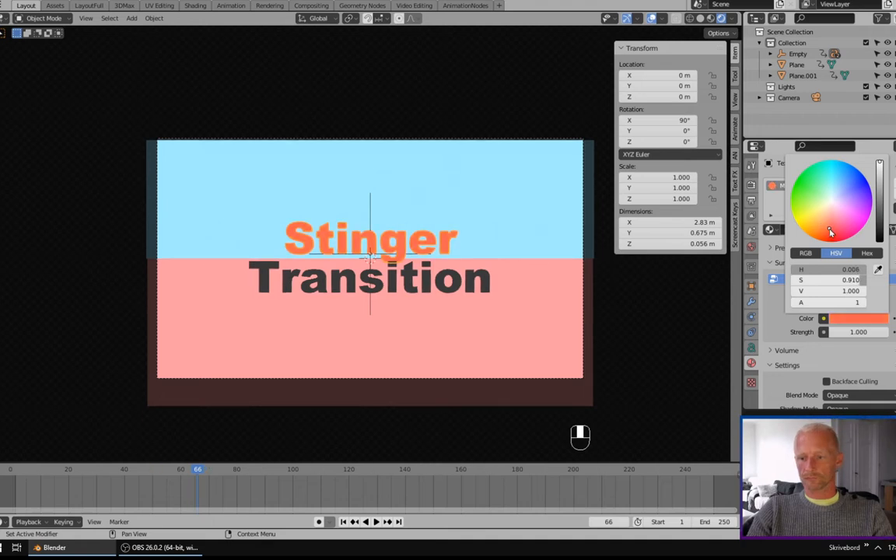
Step: Give the "Transition" text a new Emission material in cyan, with hue about 0.513 and saturation about 0.741
click(380, 289)
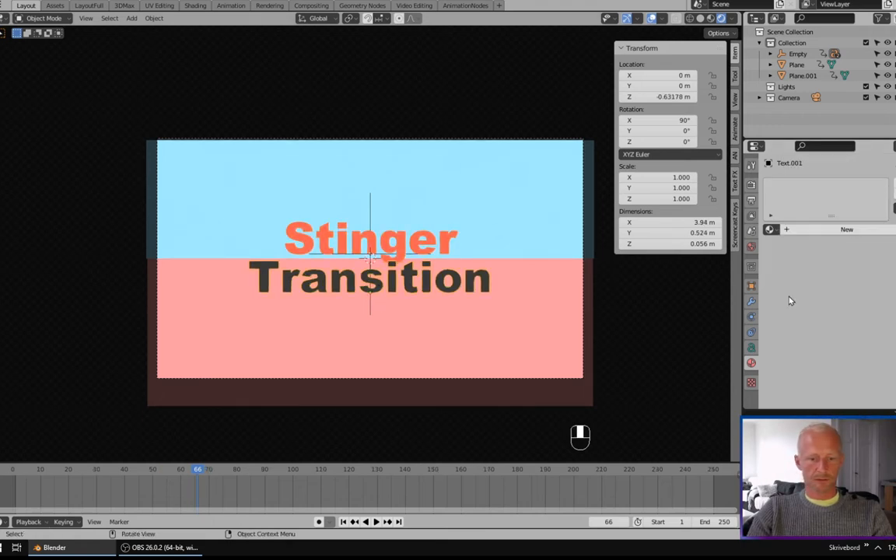
click(825, 232)
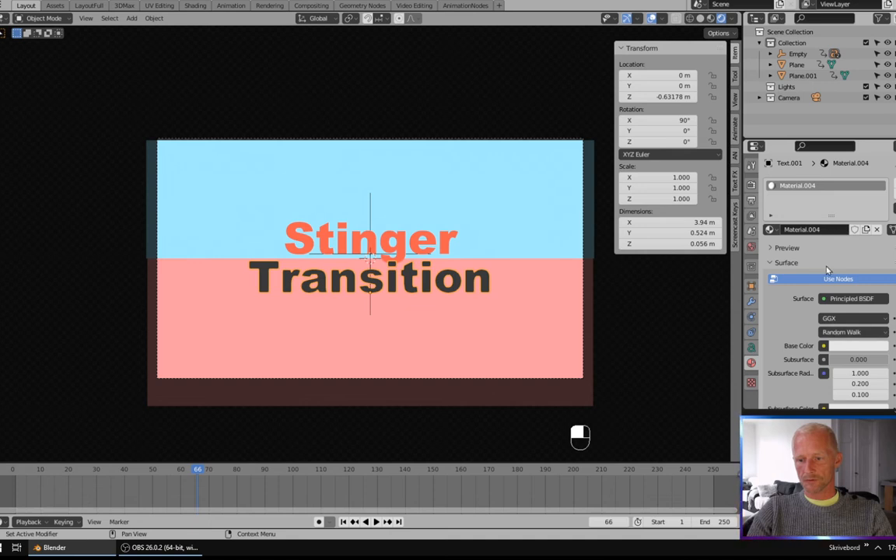
click(840, 300)
click(751, 80)
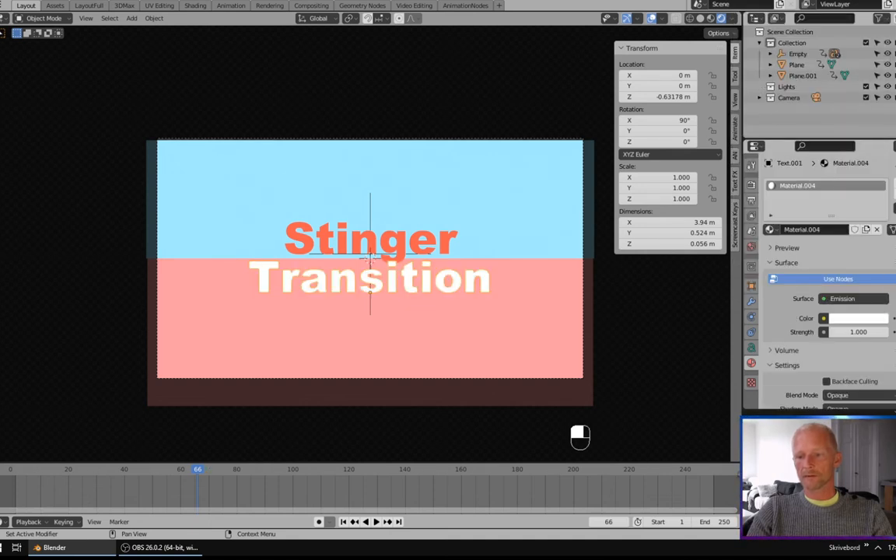
click(840, 319)
click(832, 182)
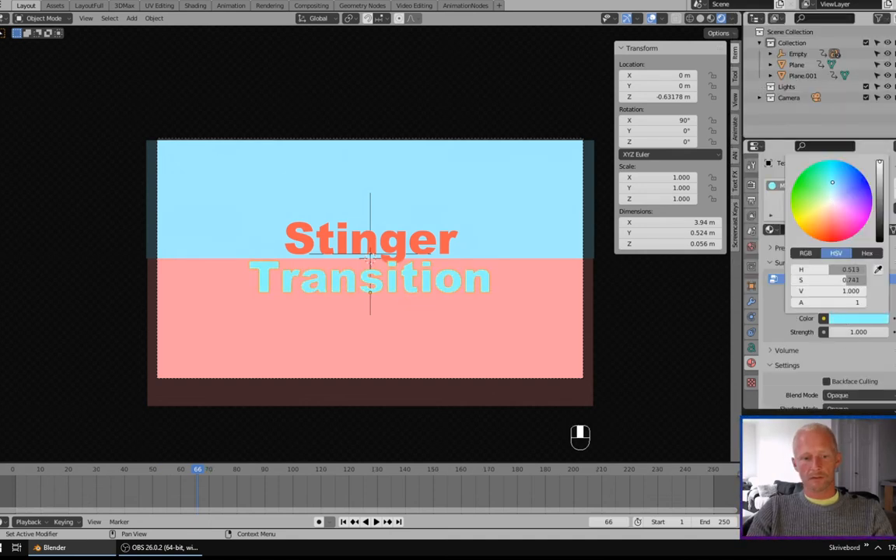
Step: Shift the "Transition" text's emission color to a slightly lighter cyan-blue and play the animation from the start
drag(830, 182, 835, 182)
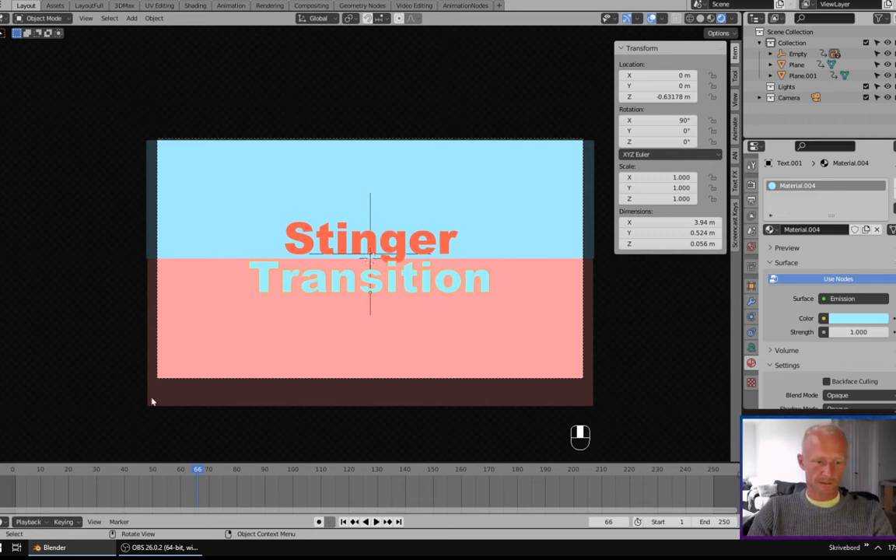
key(shift+Left)
key(space)
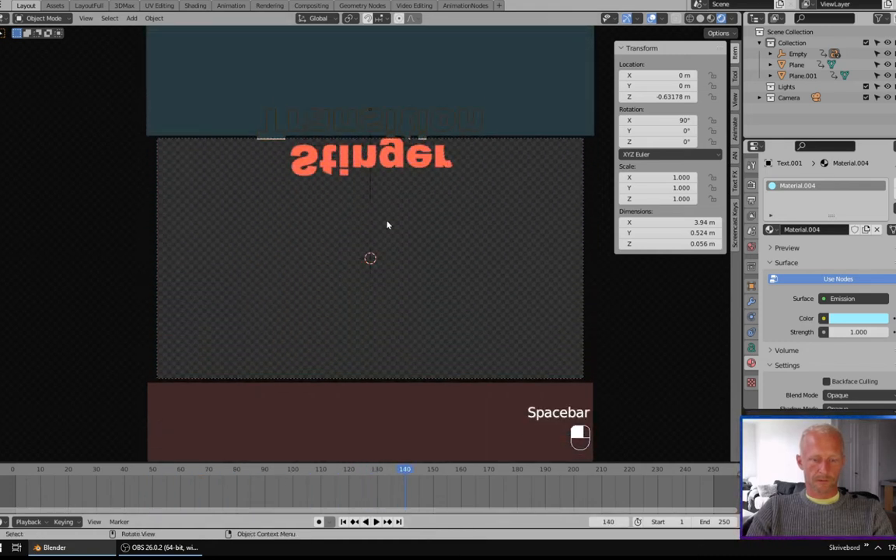
Step: At frame 131, raise the Empty along Z to about 3.02 m and keyframe it there
scroll(372, 236, up, 1)
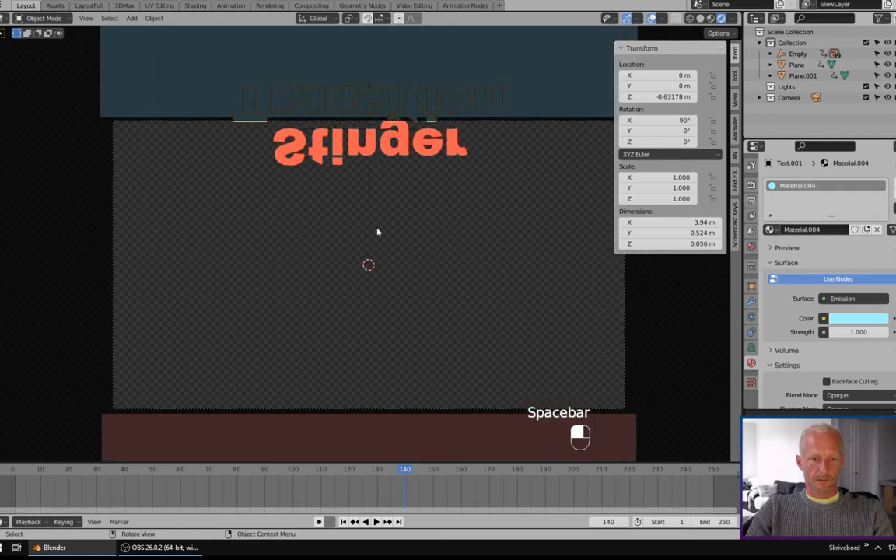
click(376, 140)
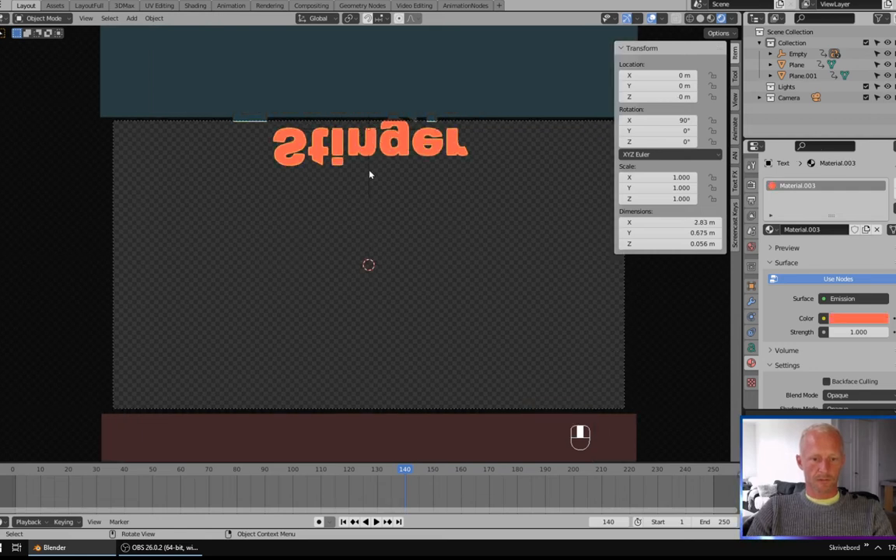
click(370, 175)
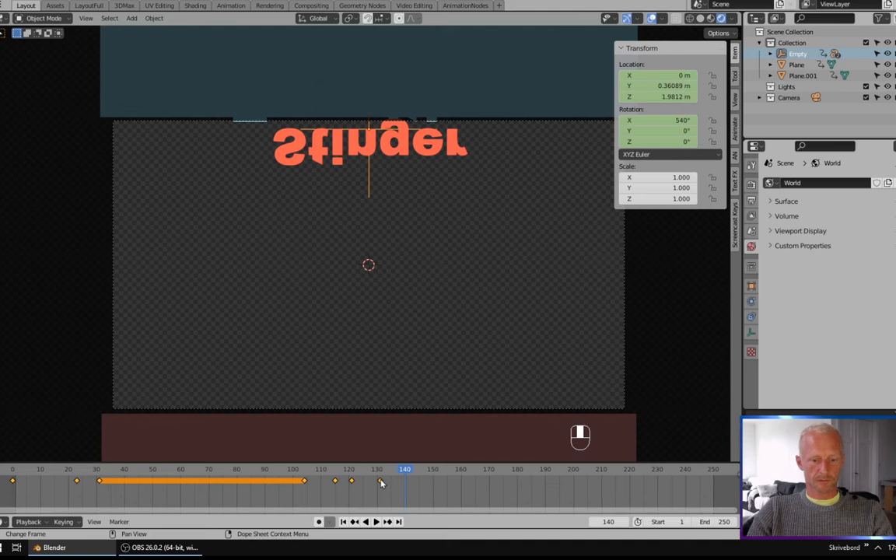
key(Down)
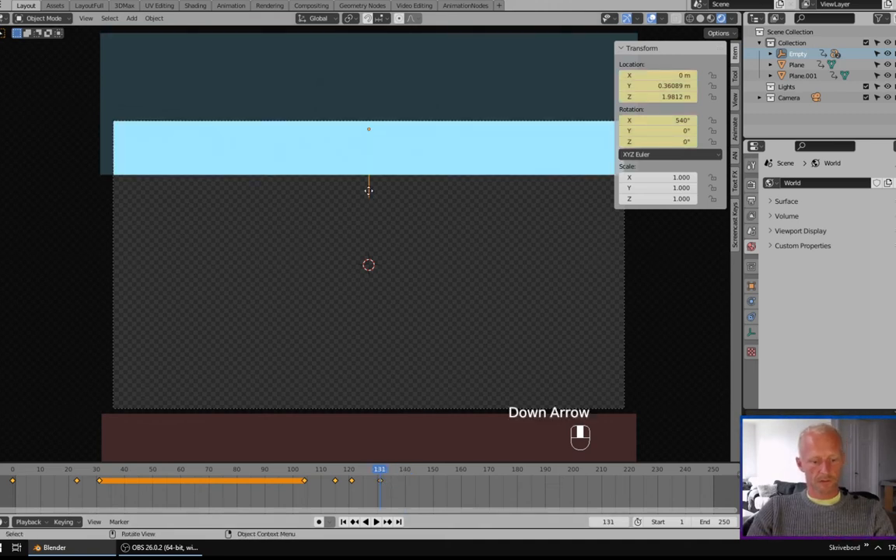
key(g)
key(z)
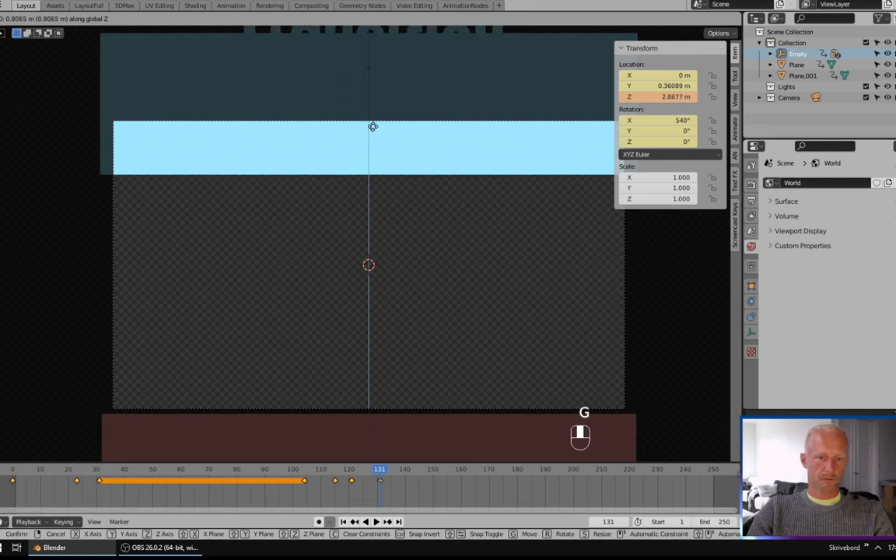
click(374, 124)
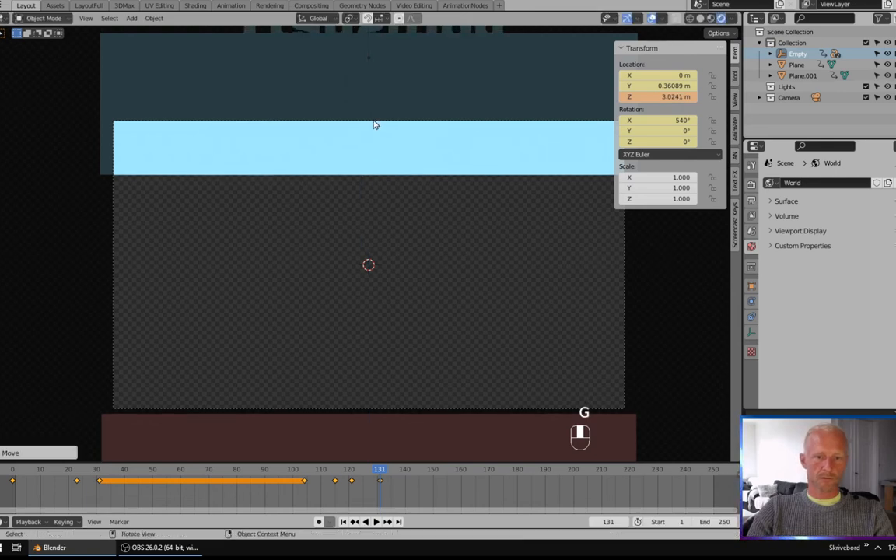
key(i)
click(372, 193)
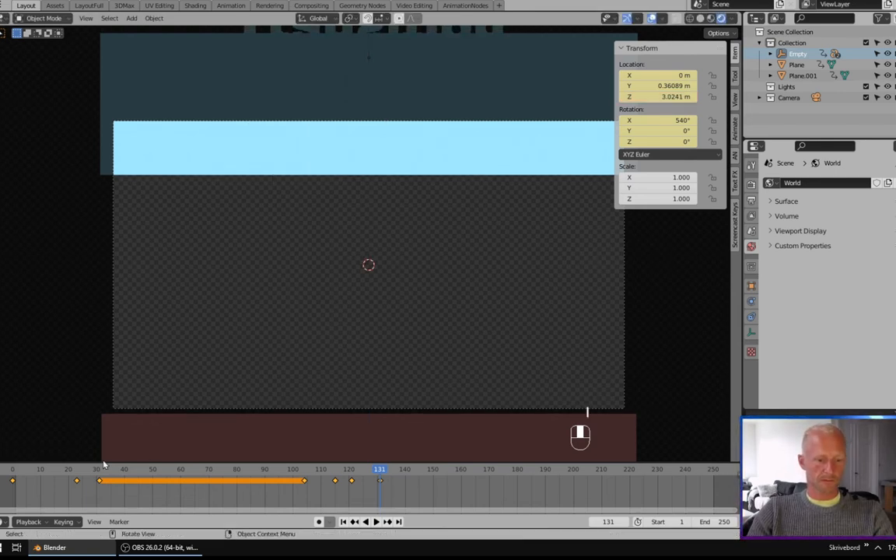
Step: Play the animation from the start to check how the text leaves the frame
key(shift+Left)
key(space)
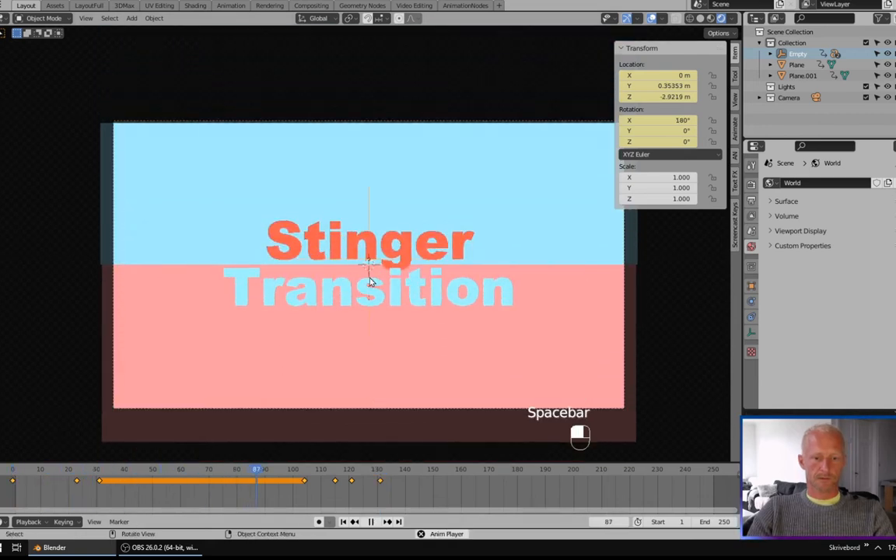
key(space)
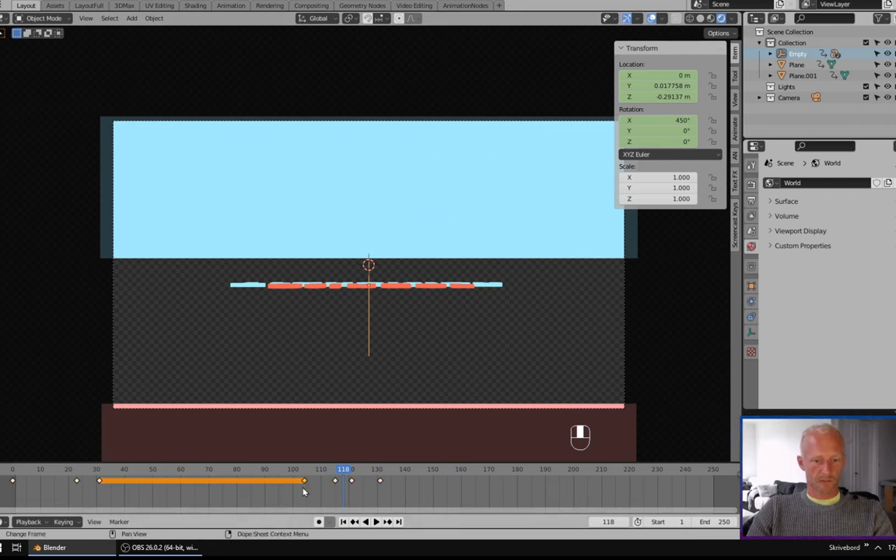
Step: Move the Empty's keyframes at frames 104 and 115 to frames 98 and 109, and replay the ending
key(g)
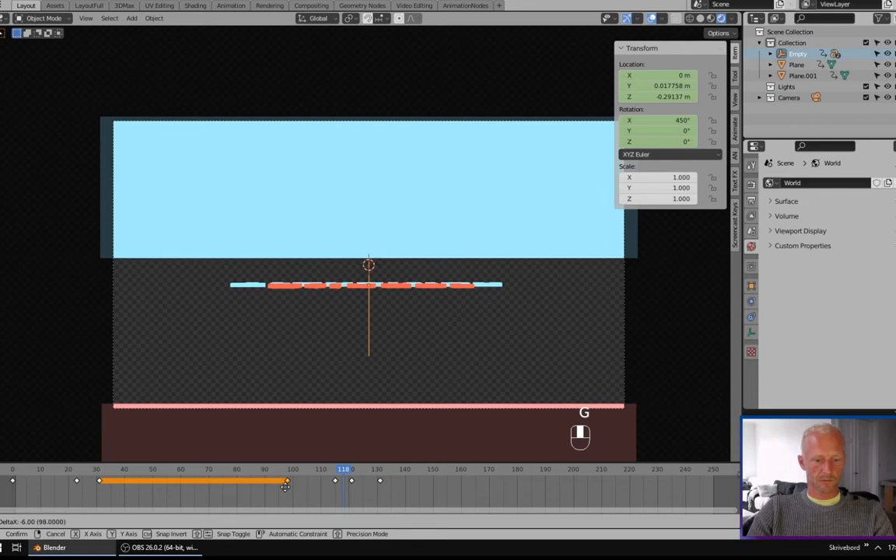
click(287, 490)
click(335, 481)
key(g)
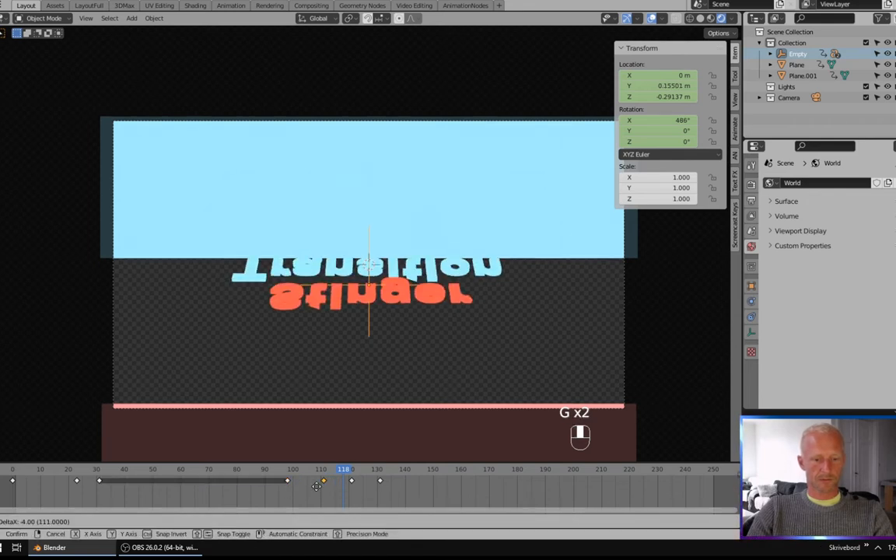
click(314, 486)
click(252, 470)
key(space)
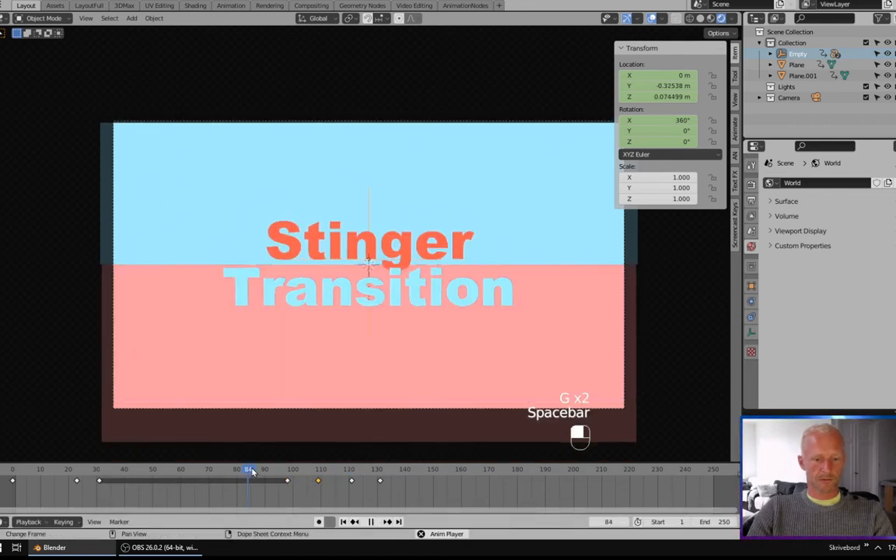
key(space)
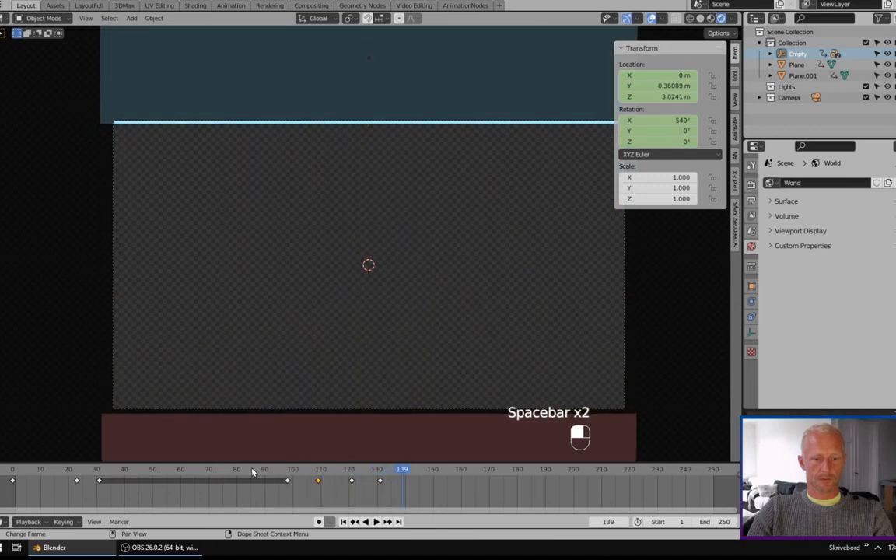
Step: Move the Empty's keyframes at frames 109 and 121 four frames earlier, to 105 and 117, and replay the ending
drag(353, 480, 327, 484)
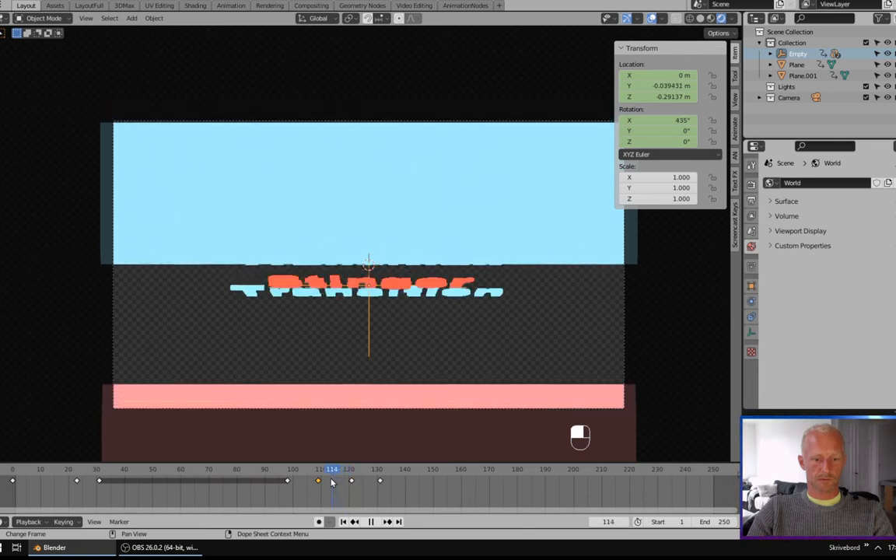
scroll(324, 486, up, 2)
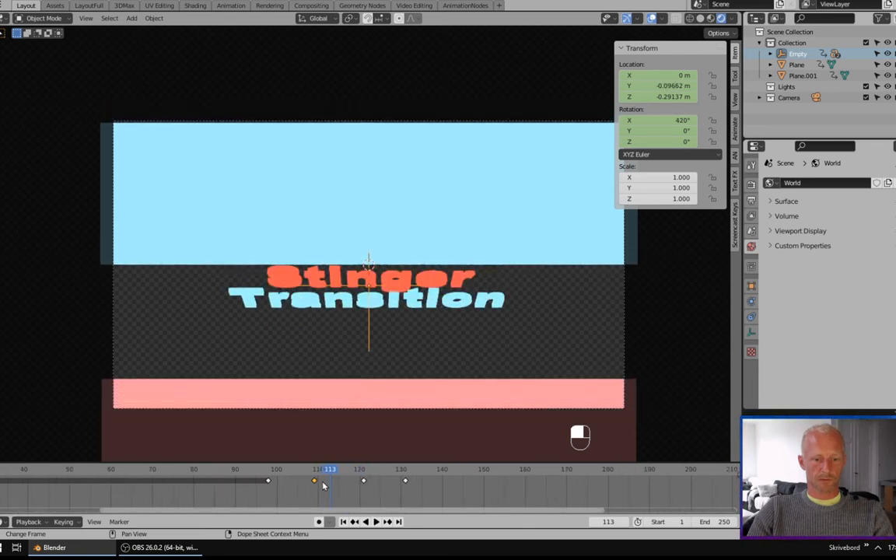
shift+click(363, 480)
key(g)
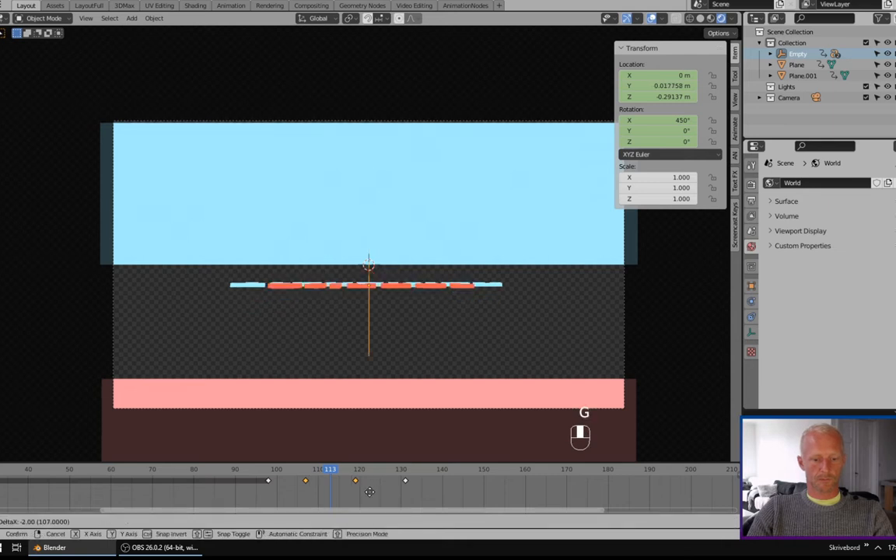
click(364, 491)
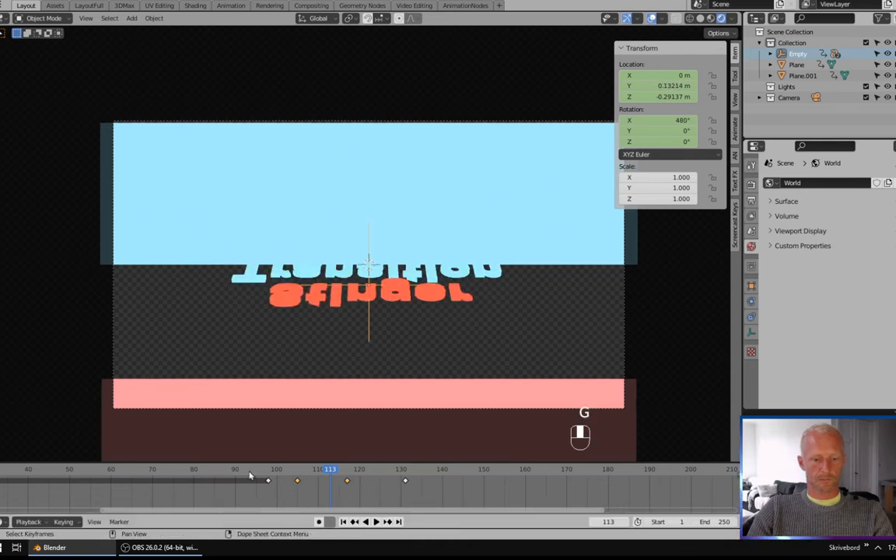
click(247, 470)
key(space)
key(space)
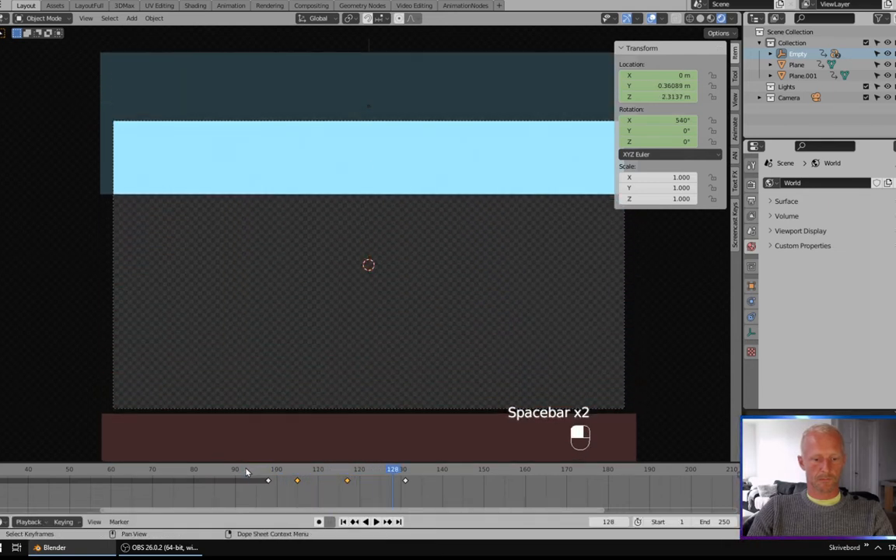
key(space)
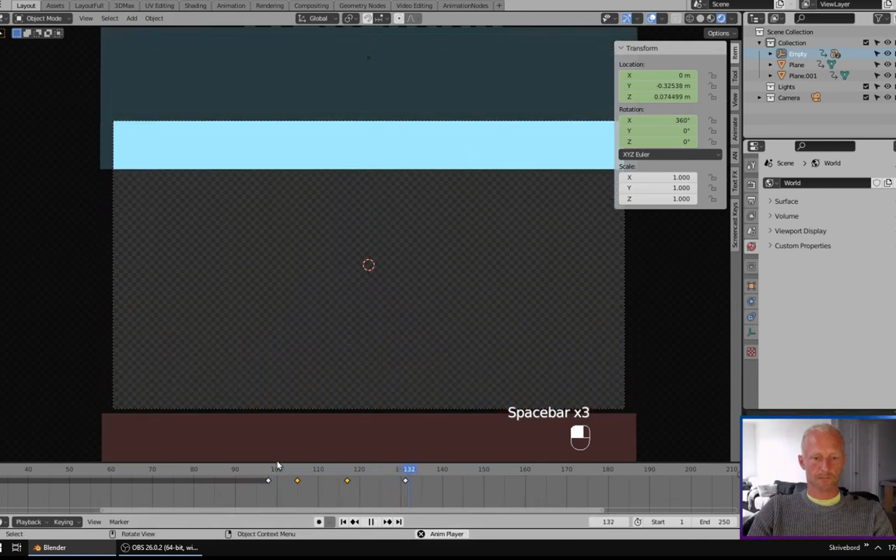
key(space)
Step: Duplicate the lower pink plane in place and enlarge the timeline area
scroll(295, 295, down, 2)
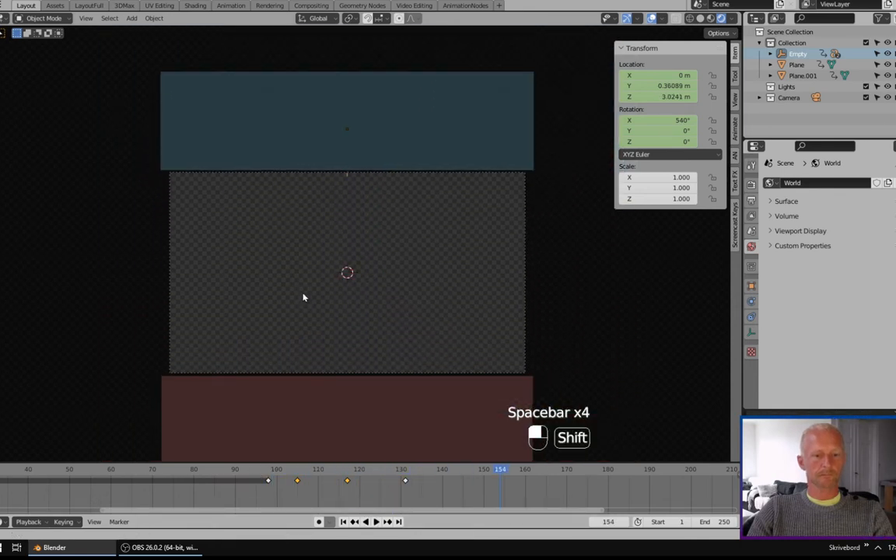
shift+middle_drag(298, 296, 339, 297)
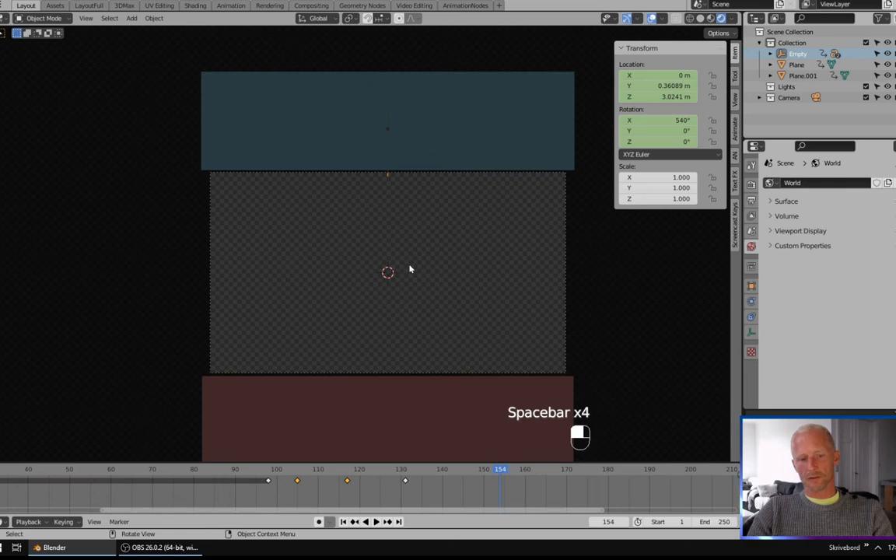
middle_drag(463, 308, 349, 372)
scroll(348, 372, up, 3)
click(356, 374)
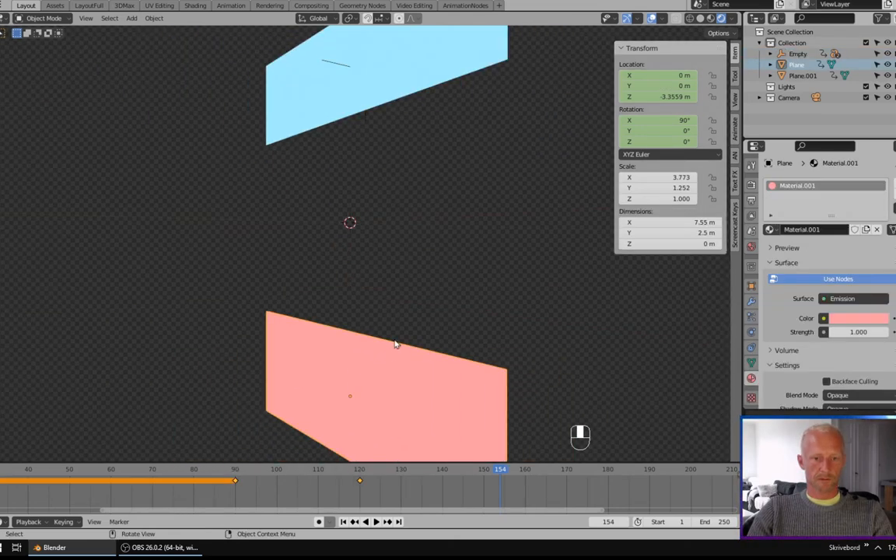
middle_drag(375, 286, 350, 376)
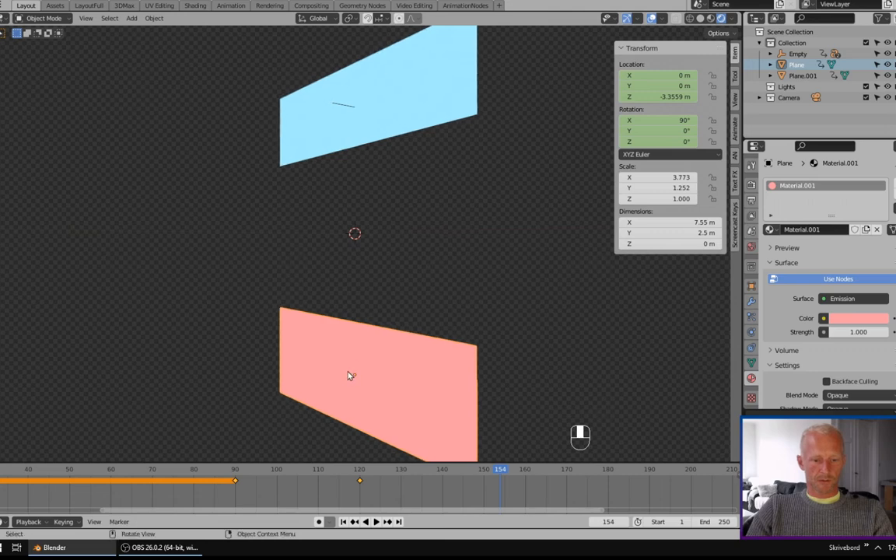
drag(413, 461, 413, 404)
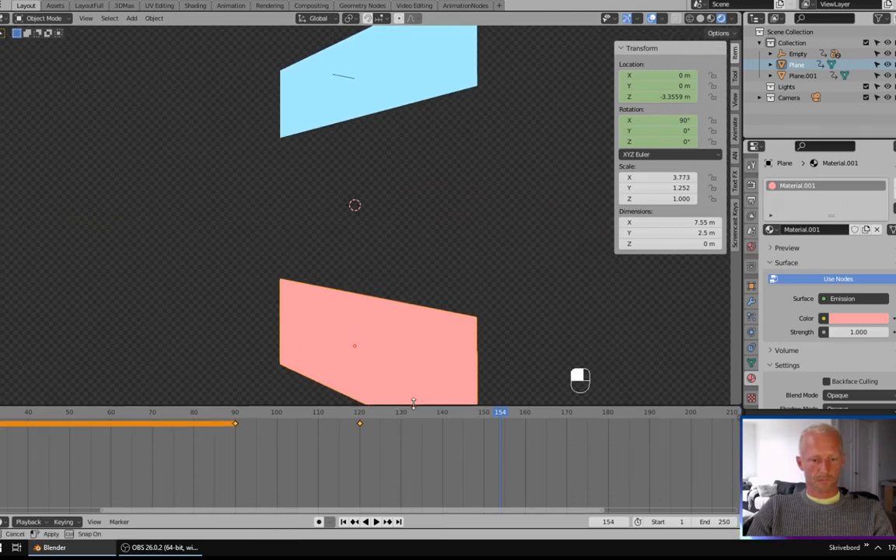
key(shift+d)
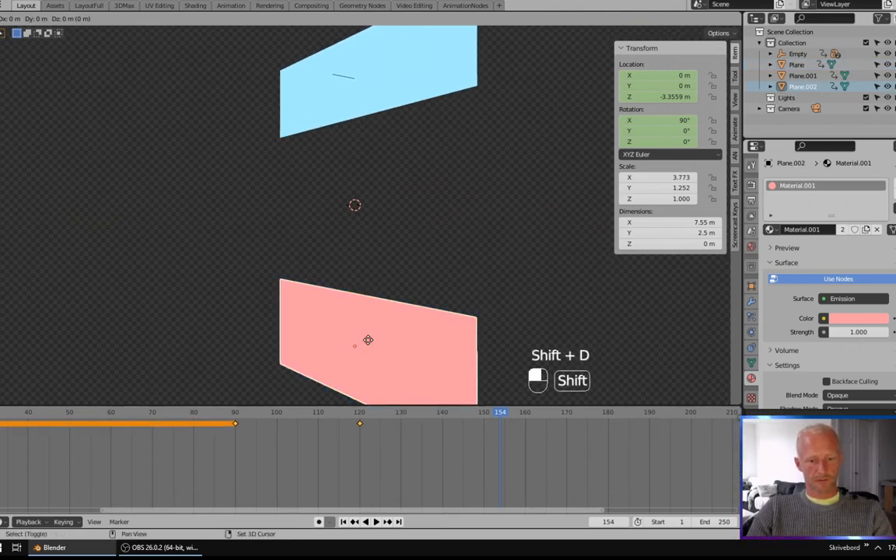
right_click(376, 348)
middle_drag(426, 332, 405, 326)
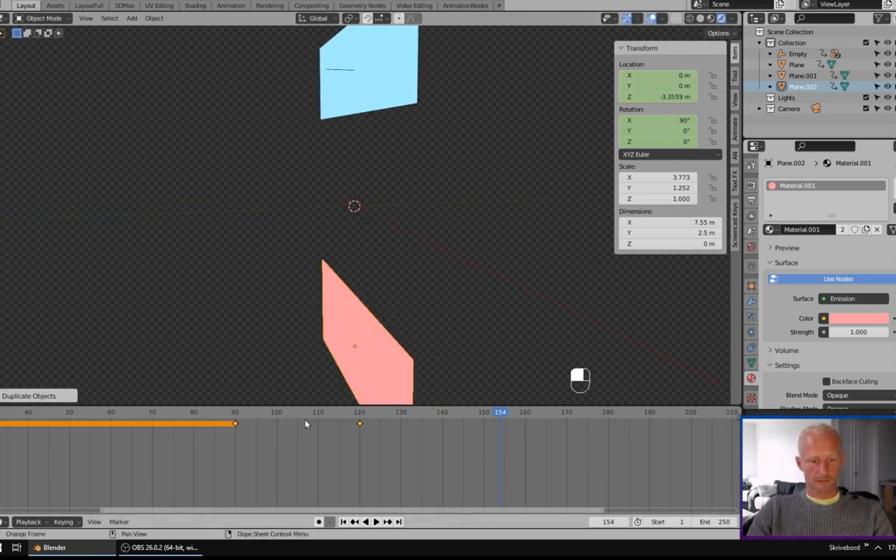
Step: Split the timeline area in two, turn the new part into a Graph Editor and expand the duplicated plane's Object Transforms channels
drag(738, 408, 304, 431)
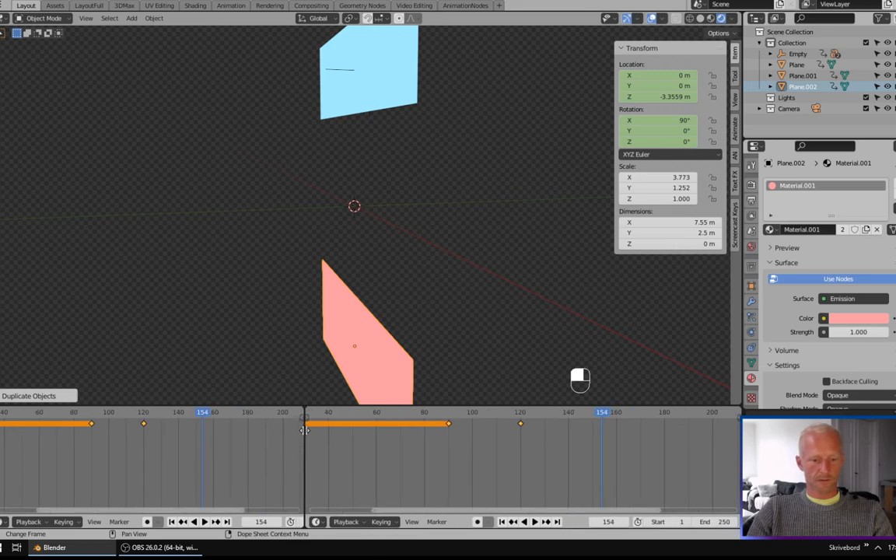
click(316, 521)
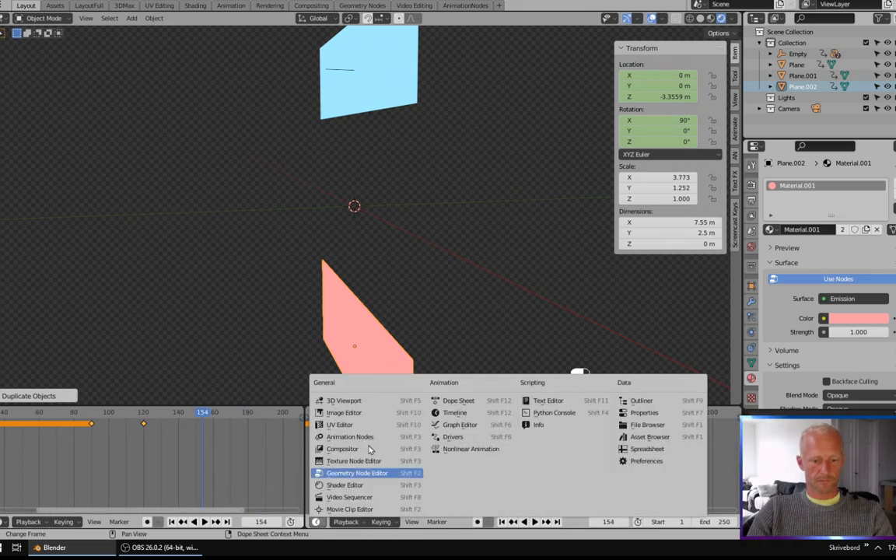
click(458, 424)
click(316, 444)
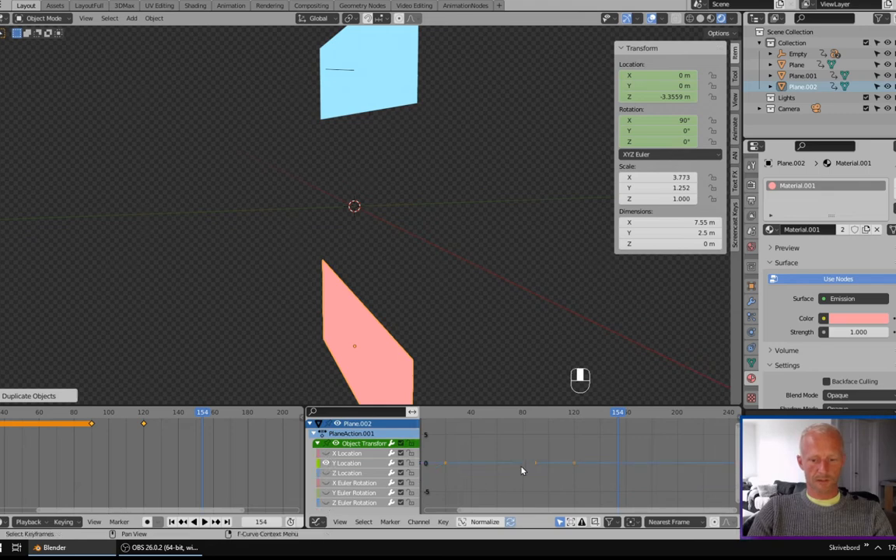
Step: Raise all Y Location keyframes of the duplicated lower plane by about 0.08 m in the Graph Editor and play briefly
key(KP_Decimal)
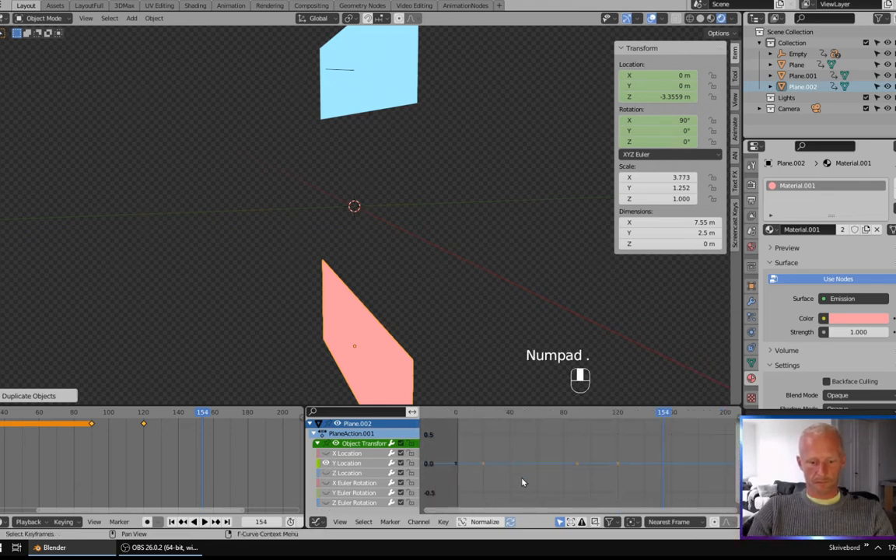
click(347, 463)
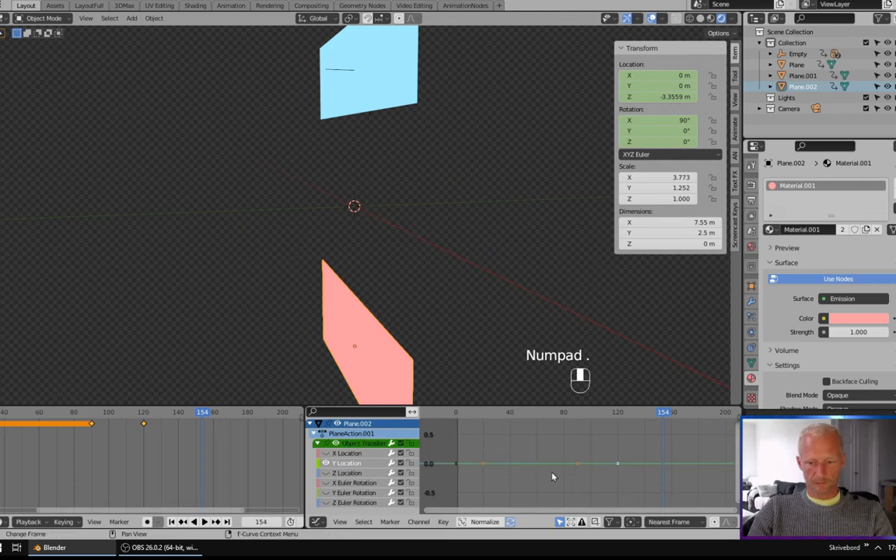
key(KP_Decimal)
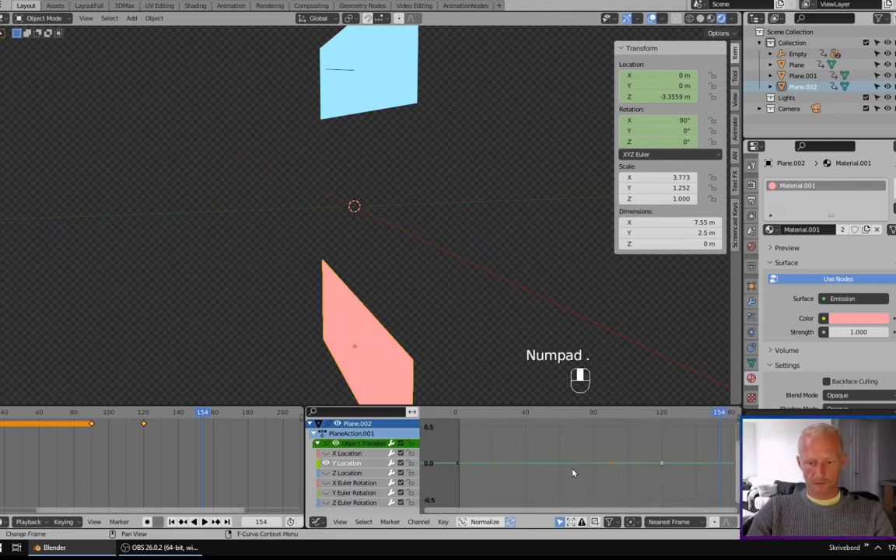
key(a)
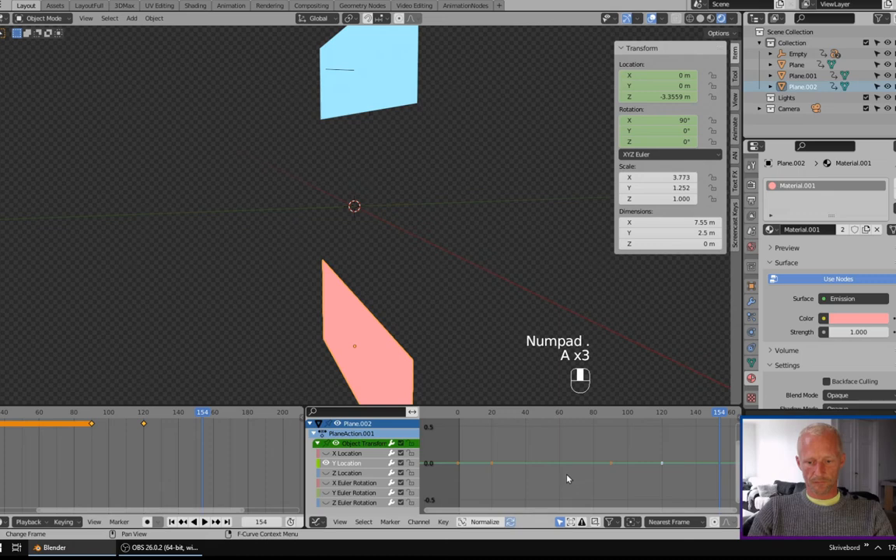
key(g)
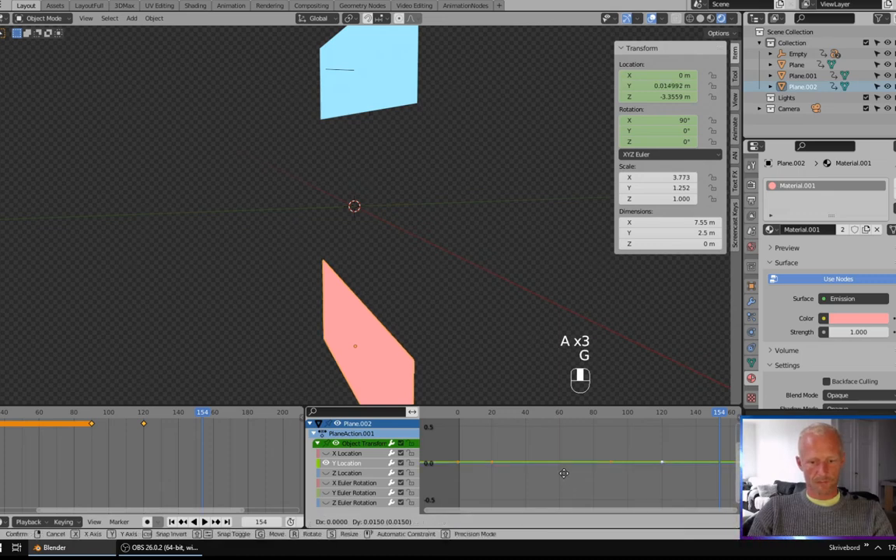
key(shift)
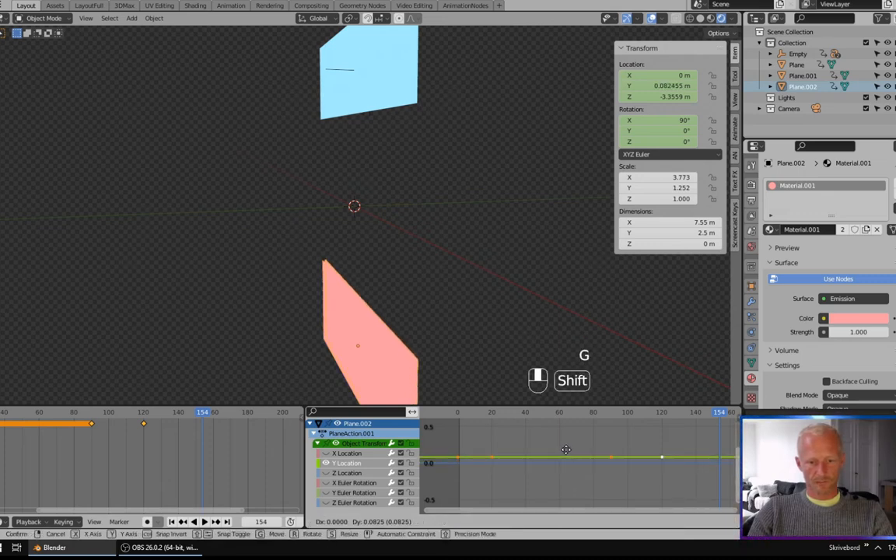
click(565, 450)
key(space)
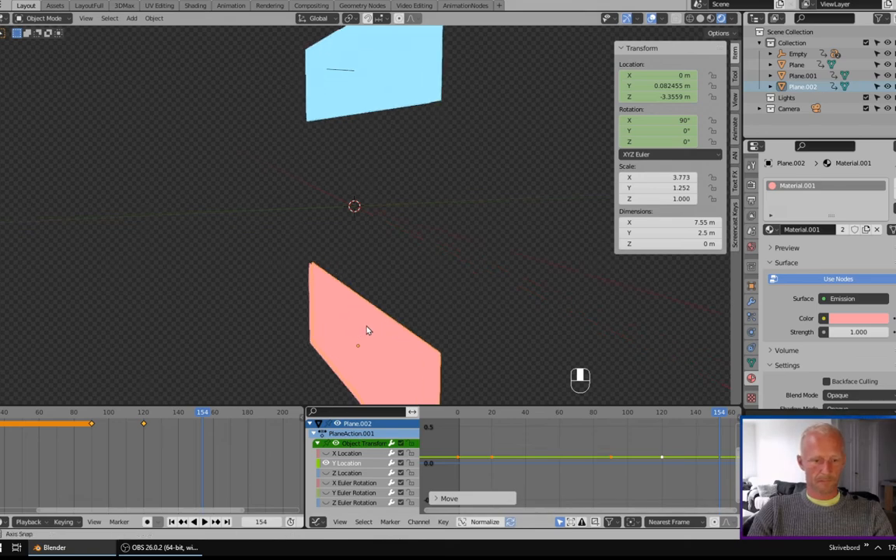
key(space)
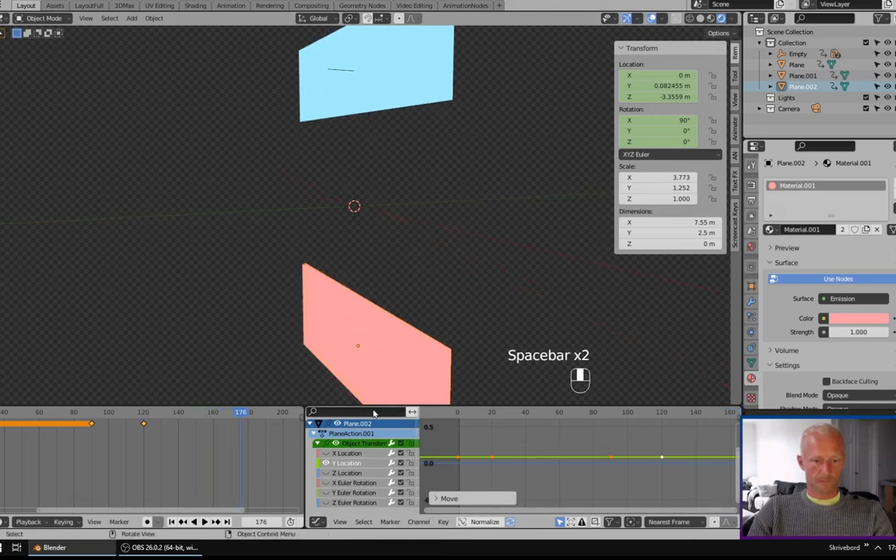
Step: Shift all keyframes of the duplicated lower plane about 11 frames later and replay the opening
middle_drag(75, 470, 147, 457)
drag(69, 443, 264, 421)
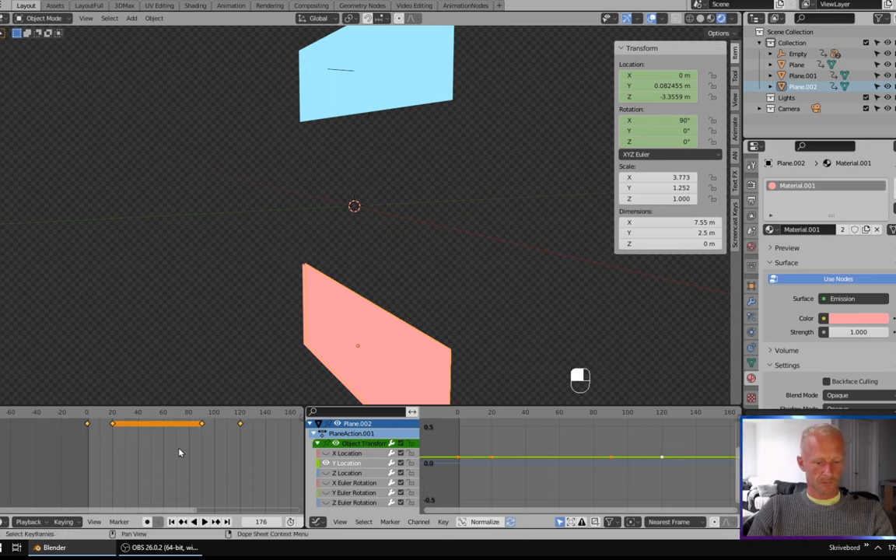
key(g)
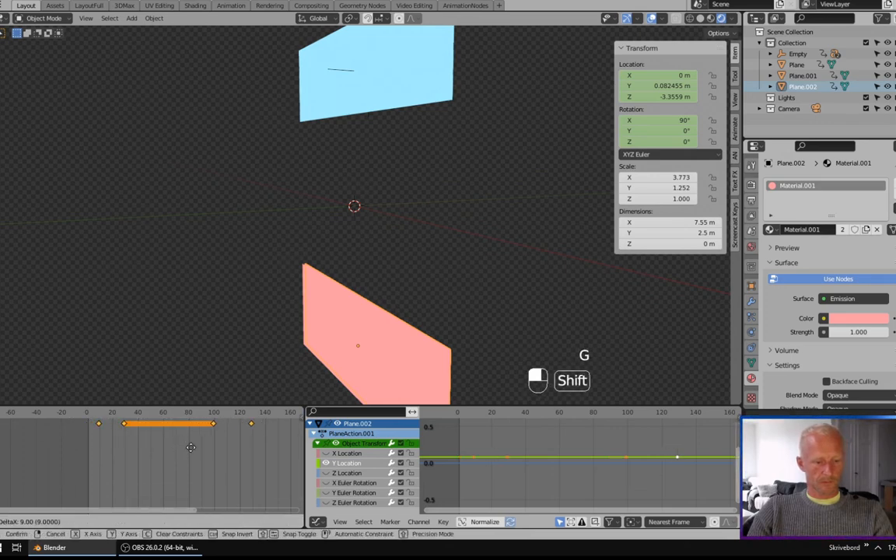
click(192, 447)
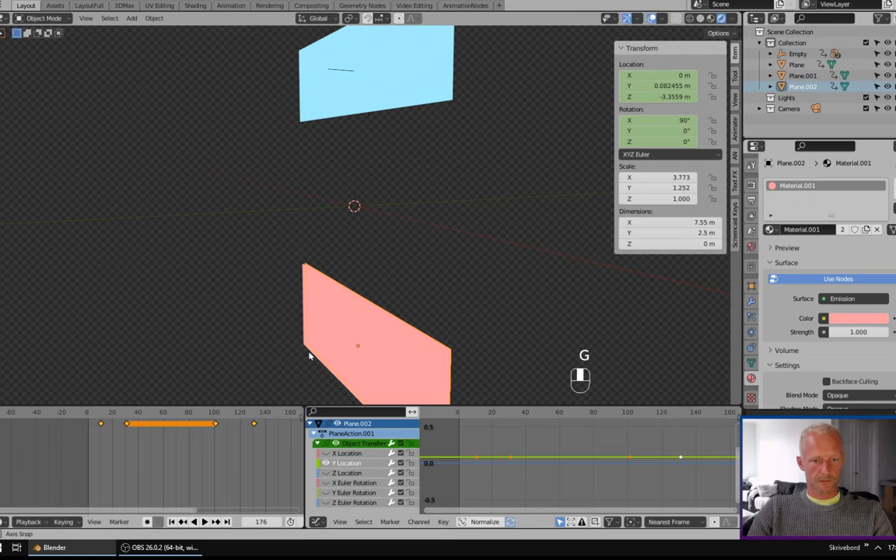
key(space)
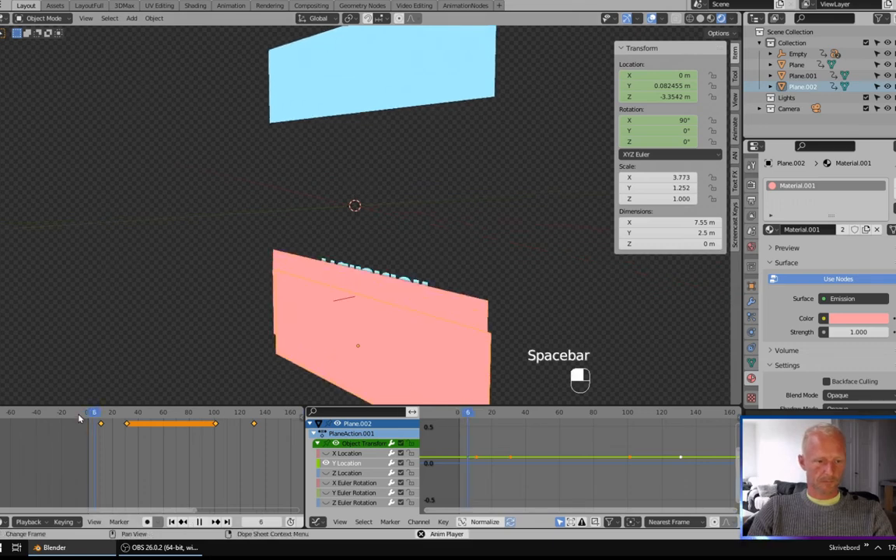
key(space)
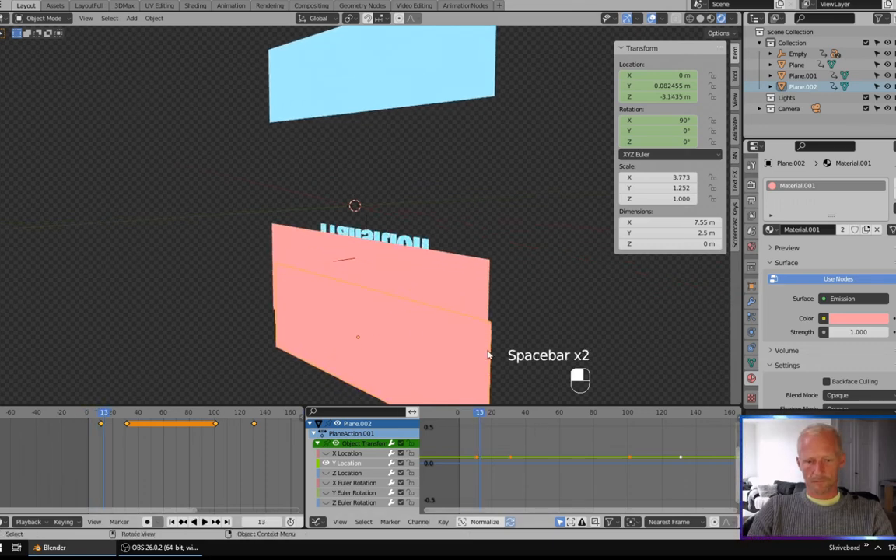
Step: Darken the original lower plane's pink emission color to a value of about 0.34 and preview the opening through the camera
key(KP_0)
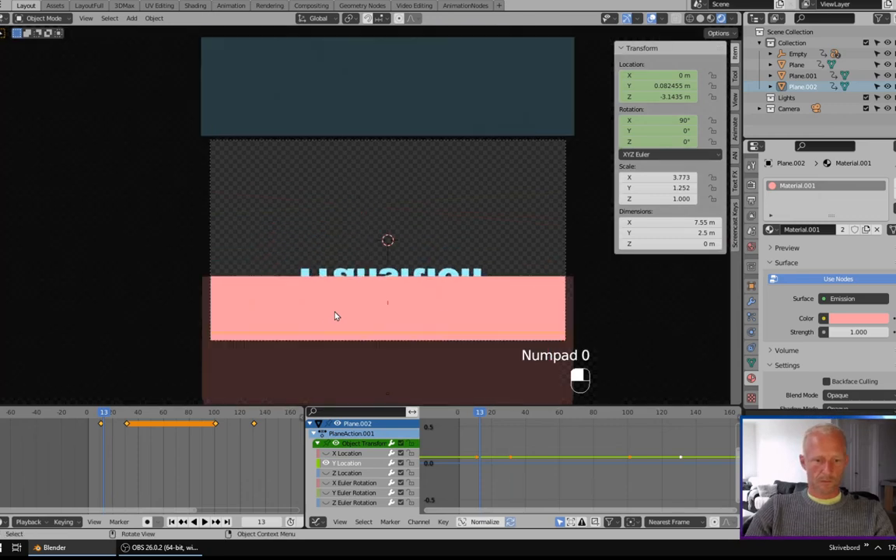
click(270, 292)
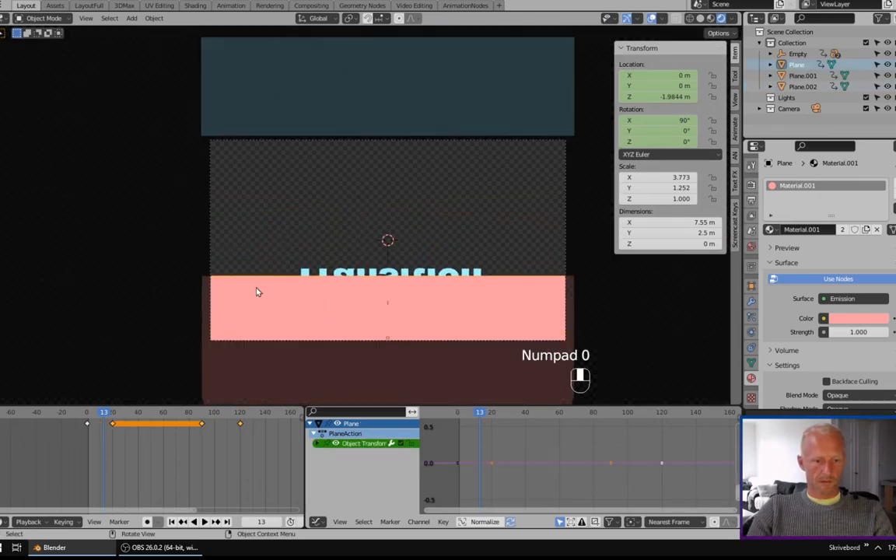
click(855, 318)
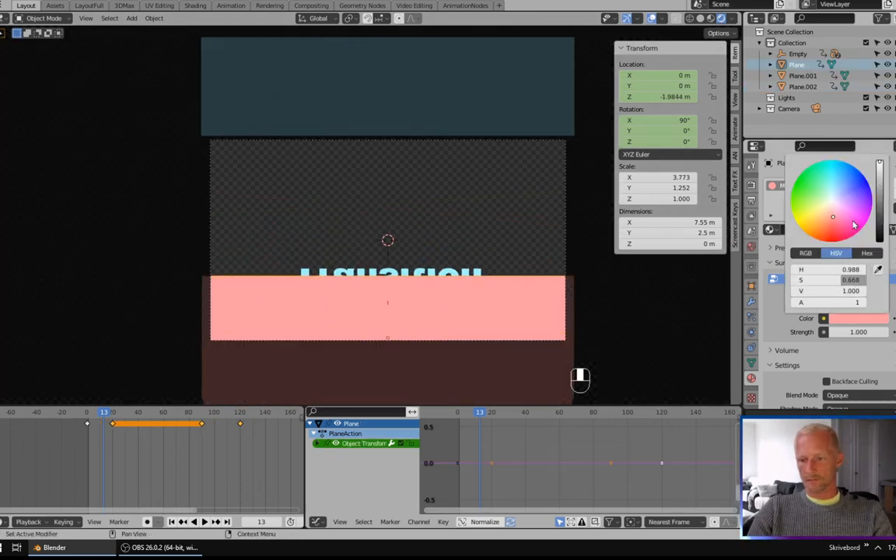
drag(881, 179, 879, 195)
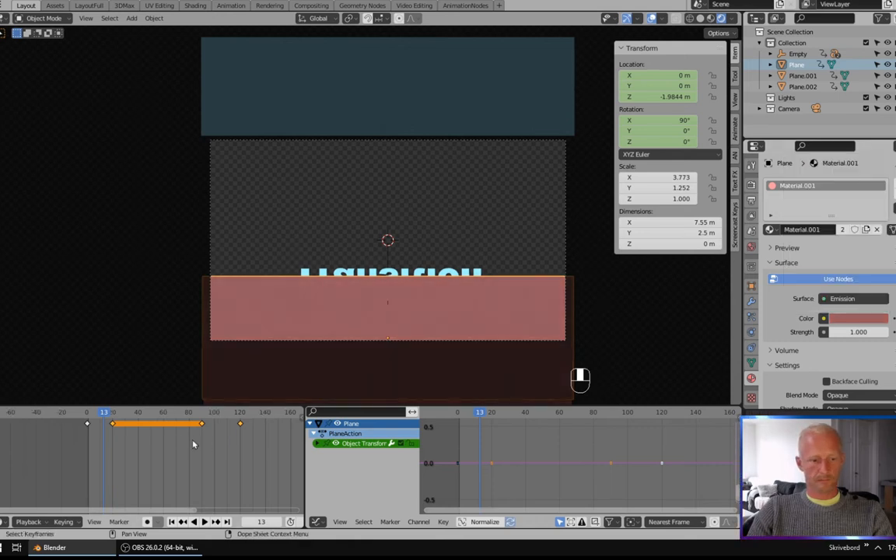
key(space)
key(space)
key(space)
key(space)
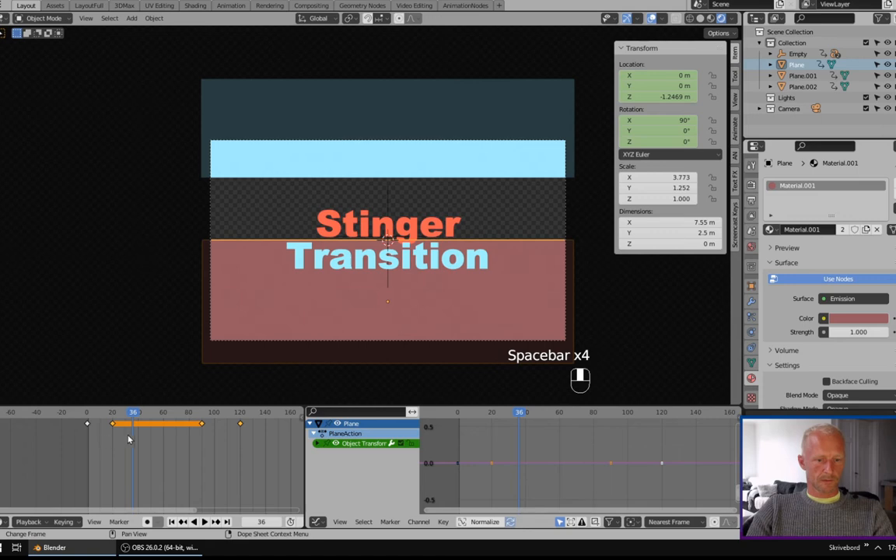
Step: Shift all keyframes of the original lower plane about 13 frames later
middle_drag(532, 322, 436, 322)
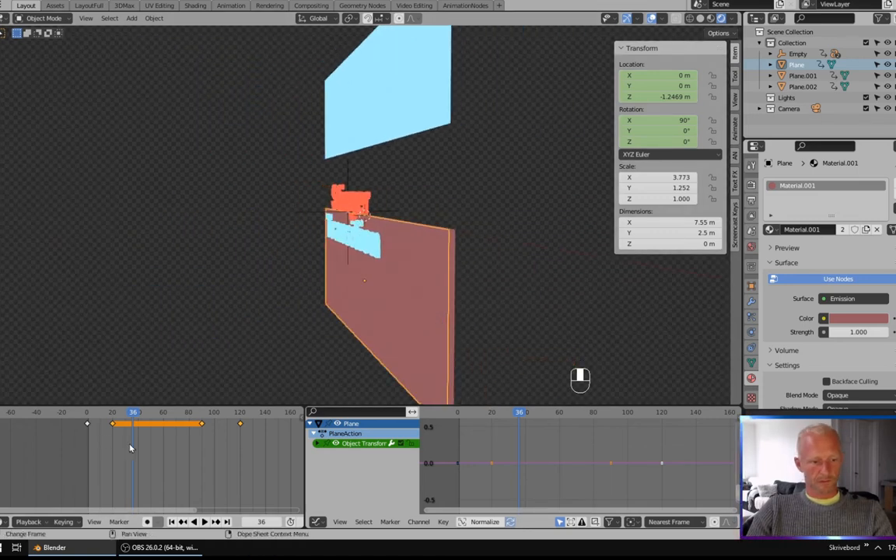
key(g)
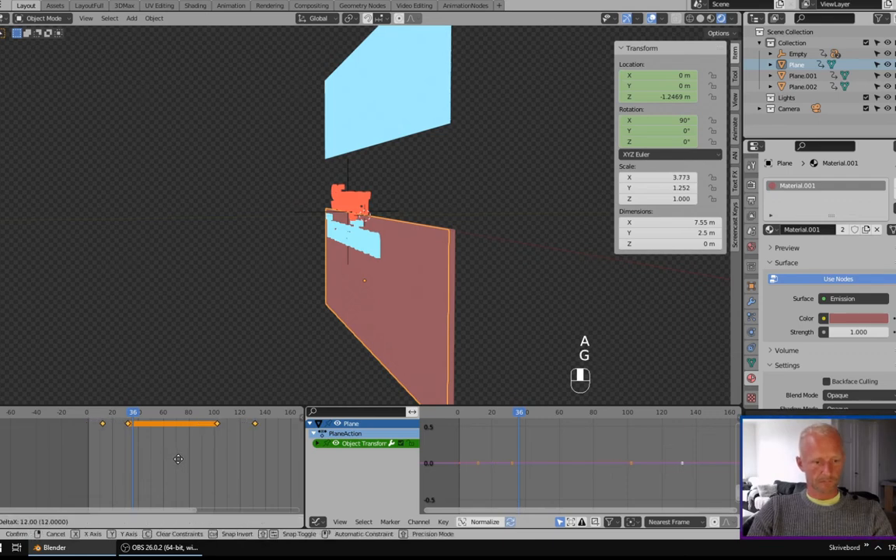
click(179, 459)
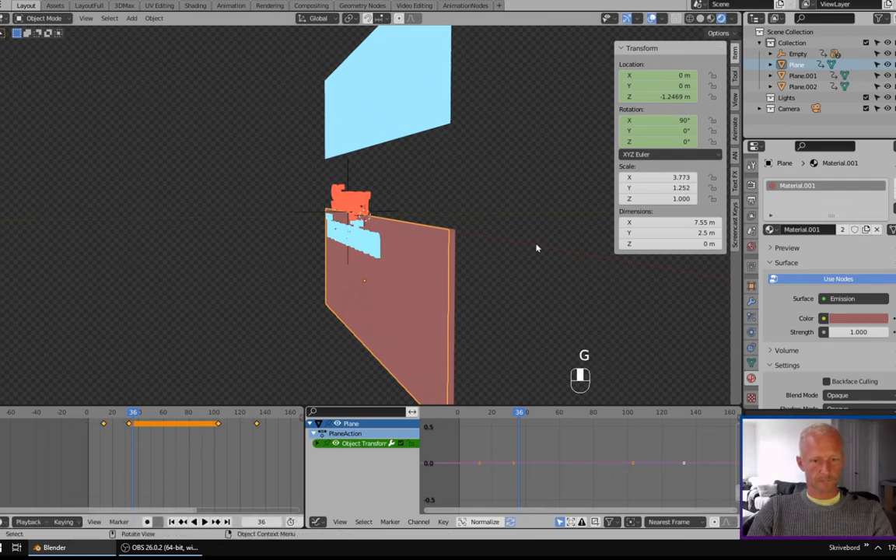
Step: Move the duplicated lower plane's keyframes about 10 frames earlier, starting at frame 1, and replay the opening
click(455, 285)
key(g)
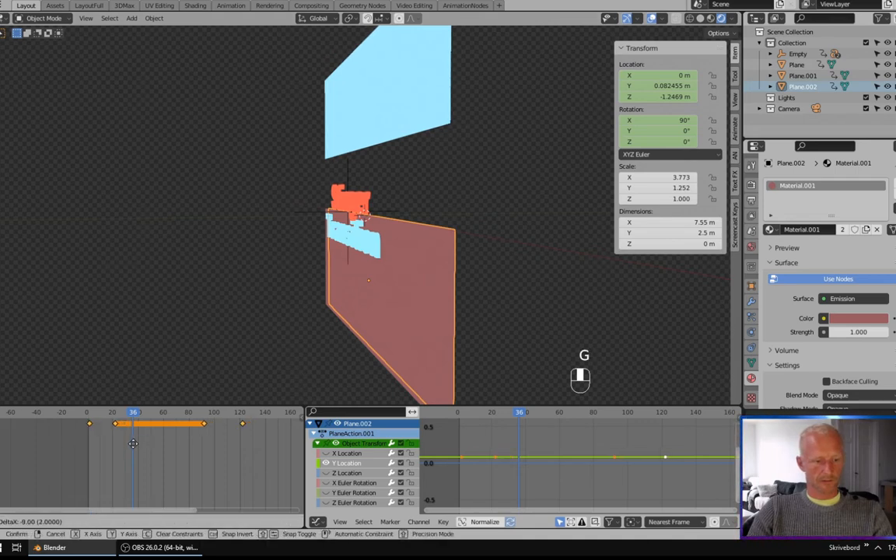
click(135, 449)
click(84, 411)
key(space)
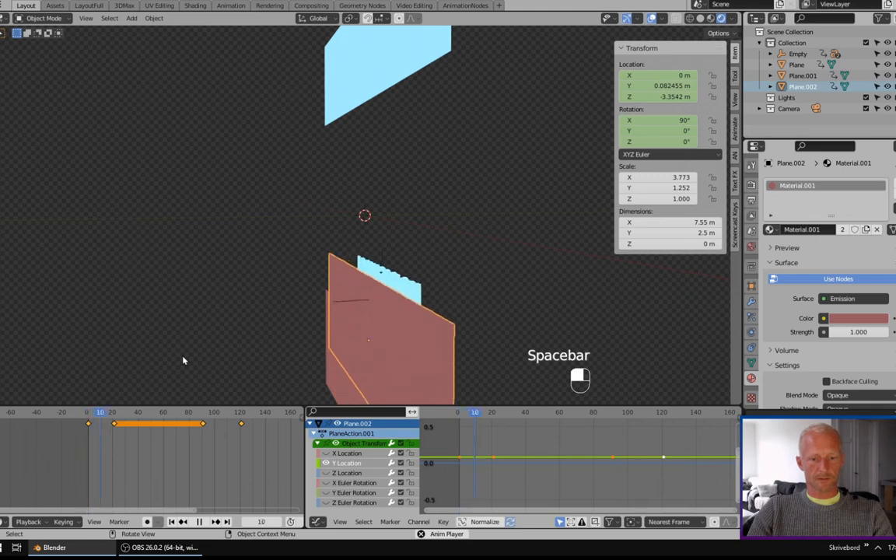
key(space)
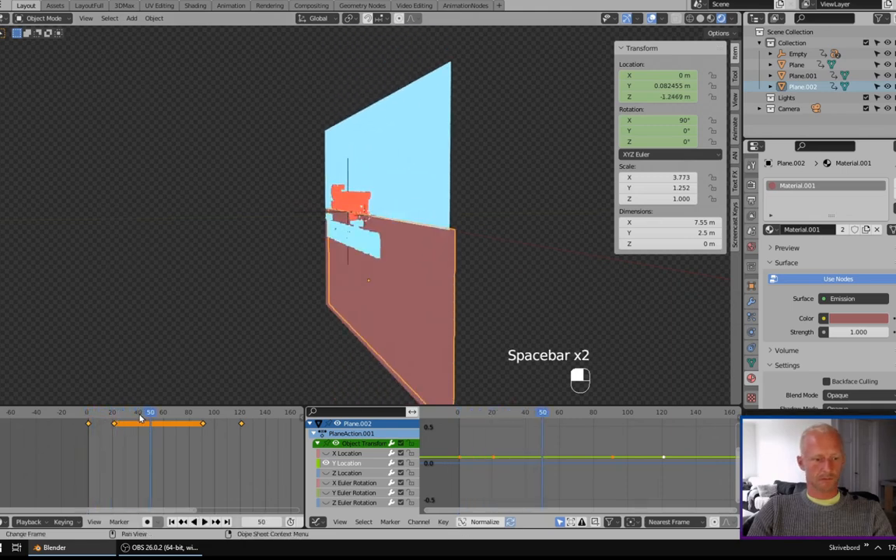
click(95, 414)
key(space)
key(space)
key(space)
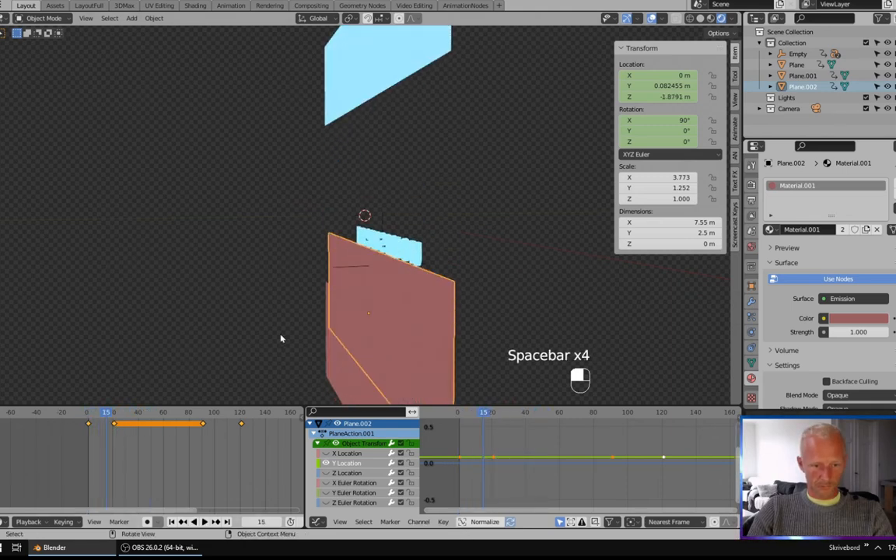
key(space)
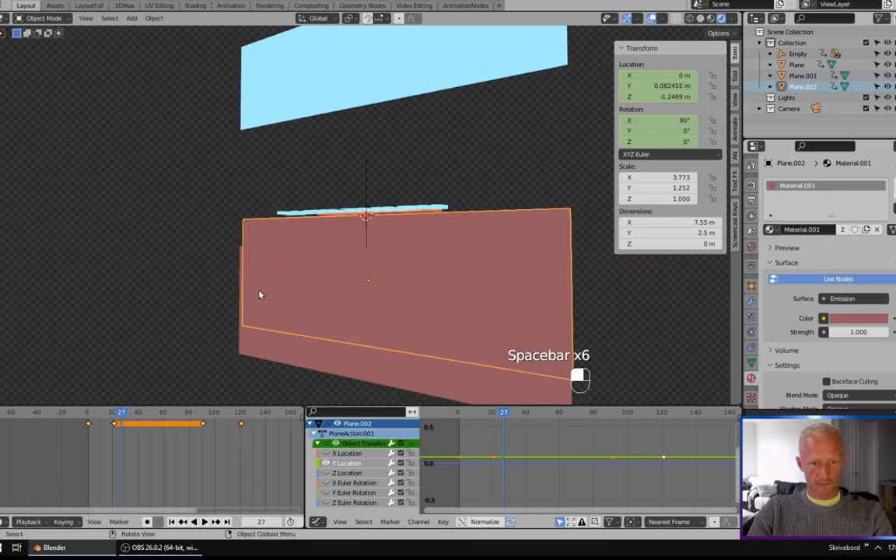
Step: Give the original lower plane its own single-user copy of the material and brighten its emission color to light pink
click(248, 304)
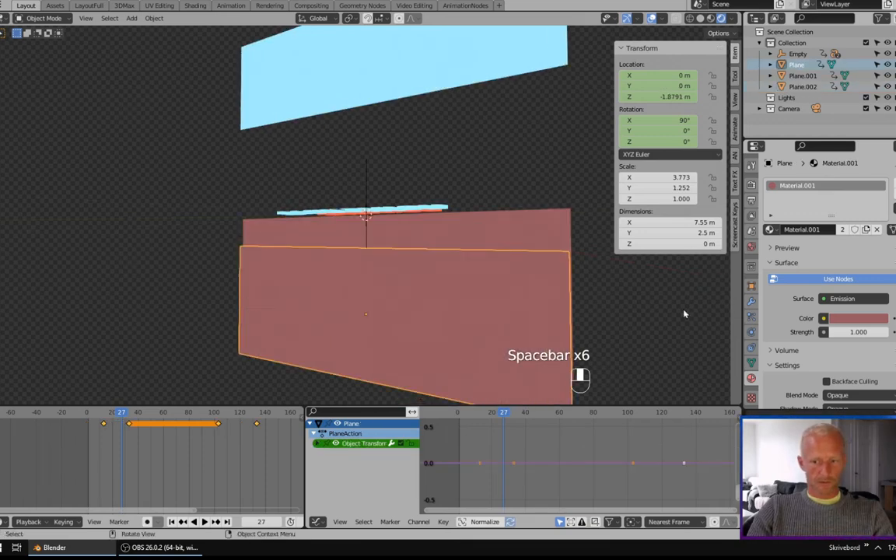
click(842, 229)
click(849, 320)
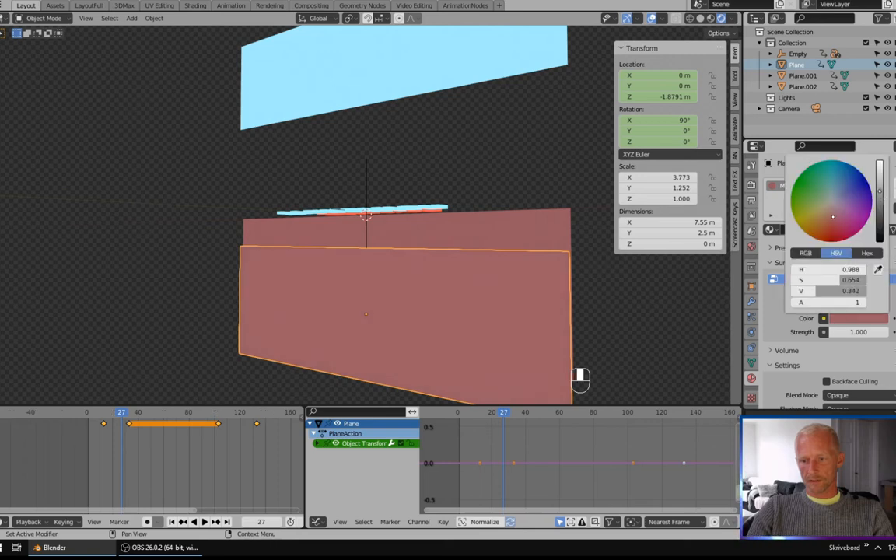
drag(850, 291, 887, 291)
Step: Replay the opening in the perspective and camera views to check how the two lower planes layer
key(space)
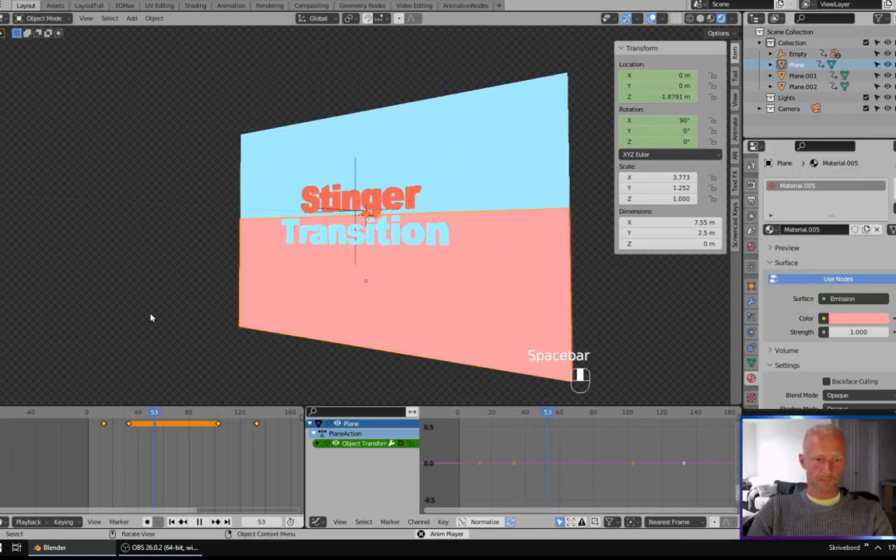
key(space)
key(shift+Left)
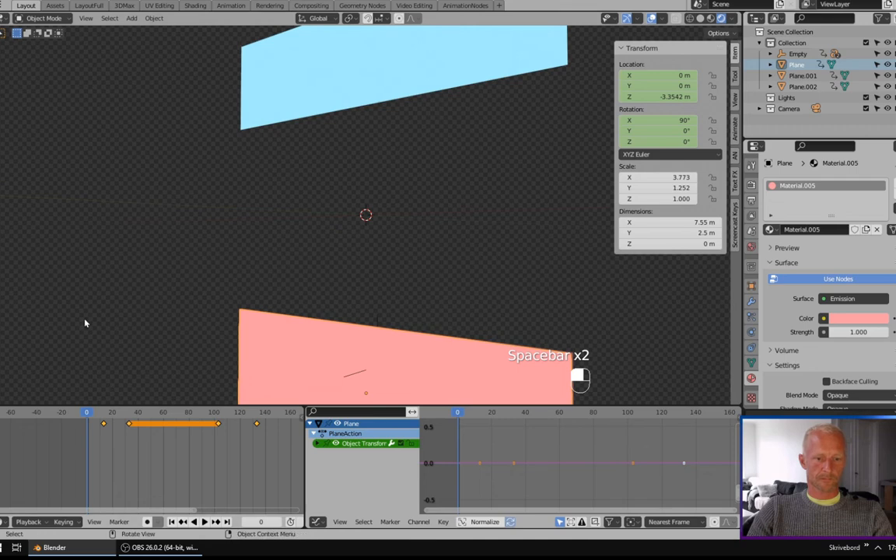
key(space)
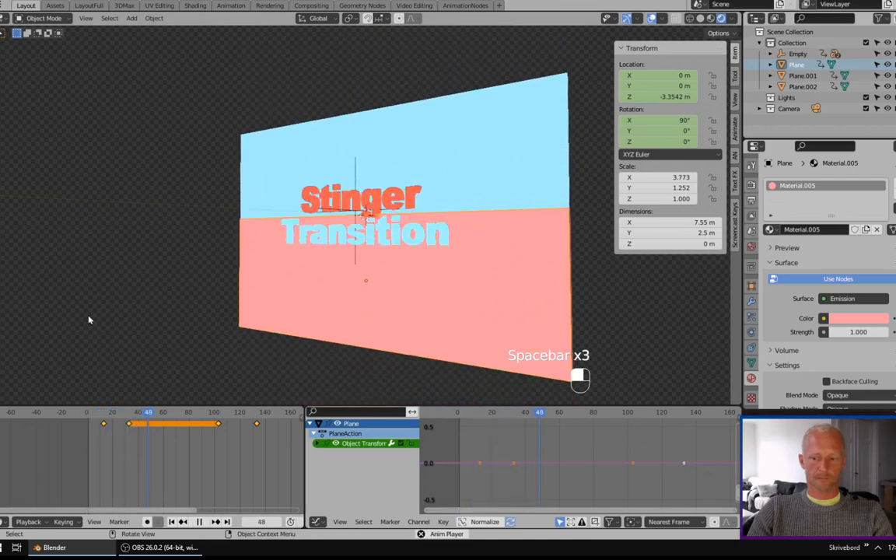
key(space)
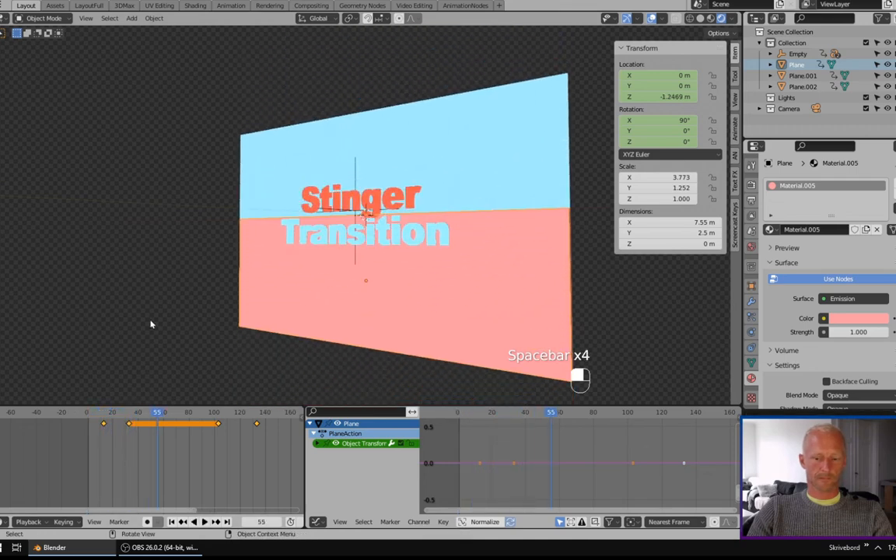
key(KP_0)
key(space)
key(space)
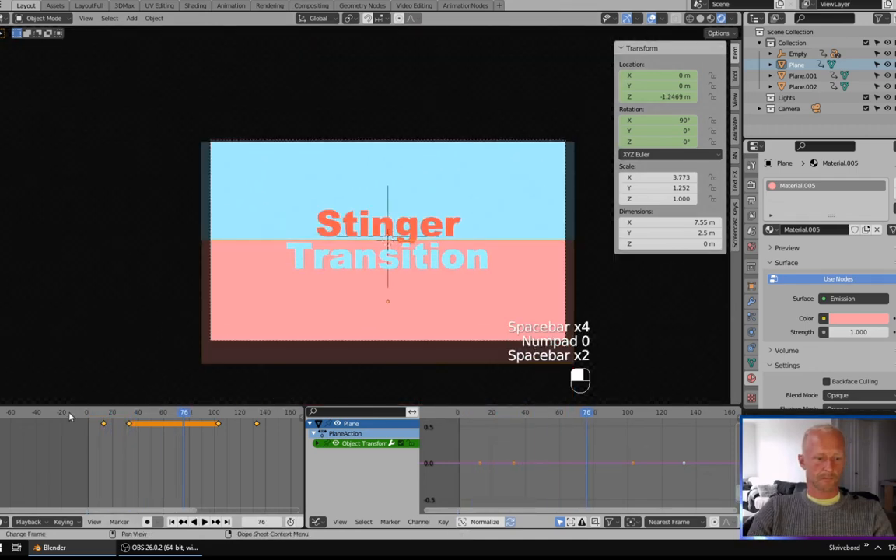
key(space)
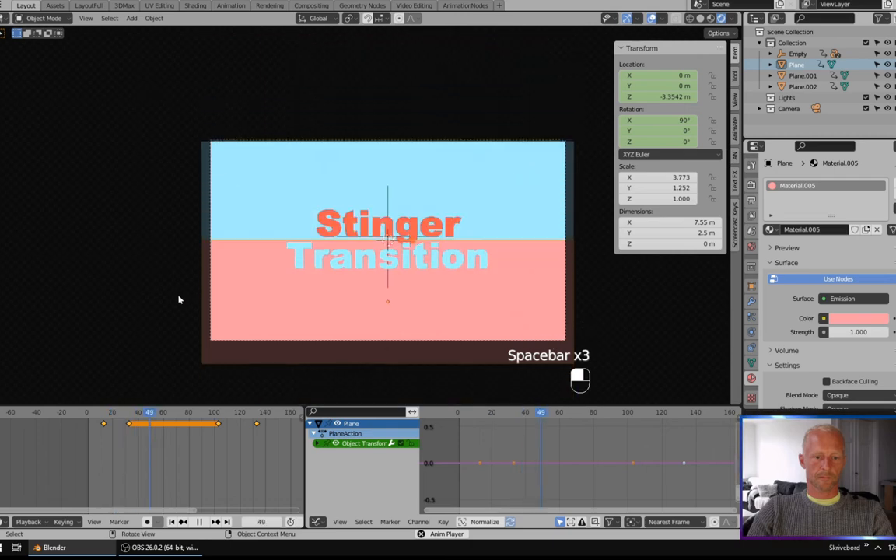
key(space)
Step: Duplicate the upper light-blue plane in place
middle_drag(190, 295, 127, 304)
middle_drag(506, 269, 505, 190)
click(506, 190)
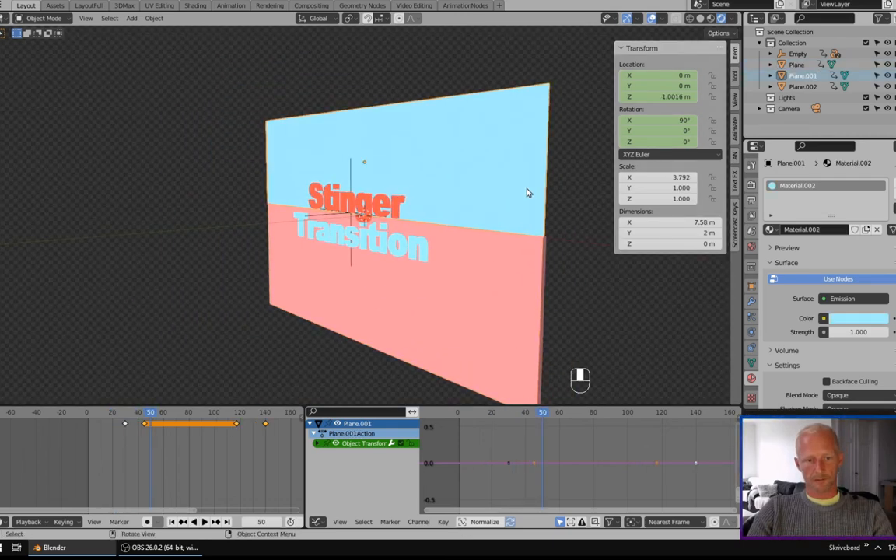
key(shift+d)
right_click(531, 192)
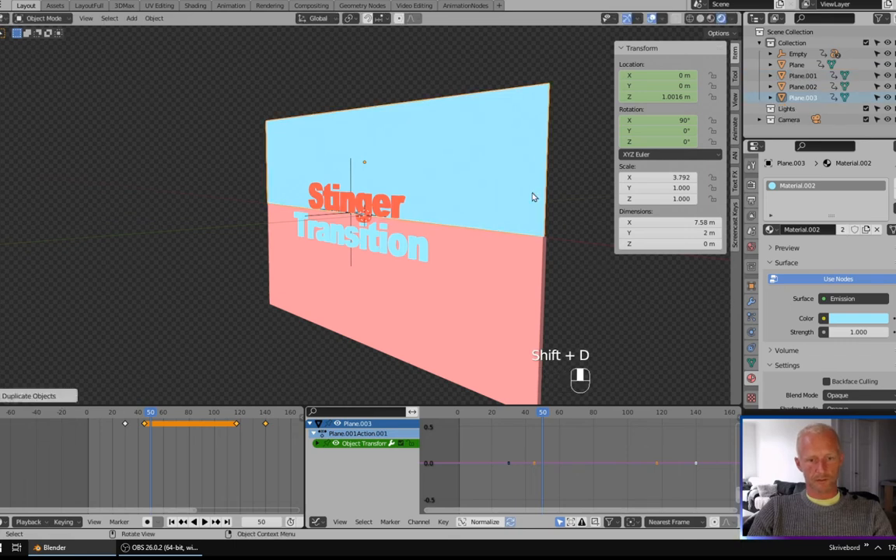
Step: Show only the Y Location curve of the duplicated upper plane in the graph editor and make it the active channel
click(317, 443)
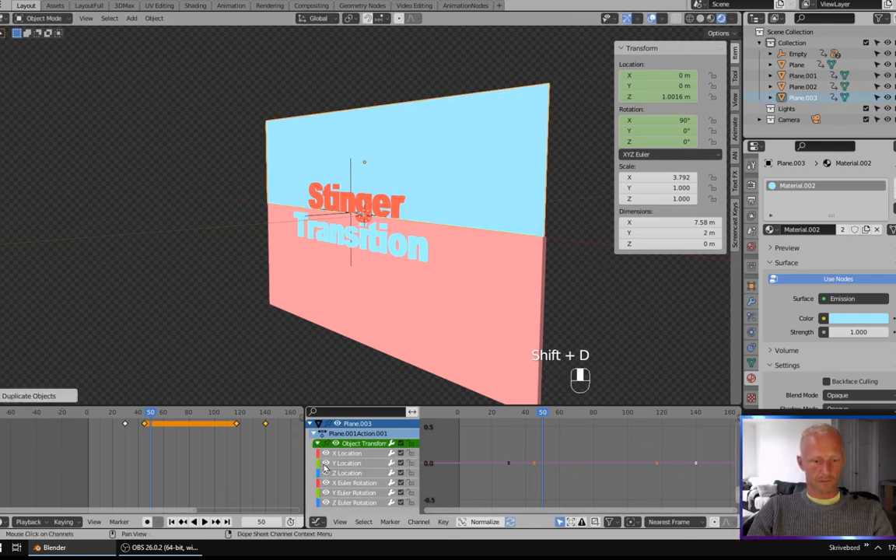
drag(327, 476, 327, 510)
click(325, 453)
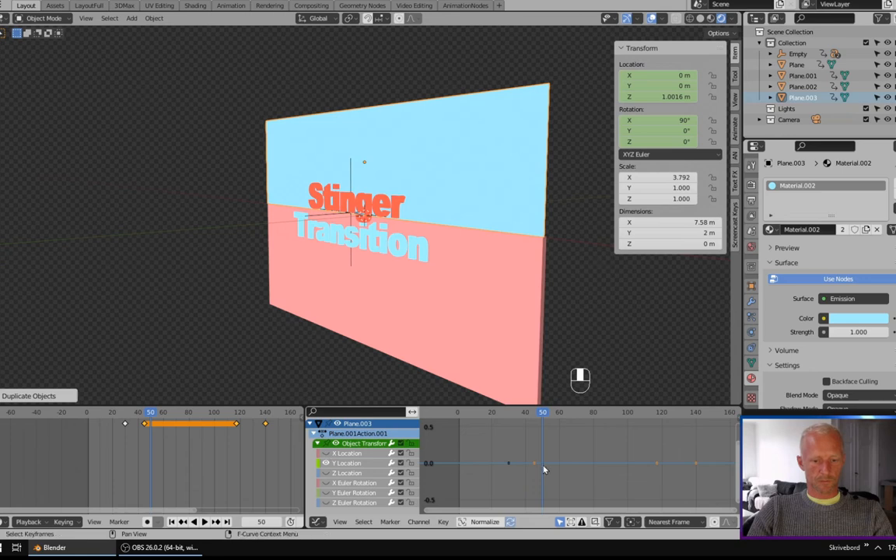
click(359, 463)
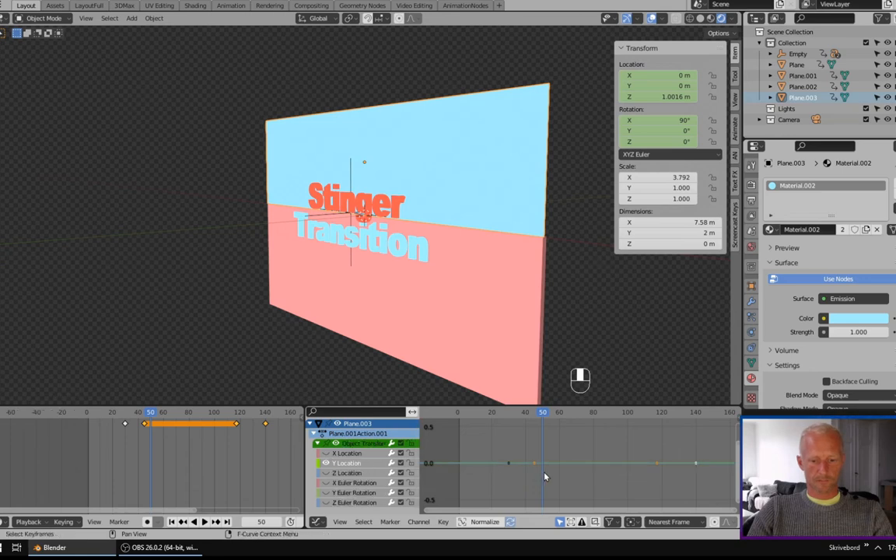
Step: Raise all Y Location keyframes of the duplicated upper plane to about 0.05 m so it sits behind the original
key(a)
key(a)
key(a)
key(g)
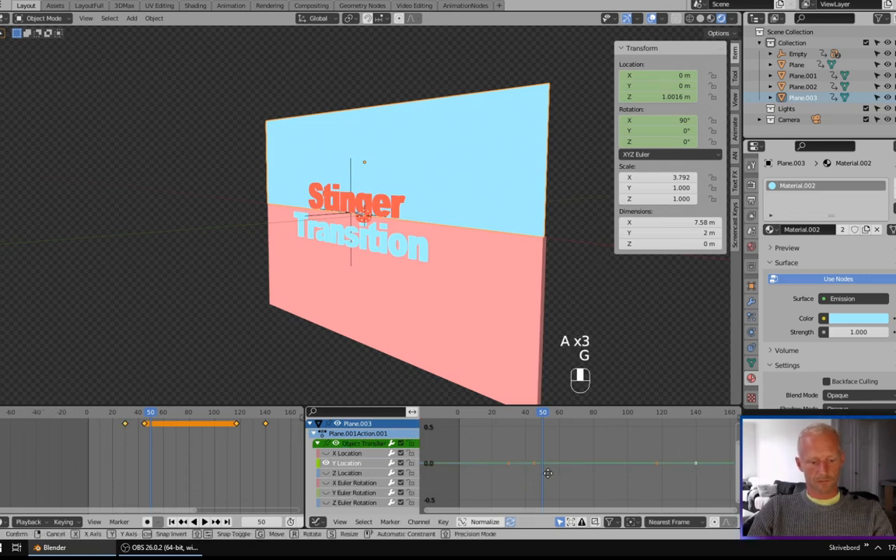
key(shift)
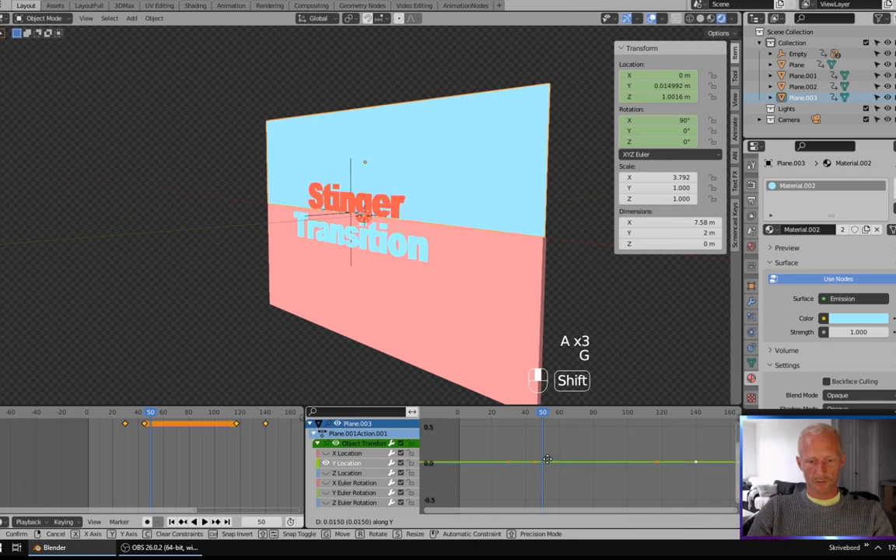
mouse_move(545, 440)
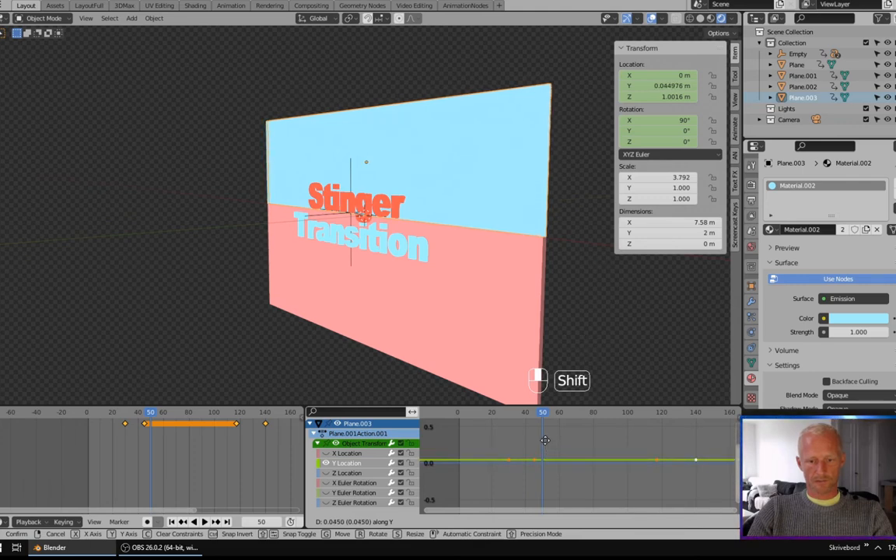
click(545, 437)
middle_drag(549, 233, 496, 231)
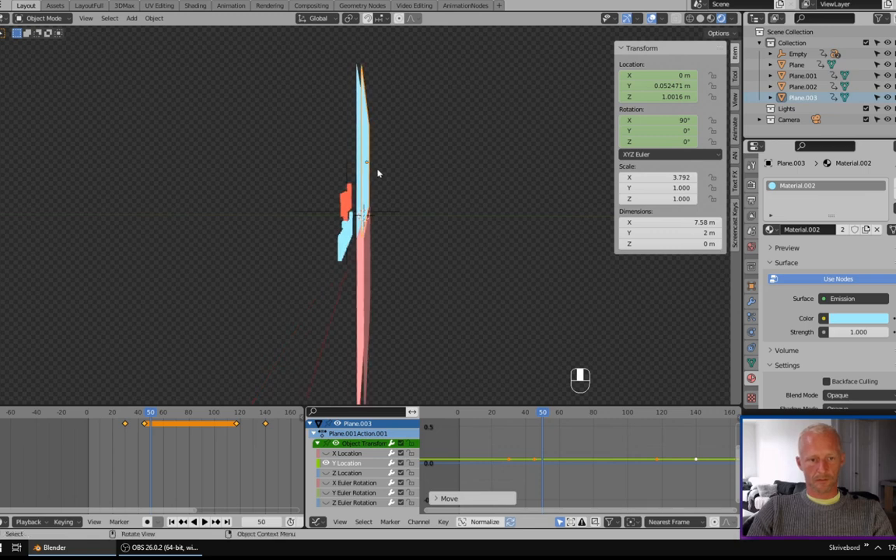
Step: Give the duplicated upper plane its own single-user copy of the material and darken its emission color to dark teal
click(855, 318)
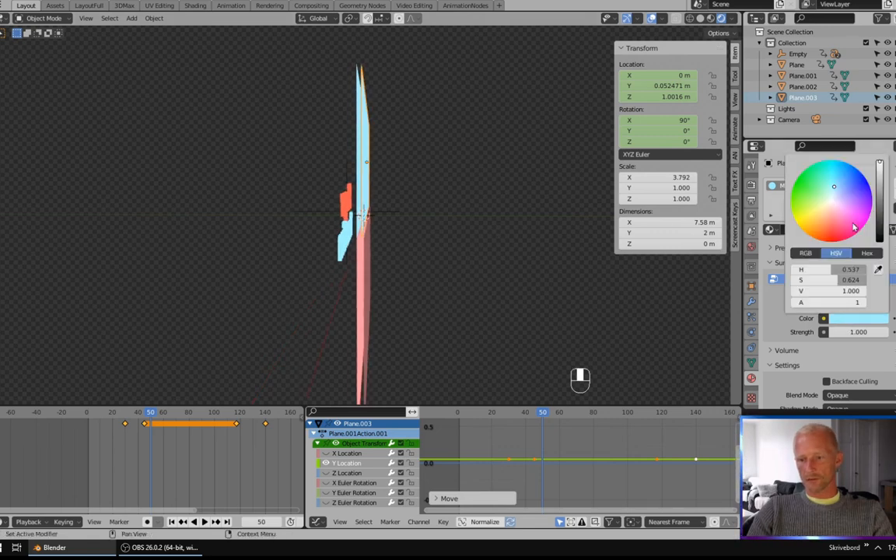
scroll(853, 241, down, 5)
middle_drag(420, 303, 391, 303)
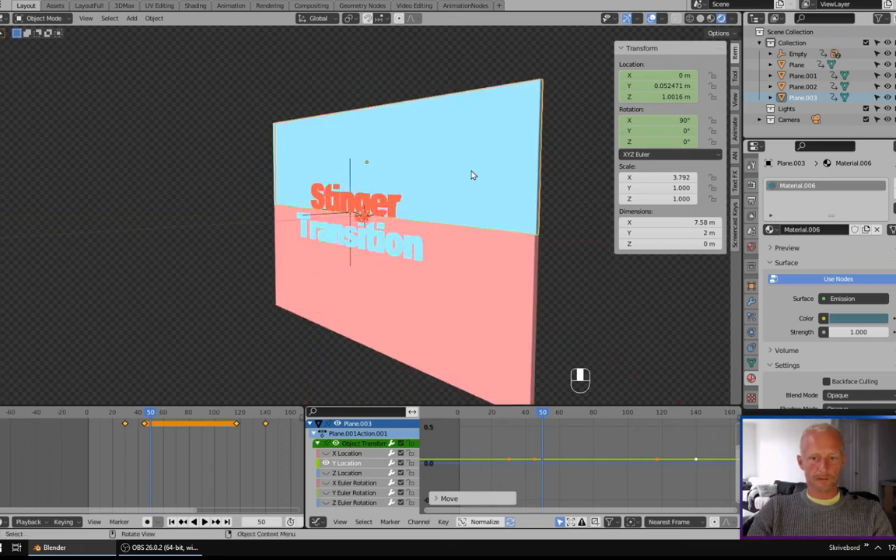
Step: Move all keyframes of the original upper plane about 7 frames later and replay the opening part of the animation
click(471, 175)
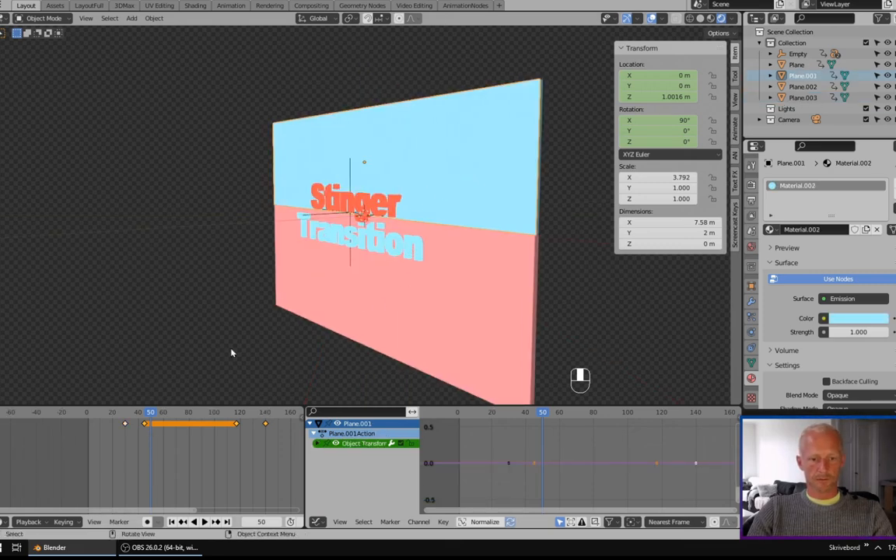
shift+click(124, 424)
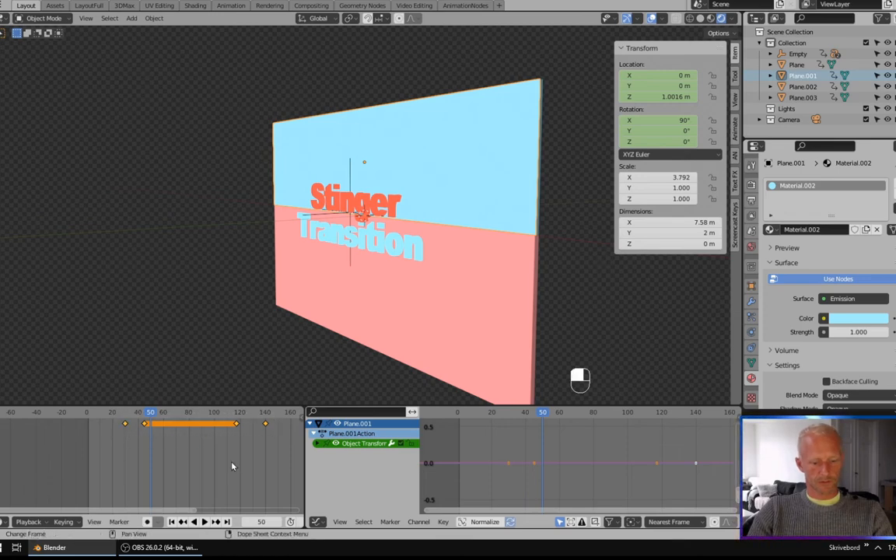
key(g)
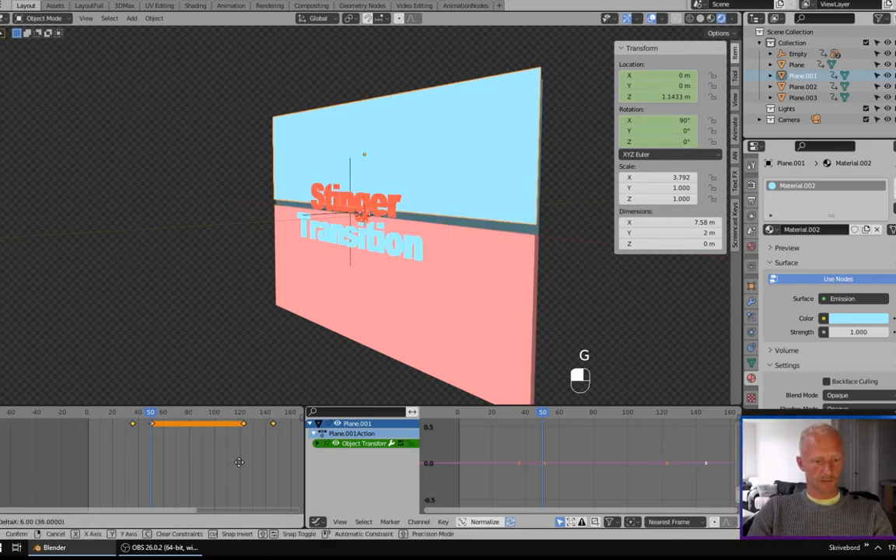
click(237, 467)
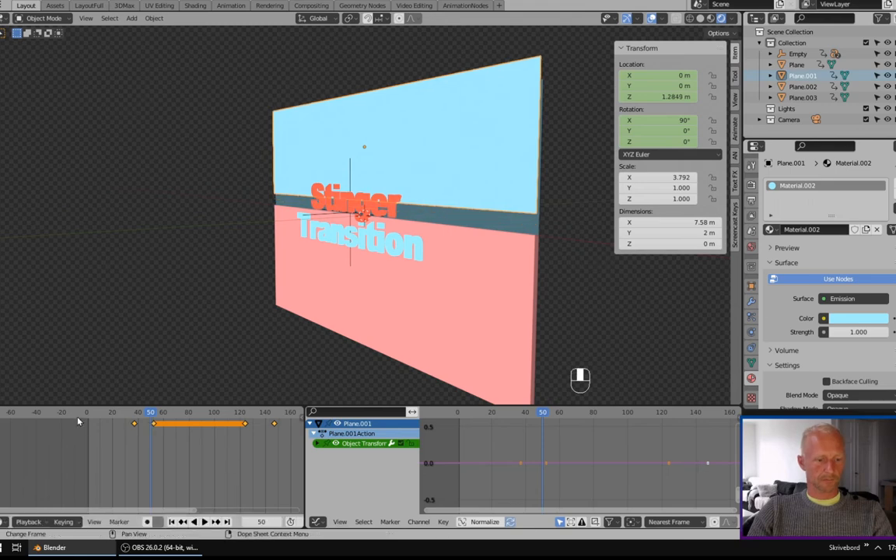
key(space)
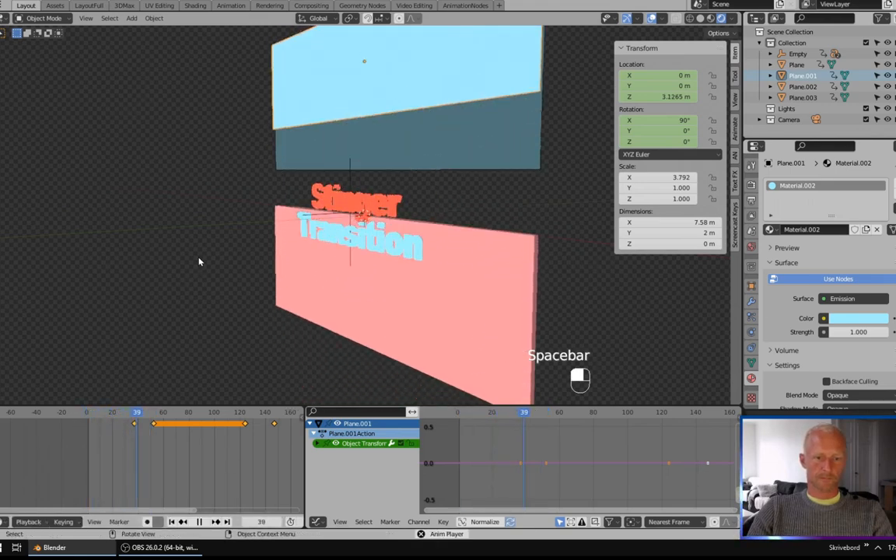
key(space)
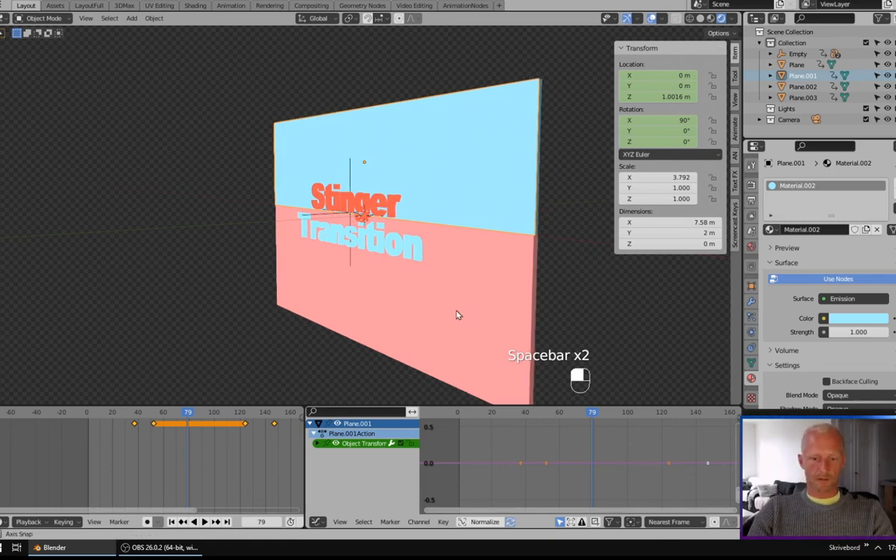
Step: Replay the whole transition from frame 0 in the camera view to check how the layered planes close and reopen
middle_drag(458, 314, 513, 301)
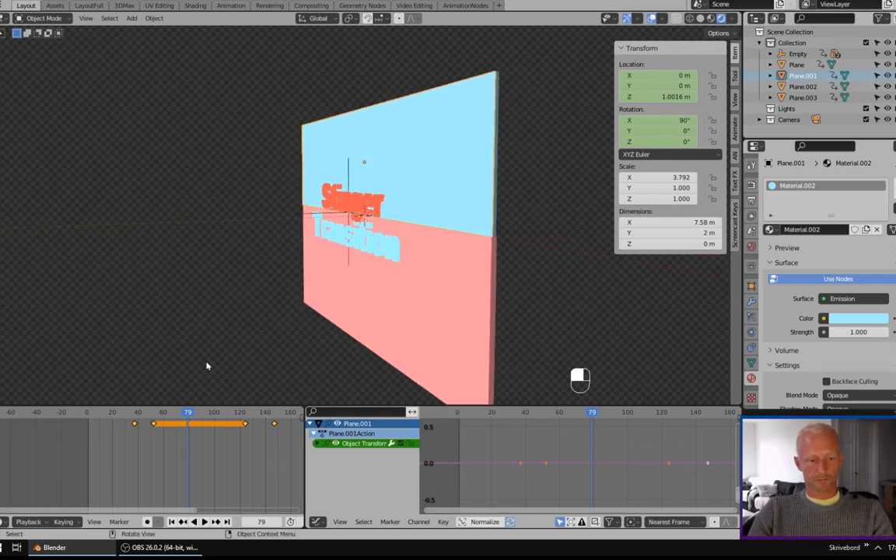
click(87, 412)
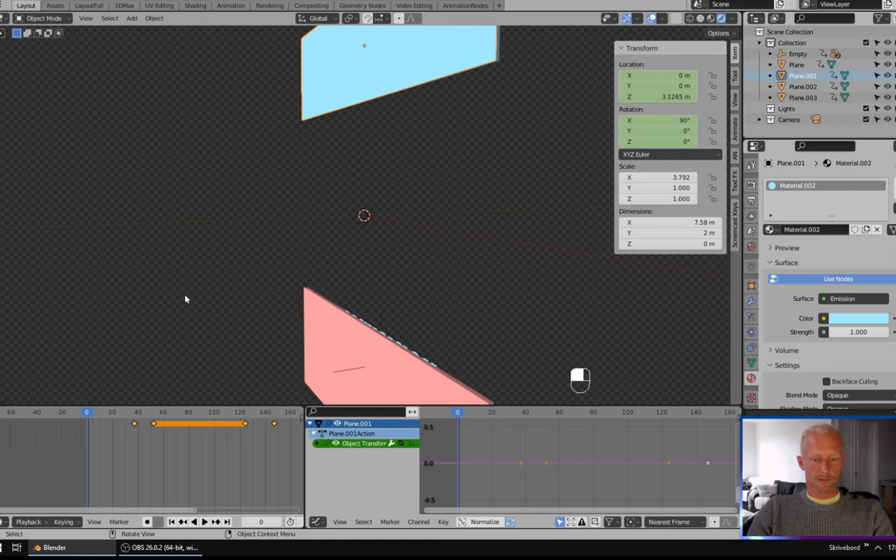
key(KP_0)
key(space)
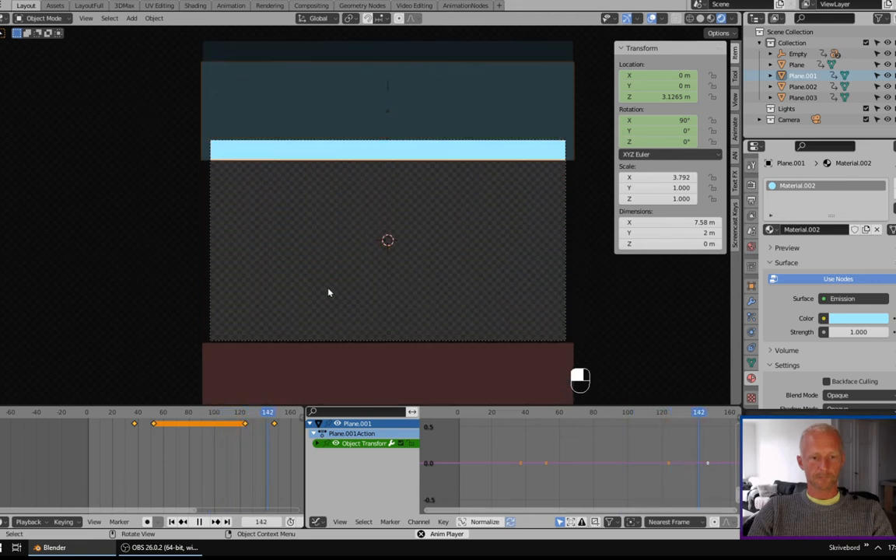
key(space)
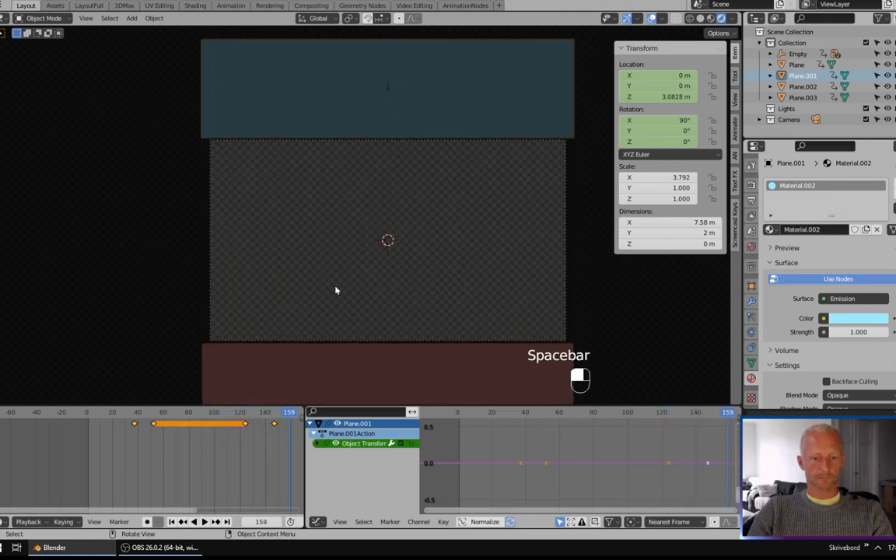
Step: Move the last two keyframes of the original upper plane about 9 frames earlier and replay the reopening
drag(290, 413, 236, 415)
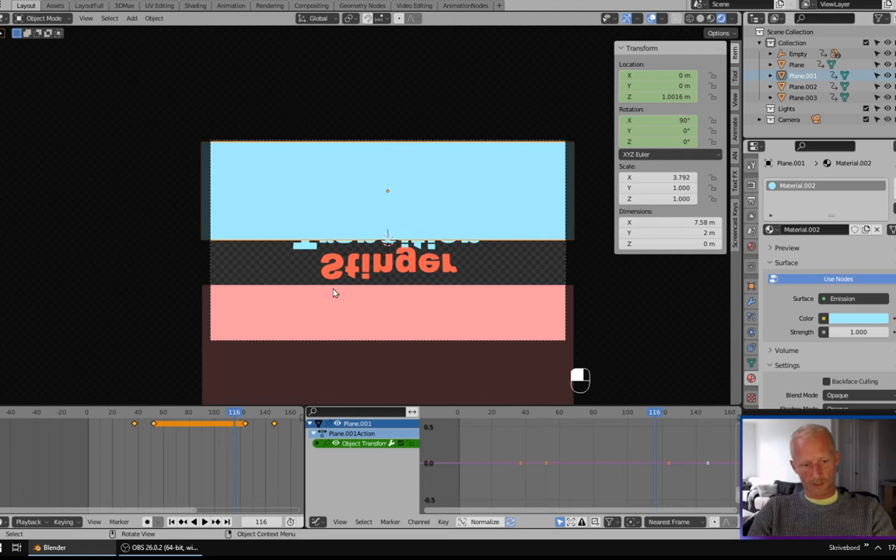
drag(232, 445, 301, 420)
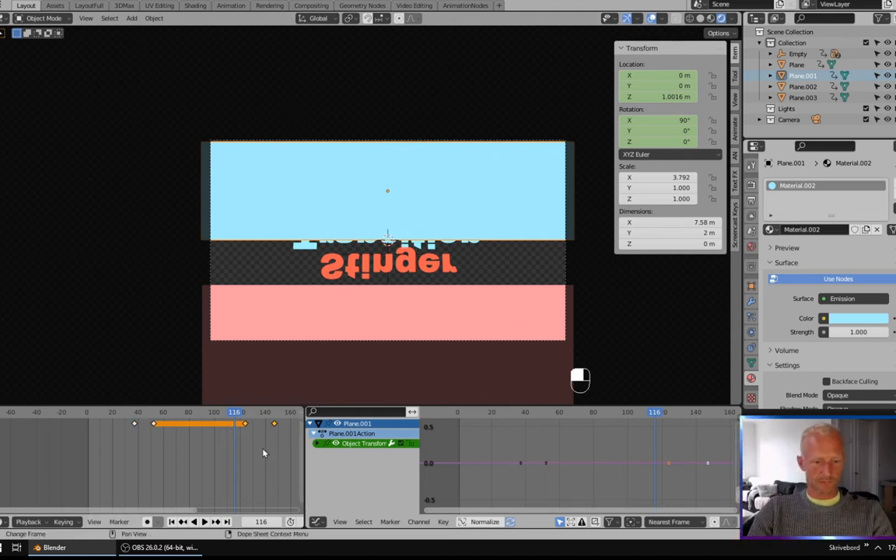
key(g)
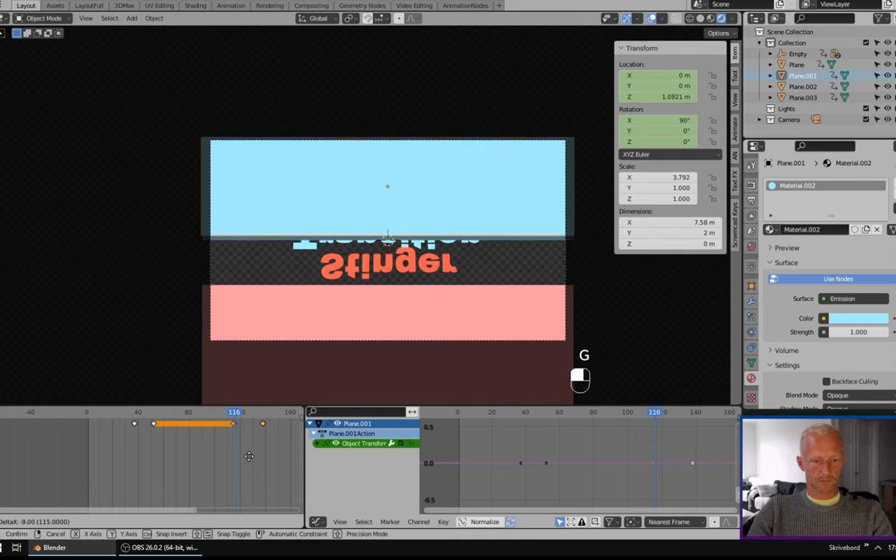
click(217, 413)
key(space)
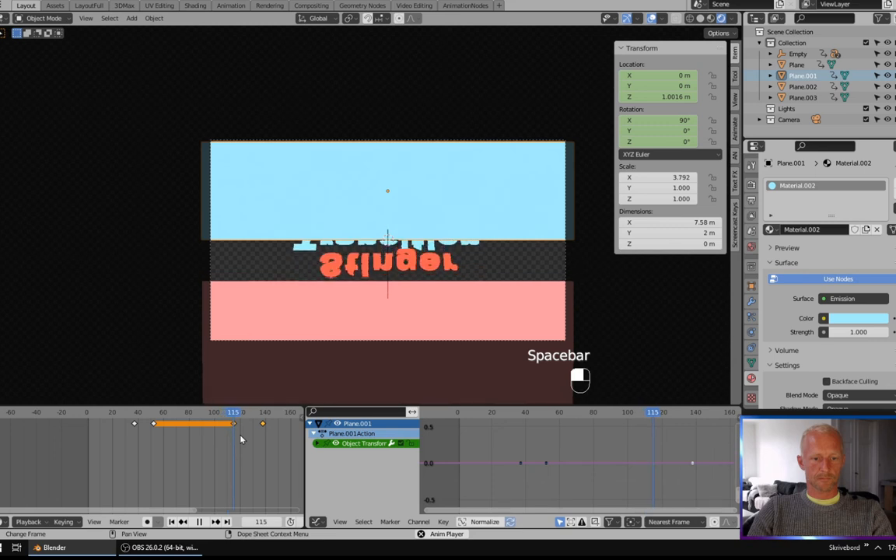
key(space)
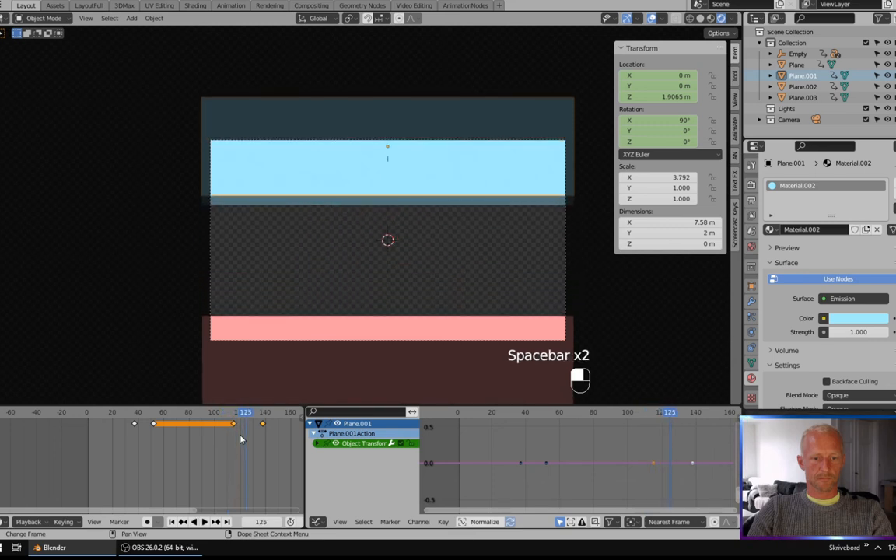
Step: Move the last two keyframes of the light-pink lower plane about 8 frames earlier and replay the reopening
click(316, 327)
drag(284, 450, 211, 428)
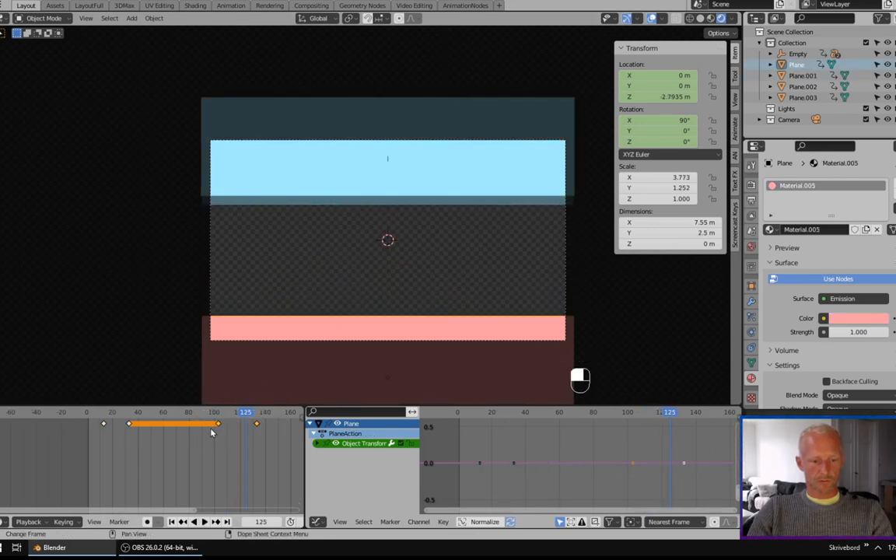
key(g)
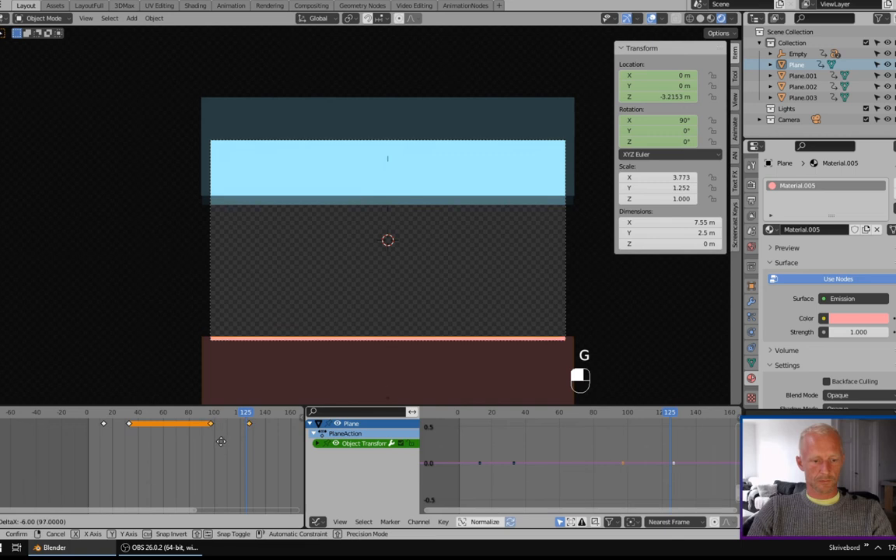
click(216, 441)
key(space)
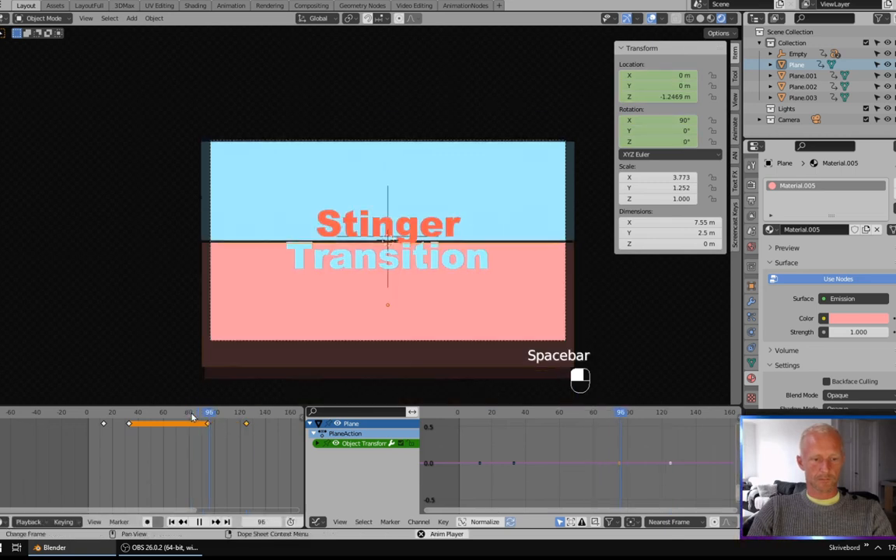
key(space)
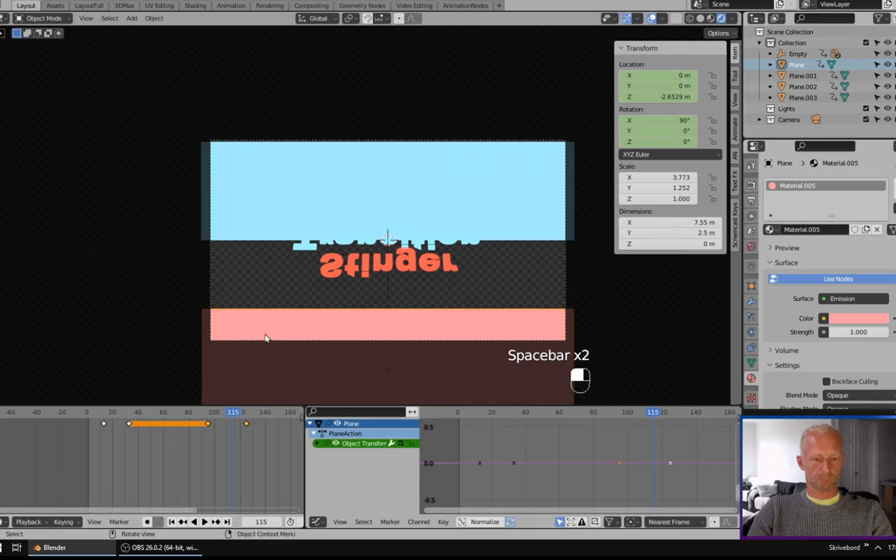
Step: Move the last two keyframes of the darker lower plane about 10 frames later and replay the reopening in perspective view
middle_drag(558, 320, 457, 395)
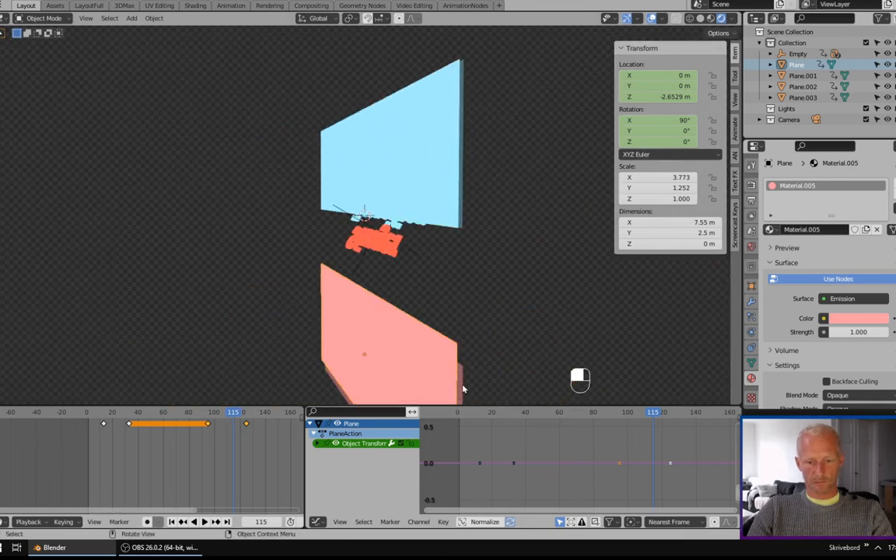
click(462, 388)
drag(198, 431, 261, 424)
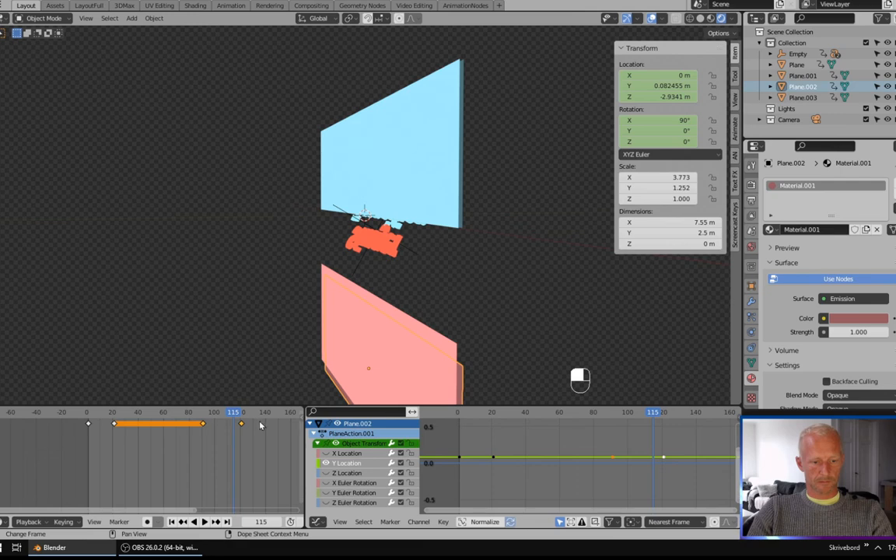
key(g)
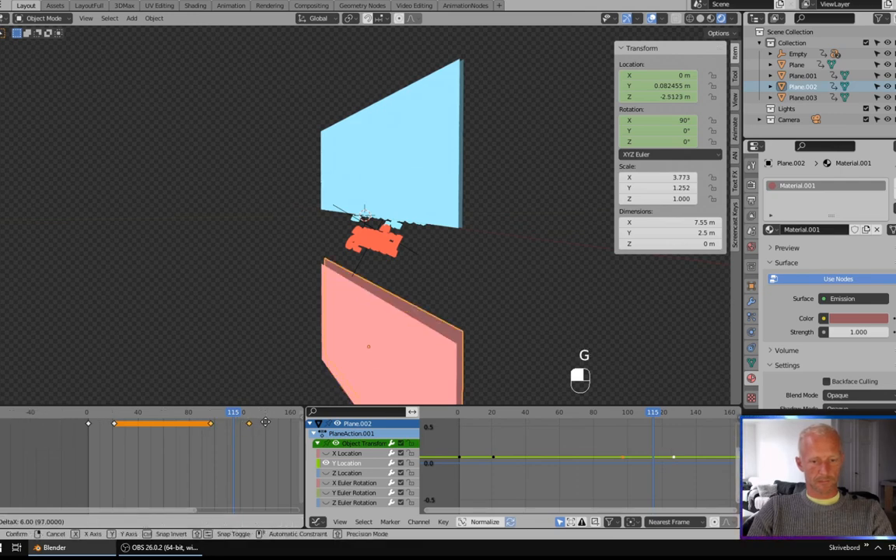
key(shift)
click(270, 423)
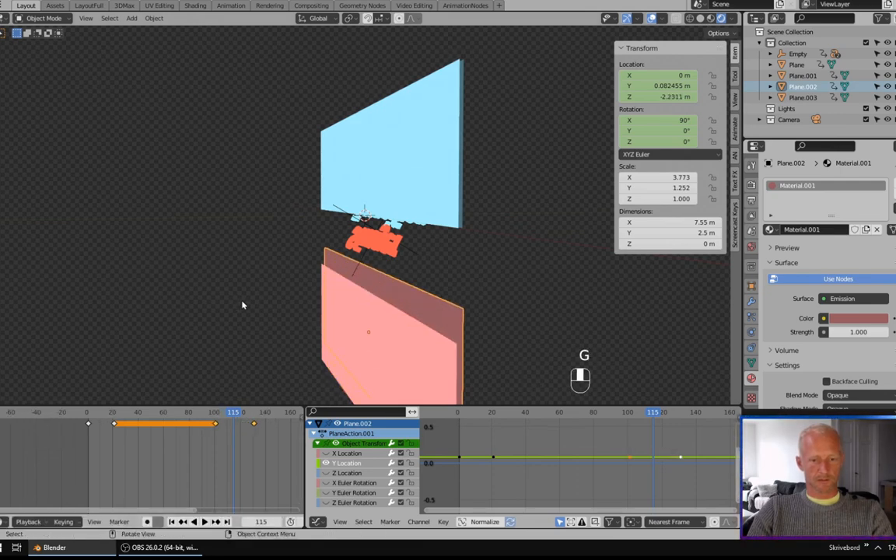
key(space)
key(space)
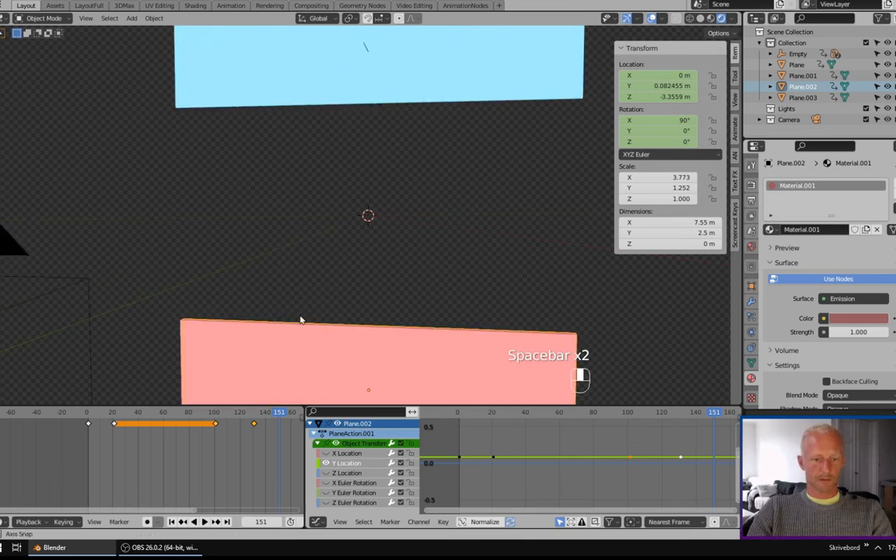
Step: Set the render output path to /tmp\stinger
click(752, 186)
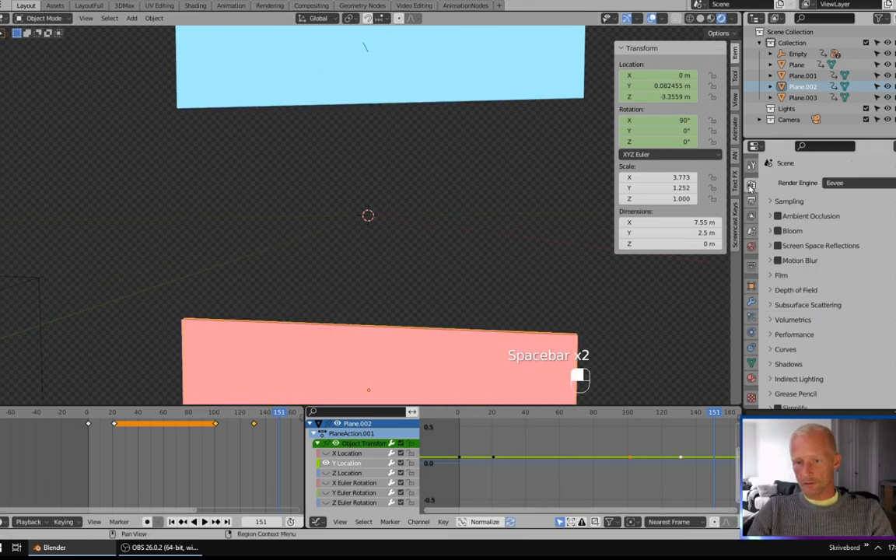
click(751, 199)
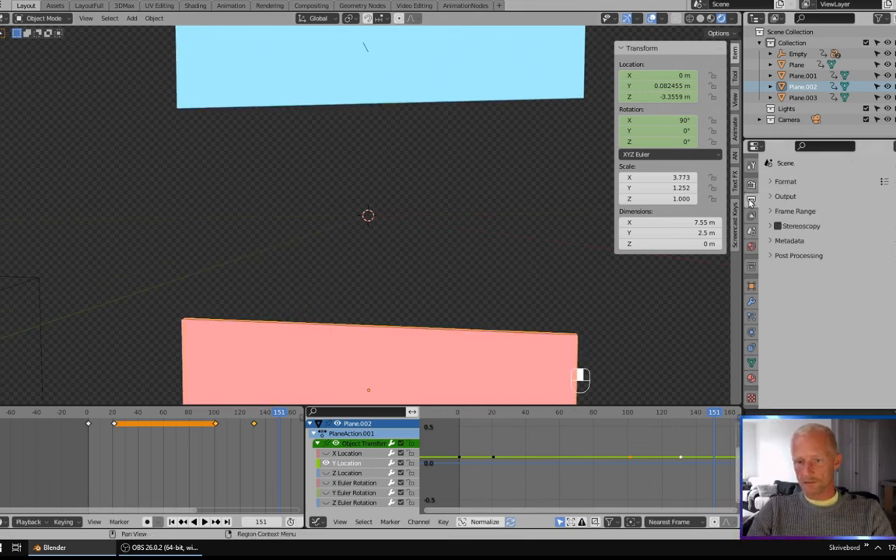
click(784, 197)
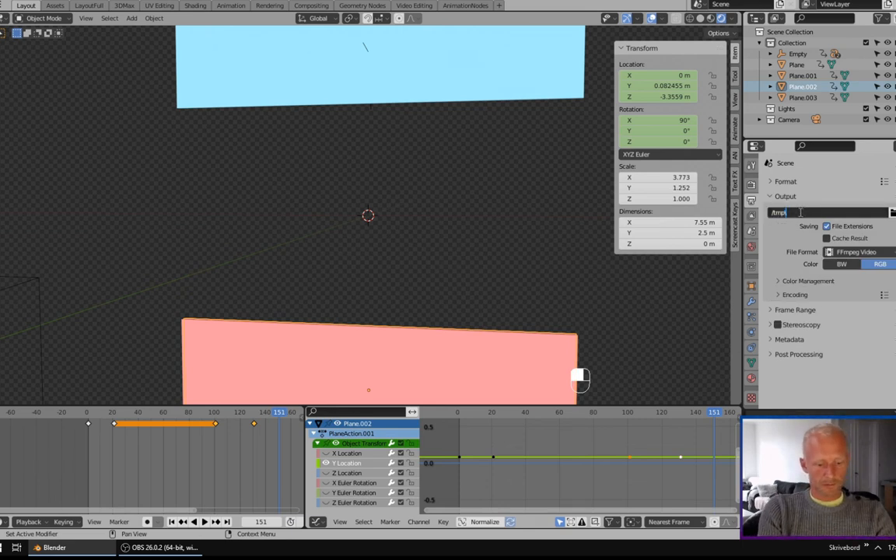
text(ger)
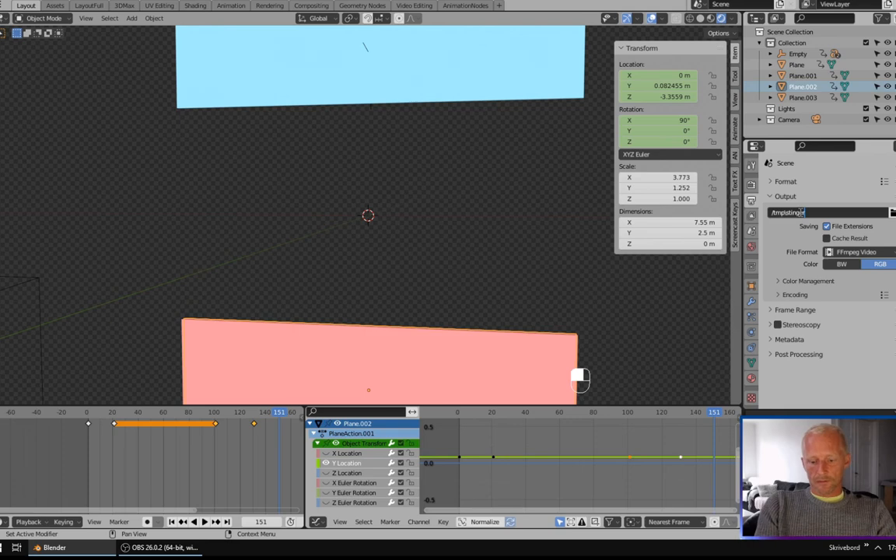
key(Return)
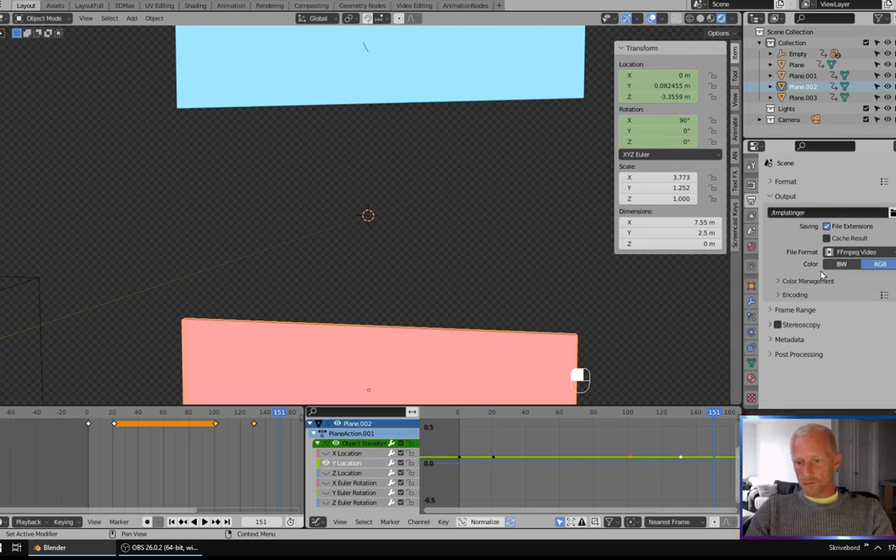
Step: Set the output encoding to a QuickTime container with FFmpeg video codec #1
click(796, 295)
scroll(796, 295, down, 1)
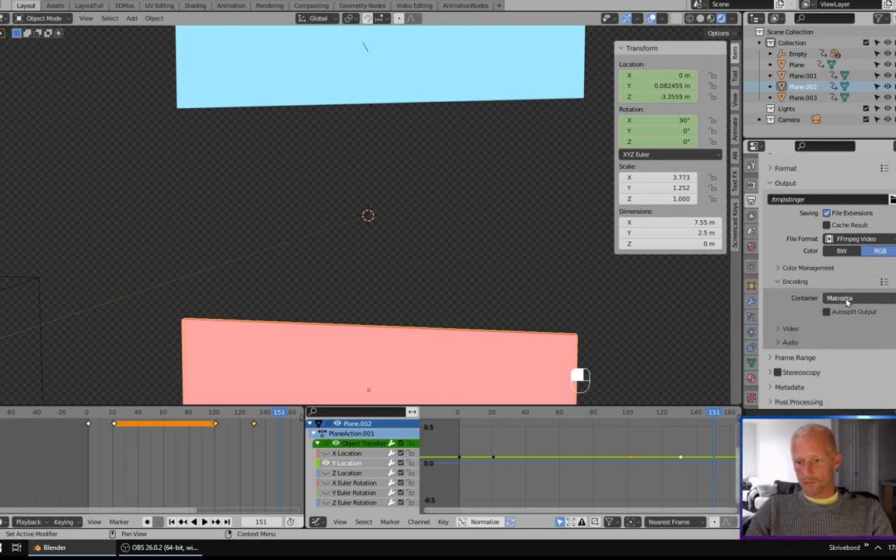
click(842, 298)
click(841, 360)
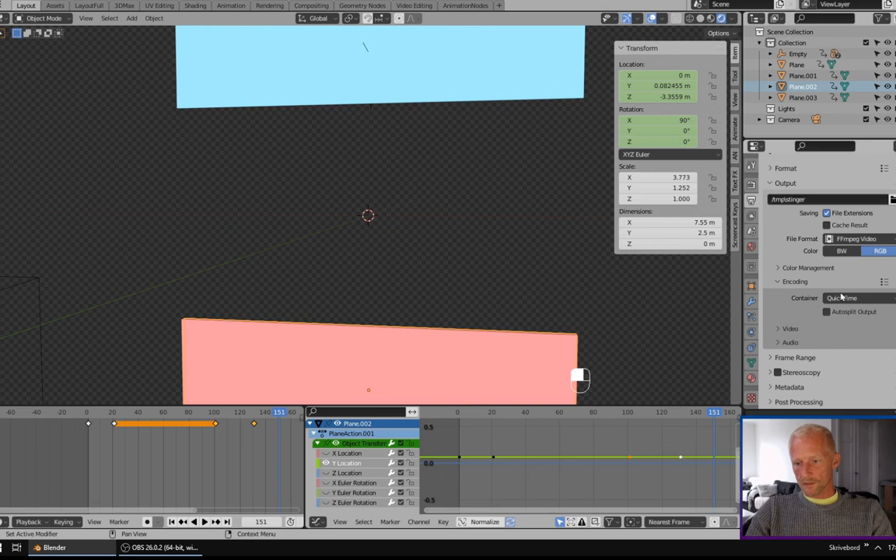
click(792, 331)
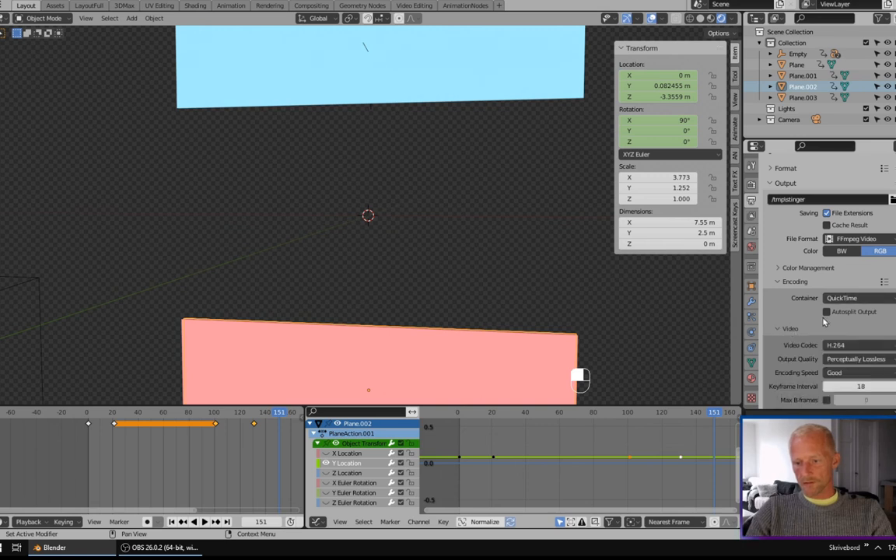
scroll(801, 327, down, 3)
click(848, 272)
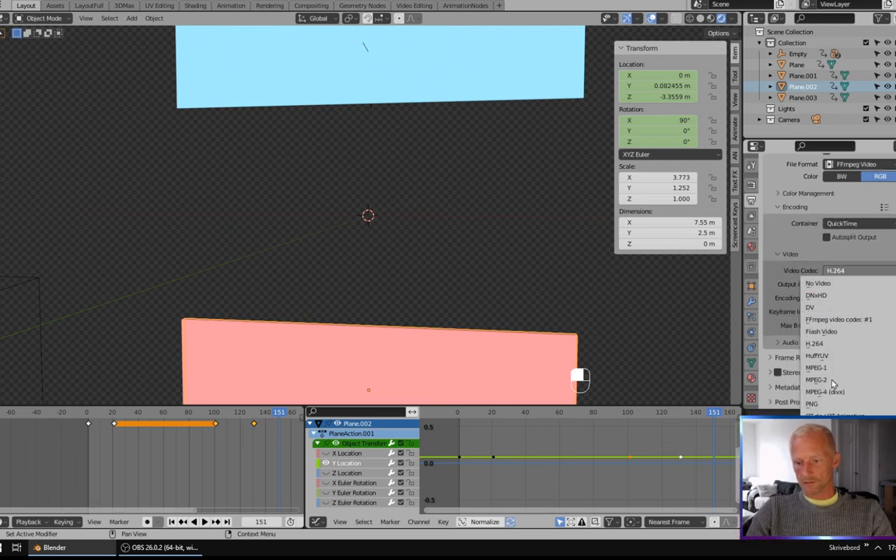
click(846, 321)
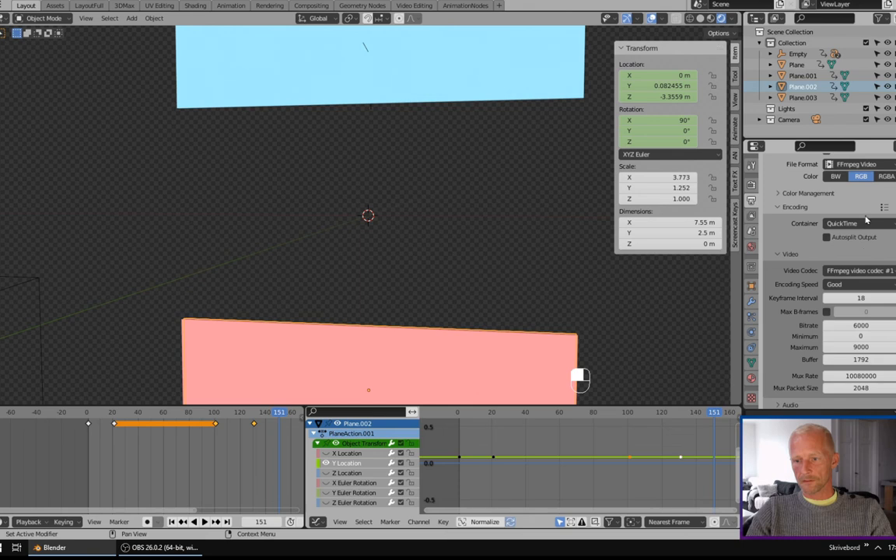
Step: Set the output color mode to RGBA and render the animation
scroll(865, 222, up, 3)
click(886, 265)
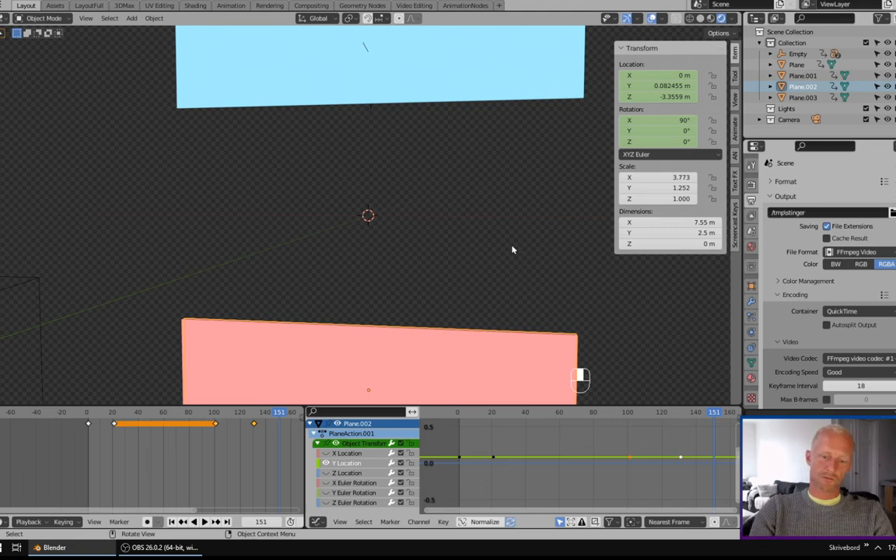
key(ctrl+F12)
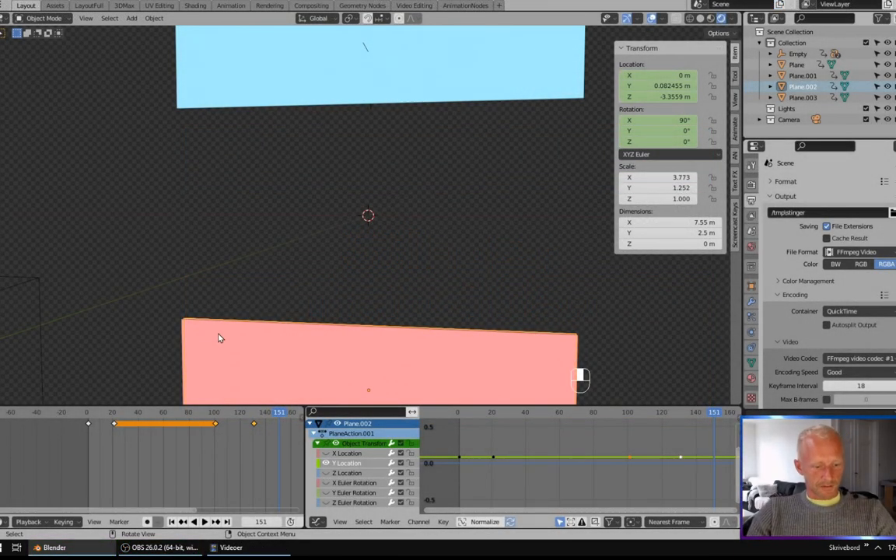
Step: Find the frame where the reopening motion is fully over and set the scene's end frame to 141
middle_drag(242, 455, 132, 453)
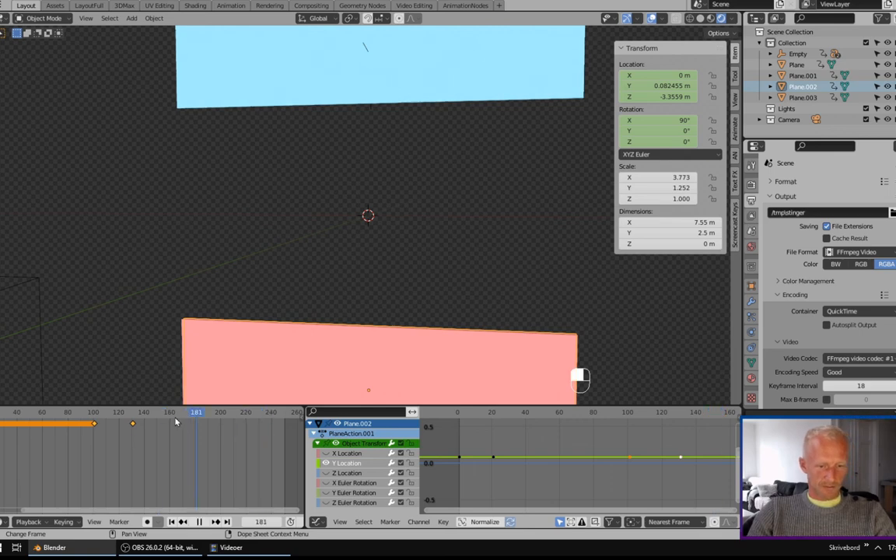
drag(144, 424, 141, 423)
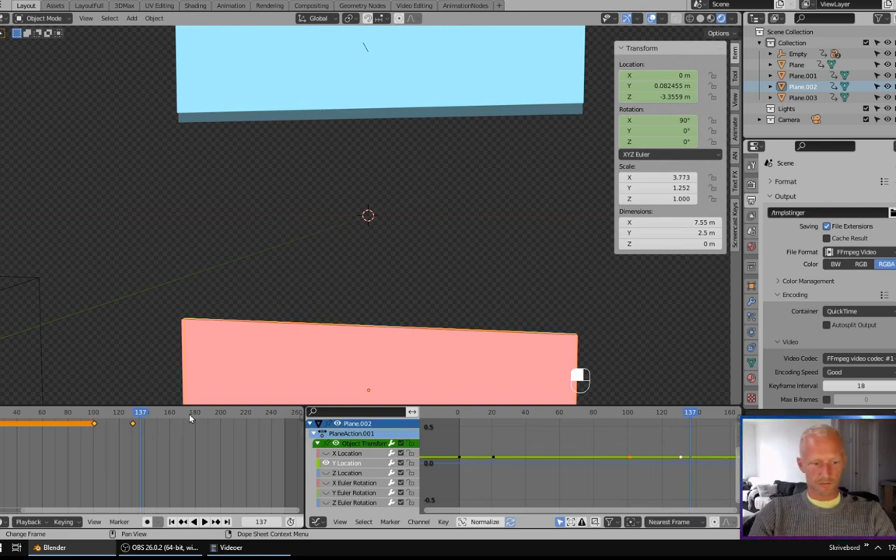
key(Right)
key(Right)
key(Right)
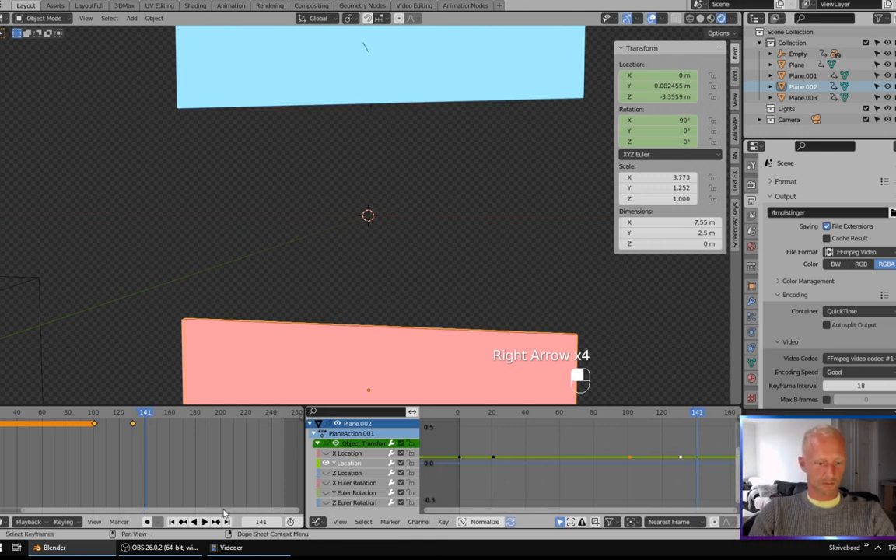
middle_drag(235, 435, 153, 473)
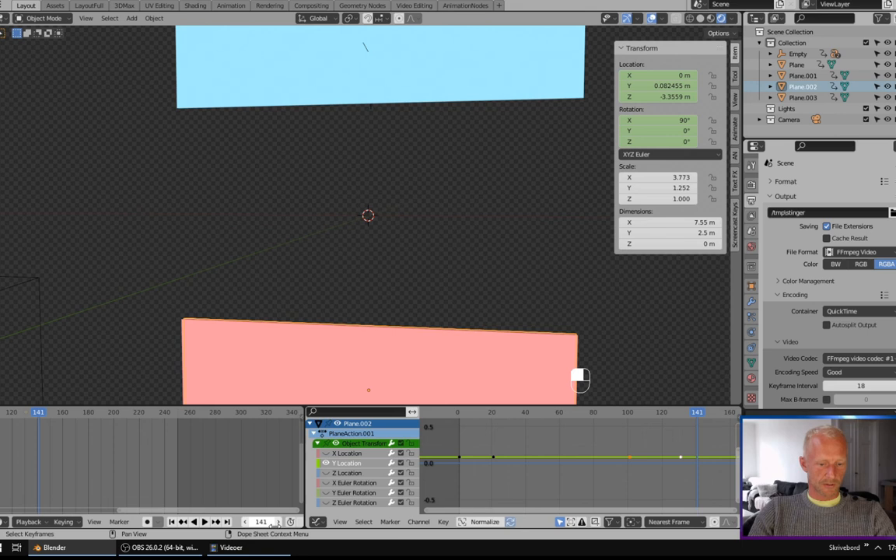
middle_drag(274, 525, 158, 516)
key(ctrl+c)
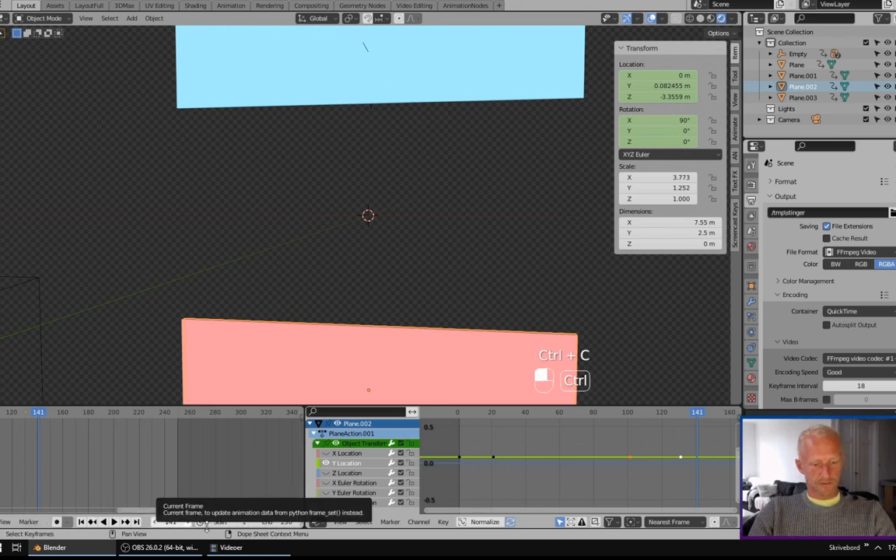
key(ctrl+v)
Step: Change the output path to /tmp\stinger2 and render the shortened animation after returning to frame 0
ctrl+scroll(272, 471, left, 8)
click(63, 413)
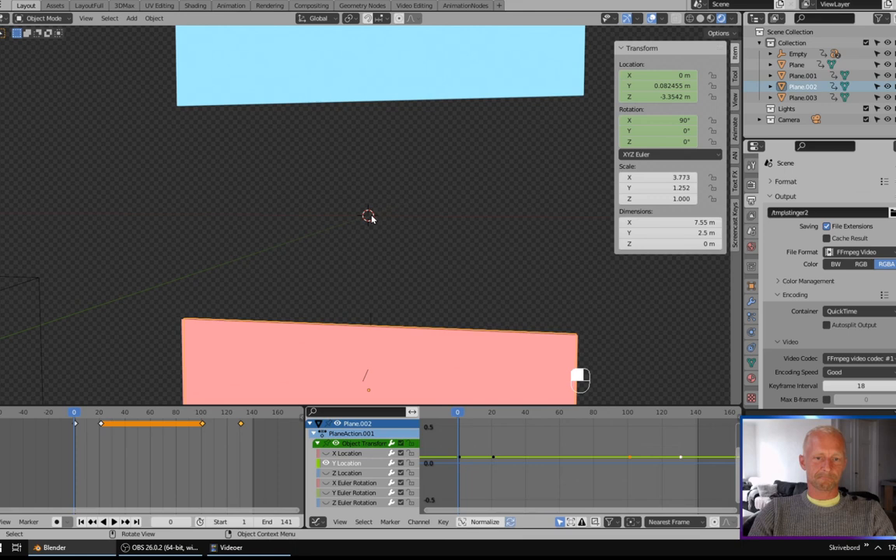
key(ctrl+F12)
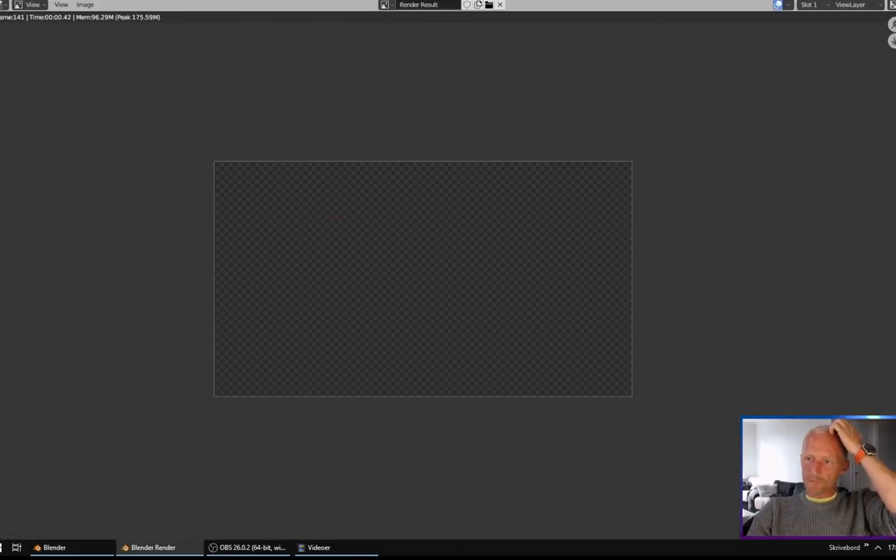
key(Escape)
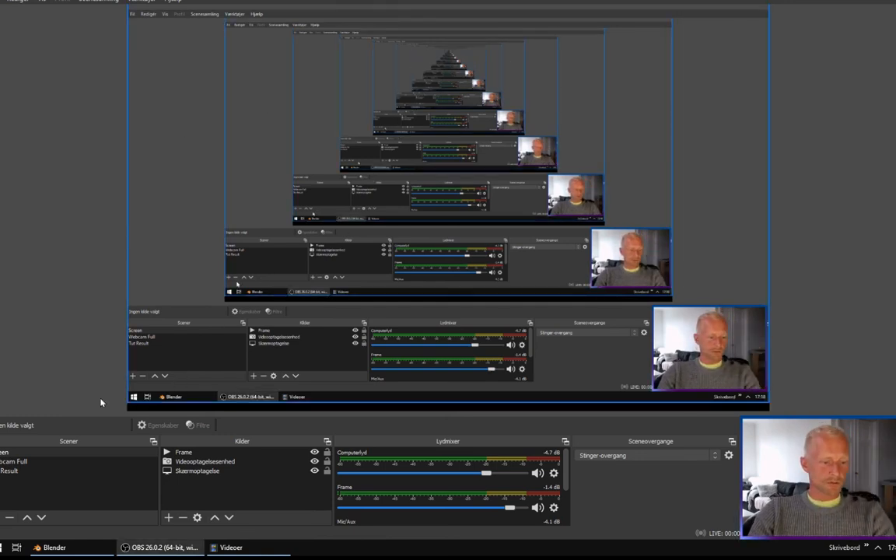
Step: Switch to OBS and set the stinger transition's video file to C:/tmp/stinger20001-0141.mov
click(6, 454)
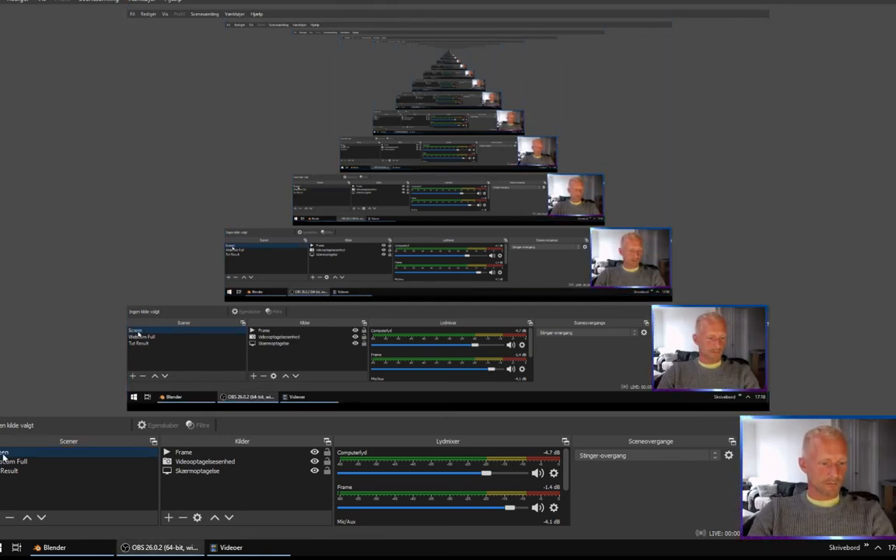
click(10, 462)
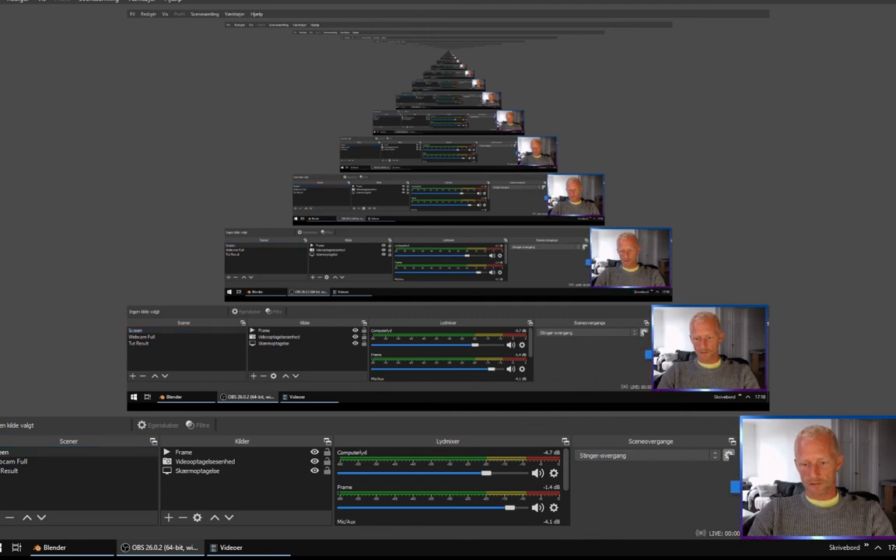
click(728, 455)
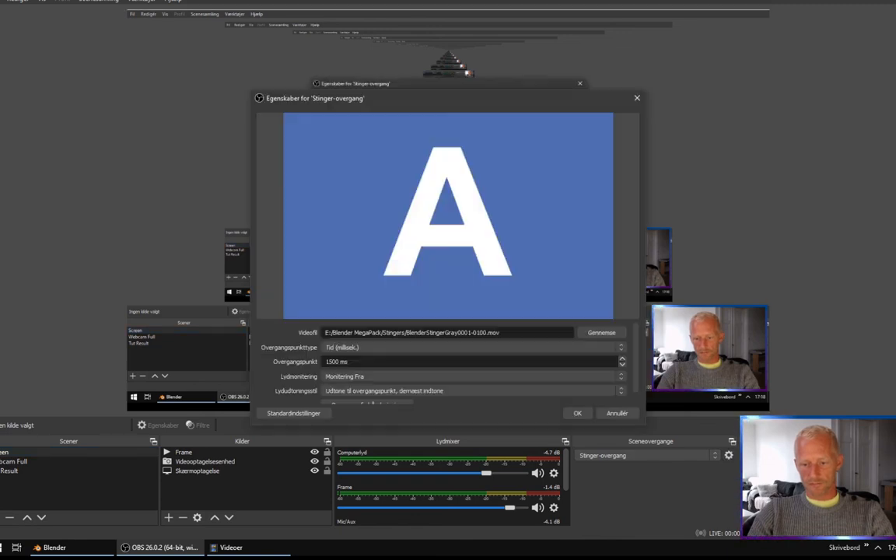
click(601, 332)
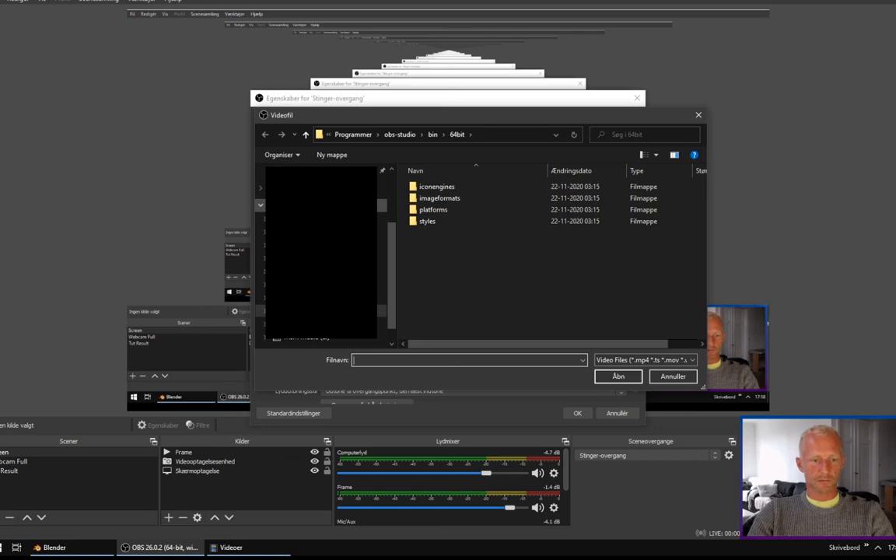
click(381, 310)
double_click(430, 246)
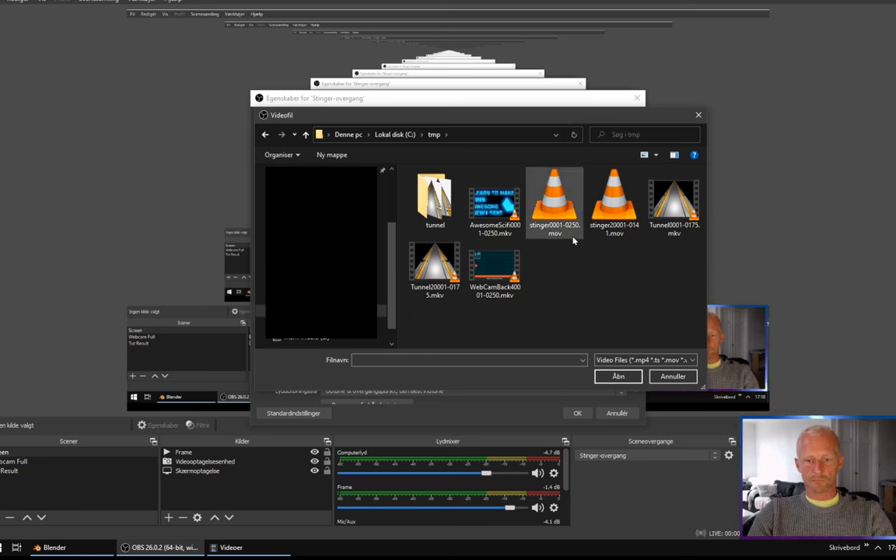
double_click(614, 204)
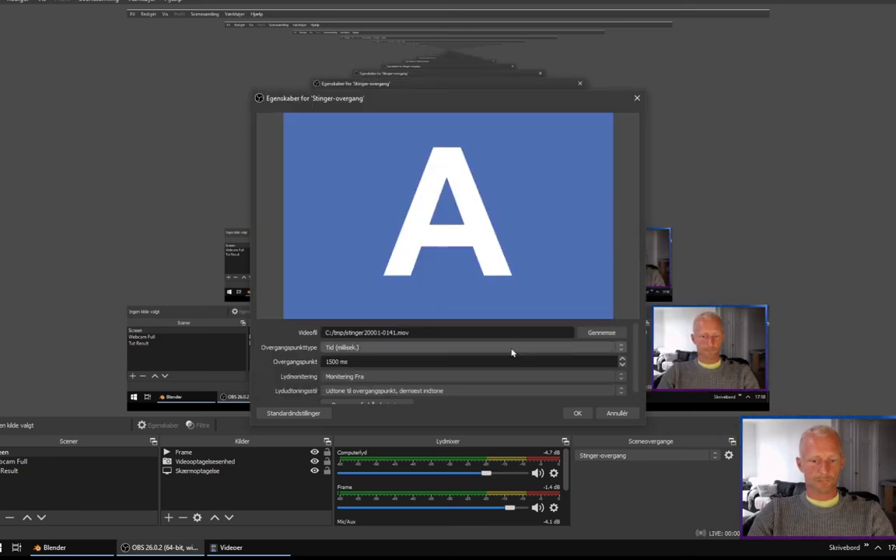
Step: Preview and accept the new stinger in the transition properties, and play it live by switching to the Tut Result scene
scroll(402, 395, down, 1)
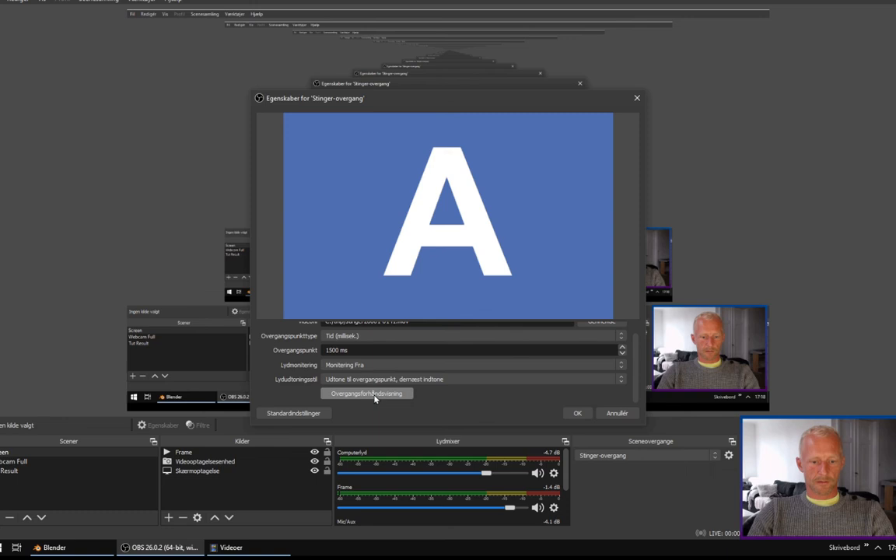
click(375, 395)
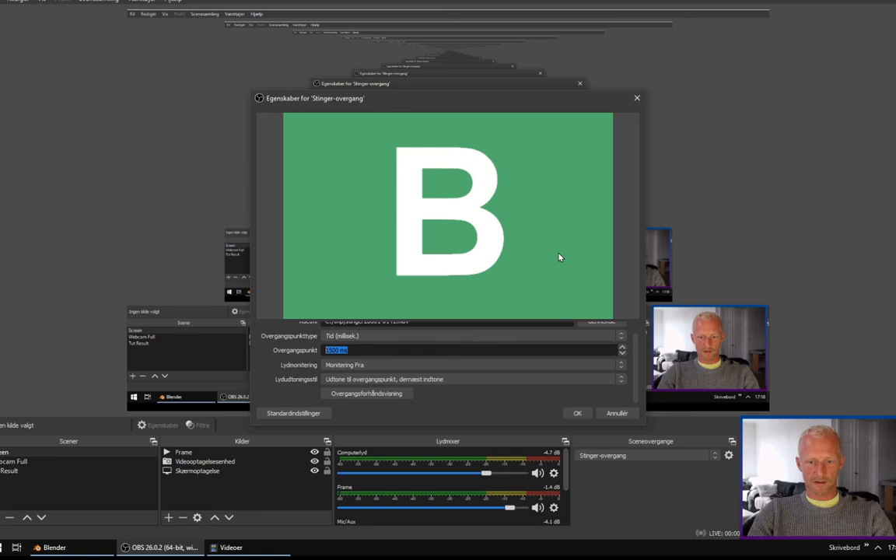
click(366, 394)
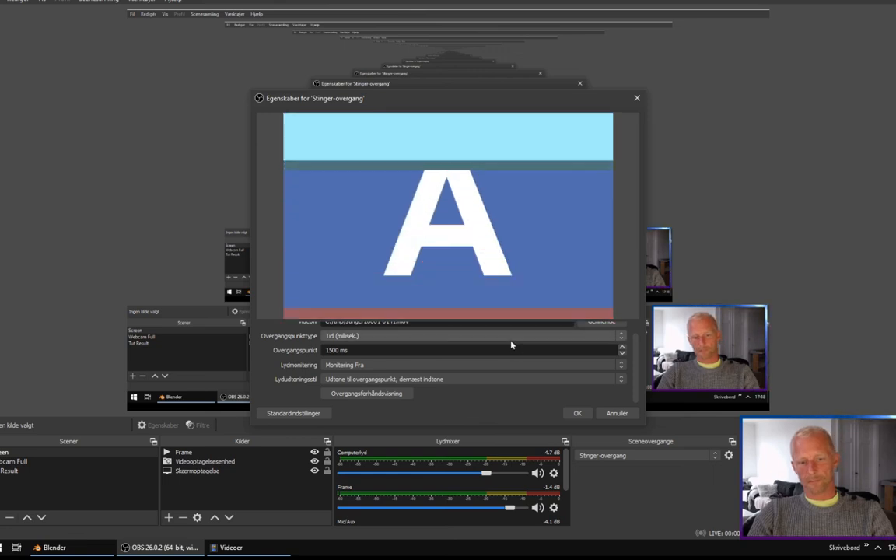
click(577, 413)
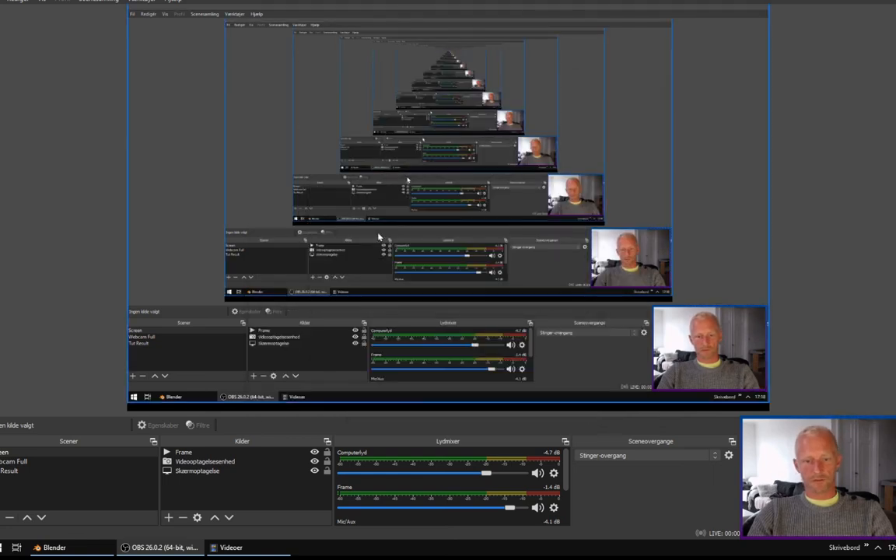
click(14, 470)
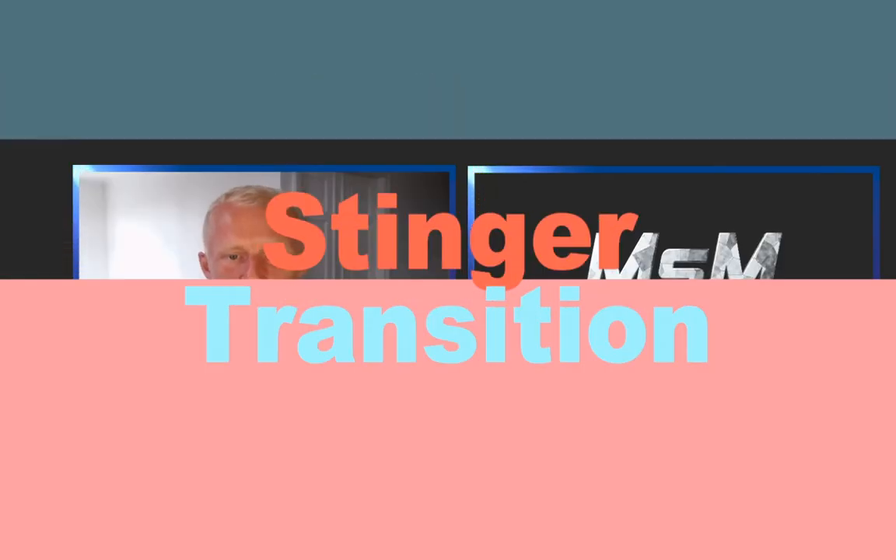